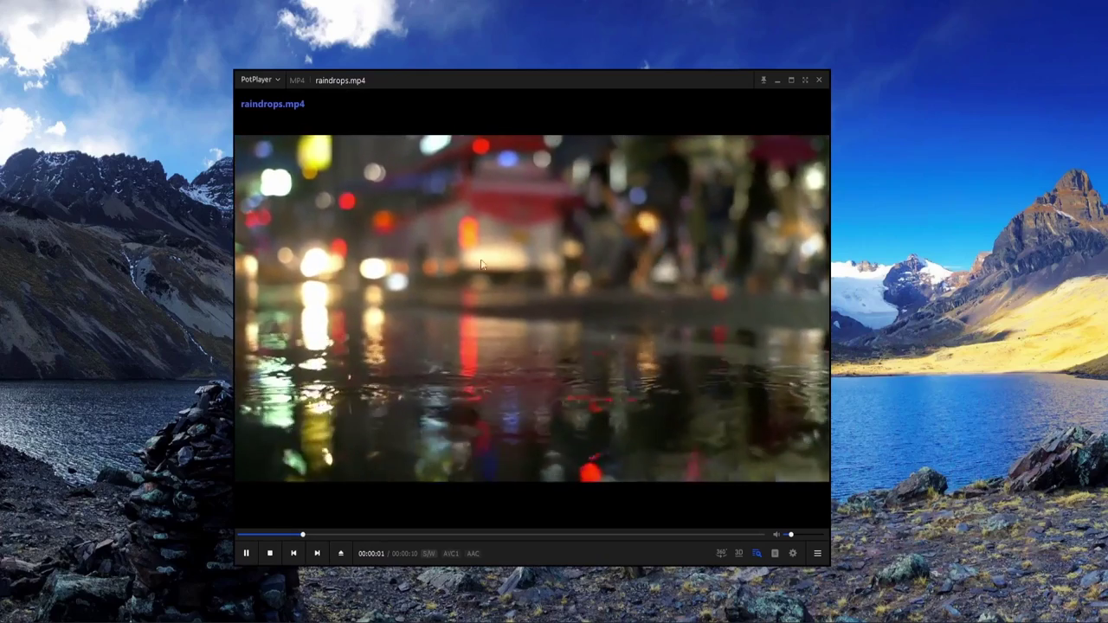
# Open raindrops.gif in Photos and close the raindrops.mp4 video player
pyautogui.moveTo(417, 347); pyautogui.dragTo(694, 323)
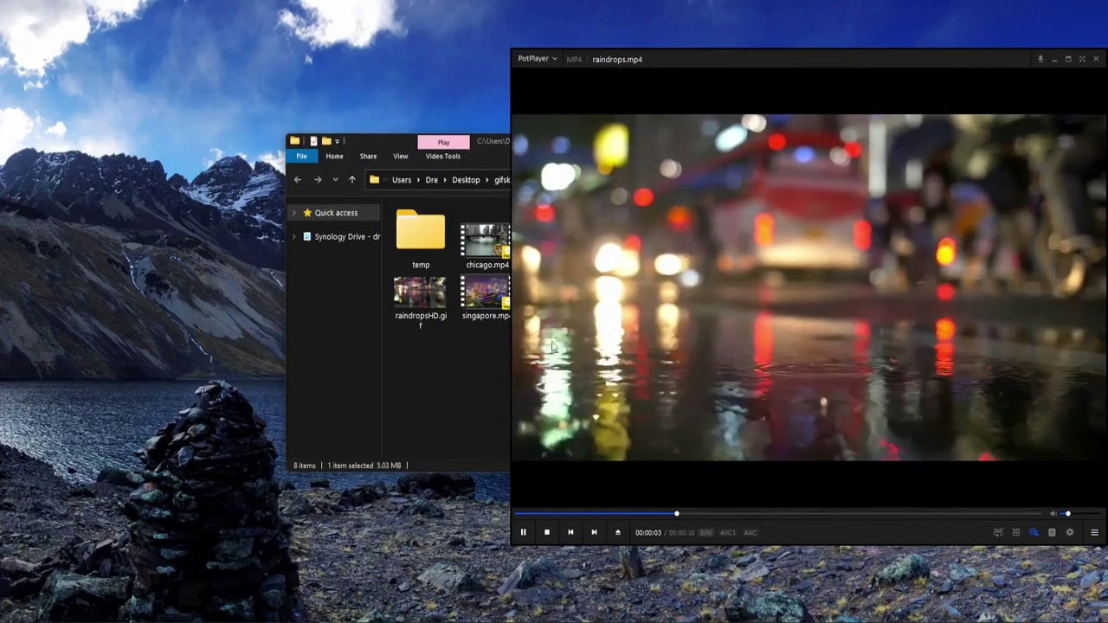
pyautogui.click(452, 357)
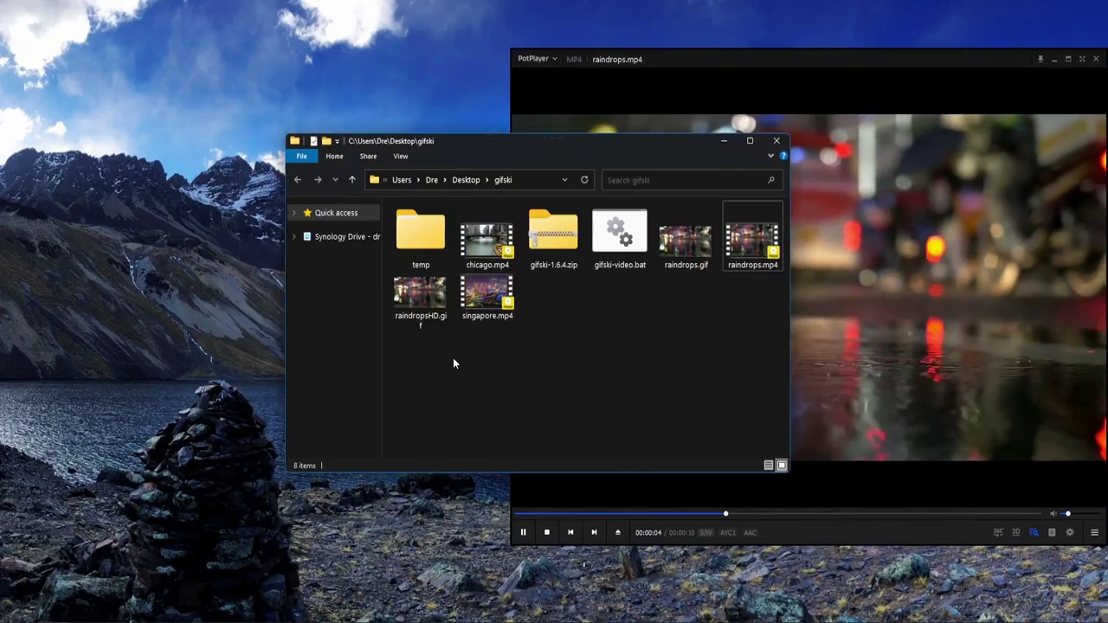
pyautogui.doubleClick(692, 251)
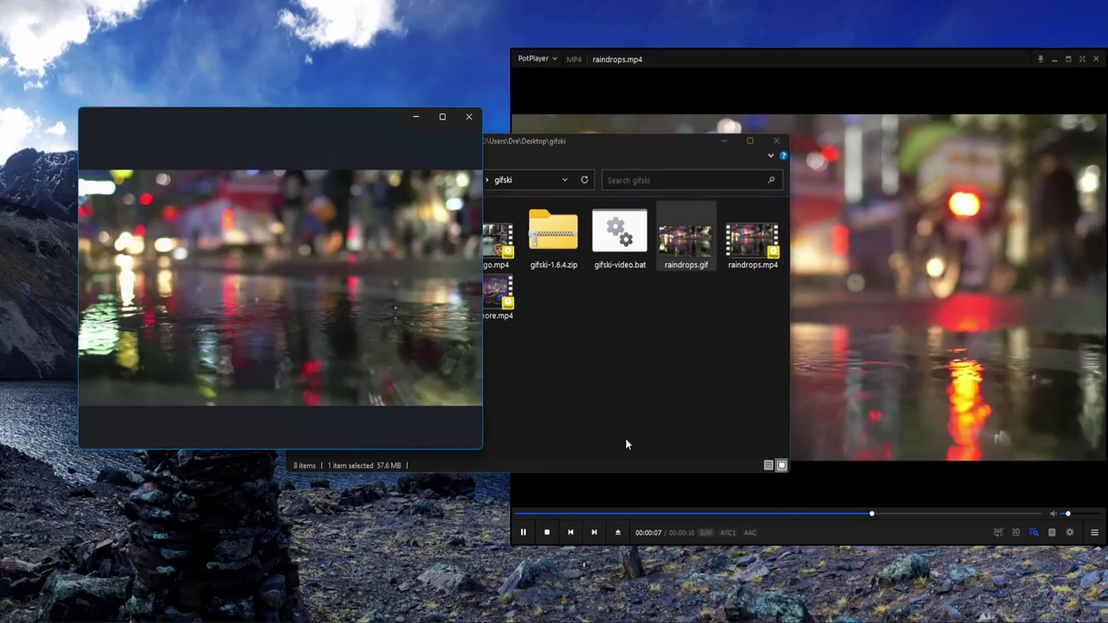
pyautogui.click(969, 132)
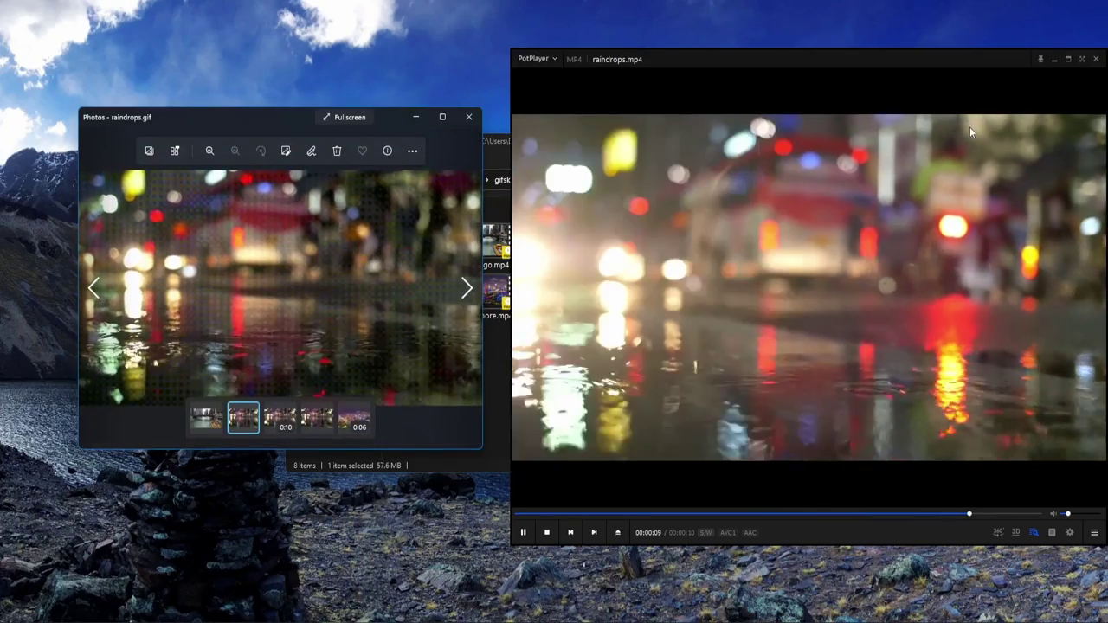
pyautogui.moveTo(969, 126); pyautogui.dragTo(805, 147)
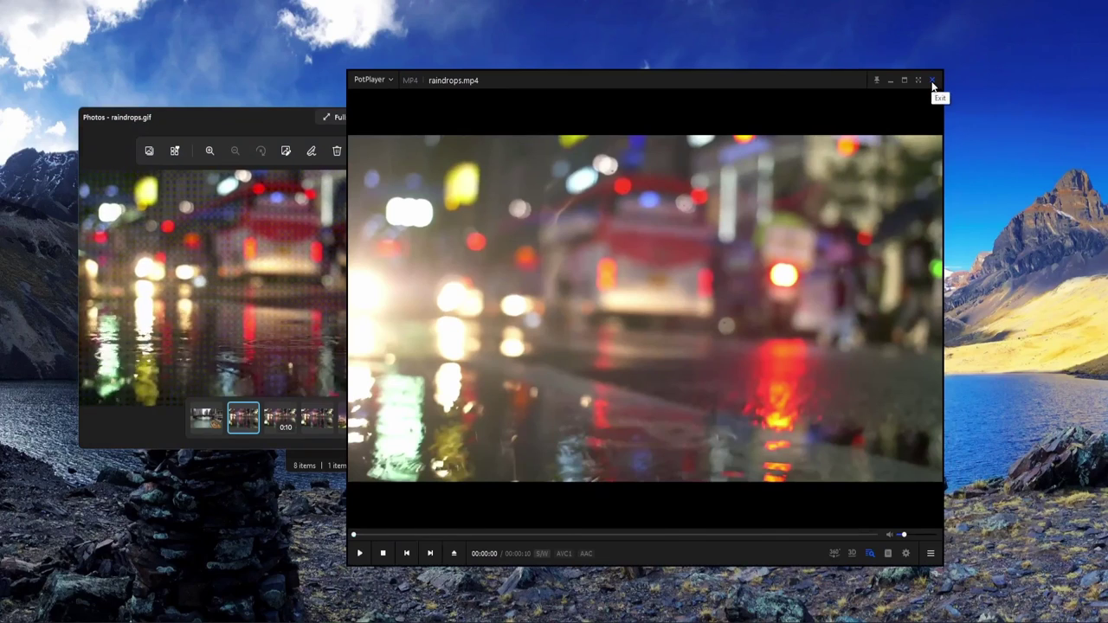
pyautogui.click(932, 82)
# Open raindropsHD.gif and arrange the two Photos viewers side by side
pyautogui.click(727, 361)
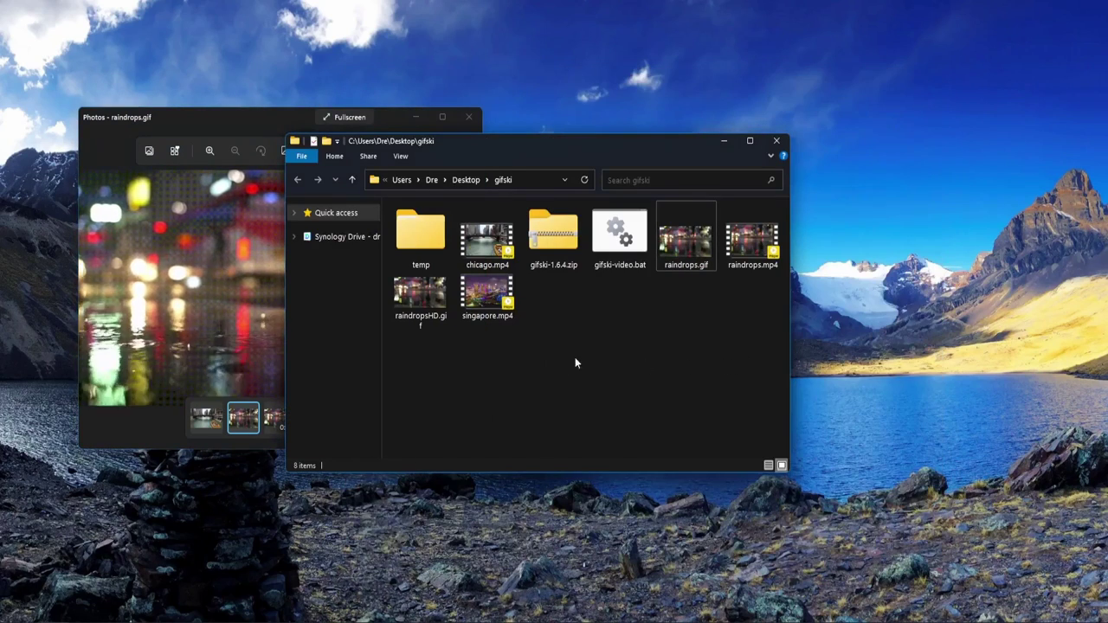
pyautogui.click(417, 299)
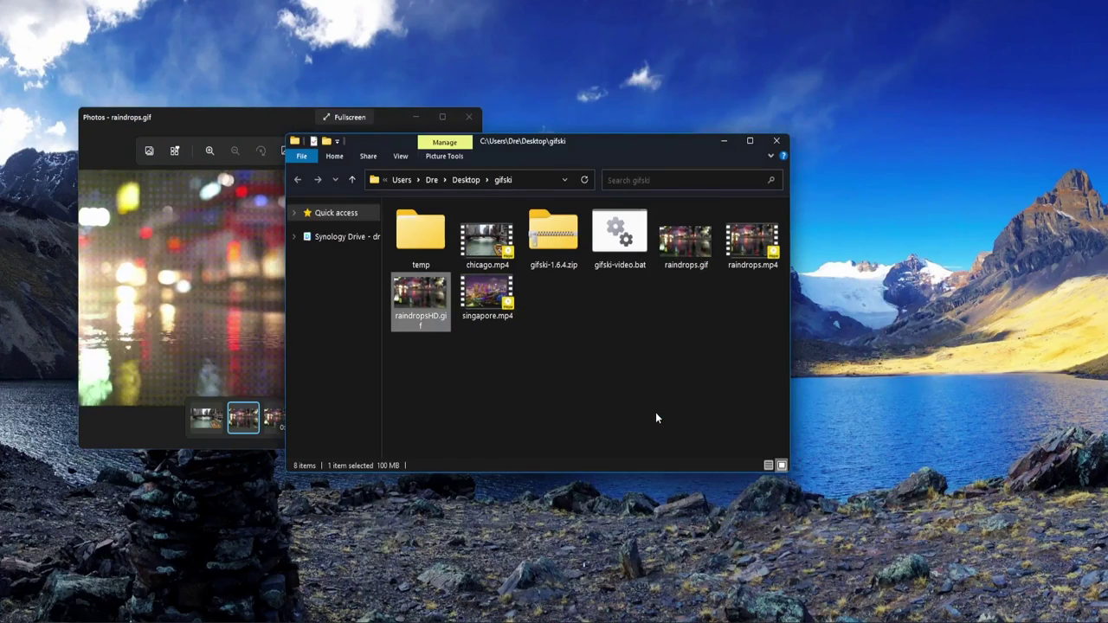
pyautogui.press('Return')
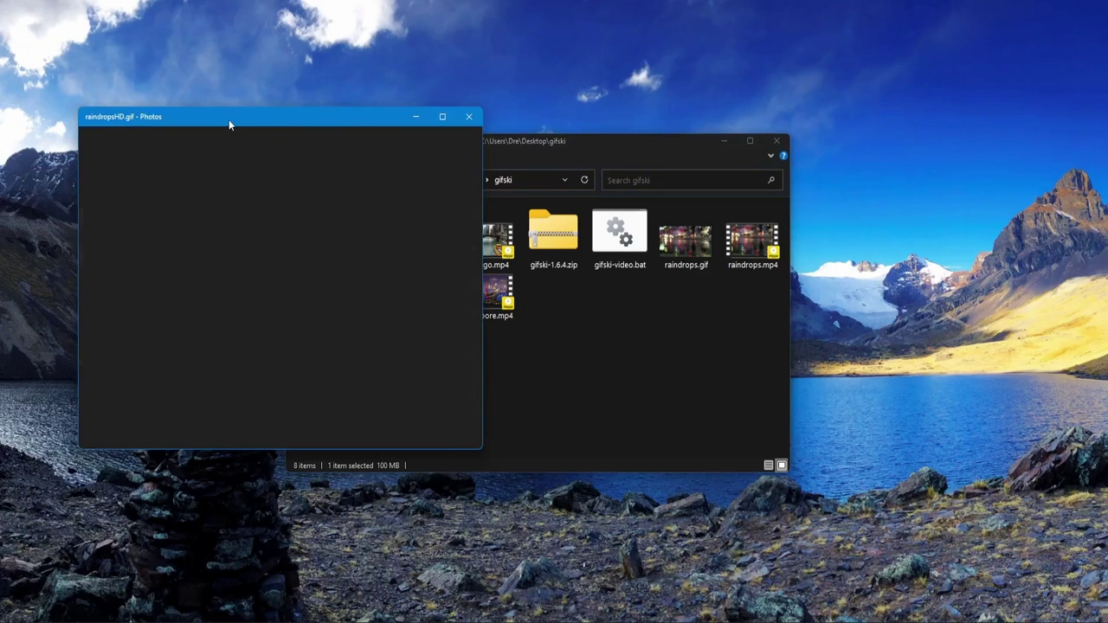
pyautogui.moveTo(243, 119); pyautogui.dragTo(650, 119)
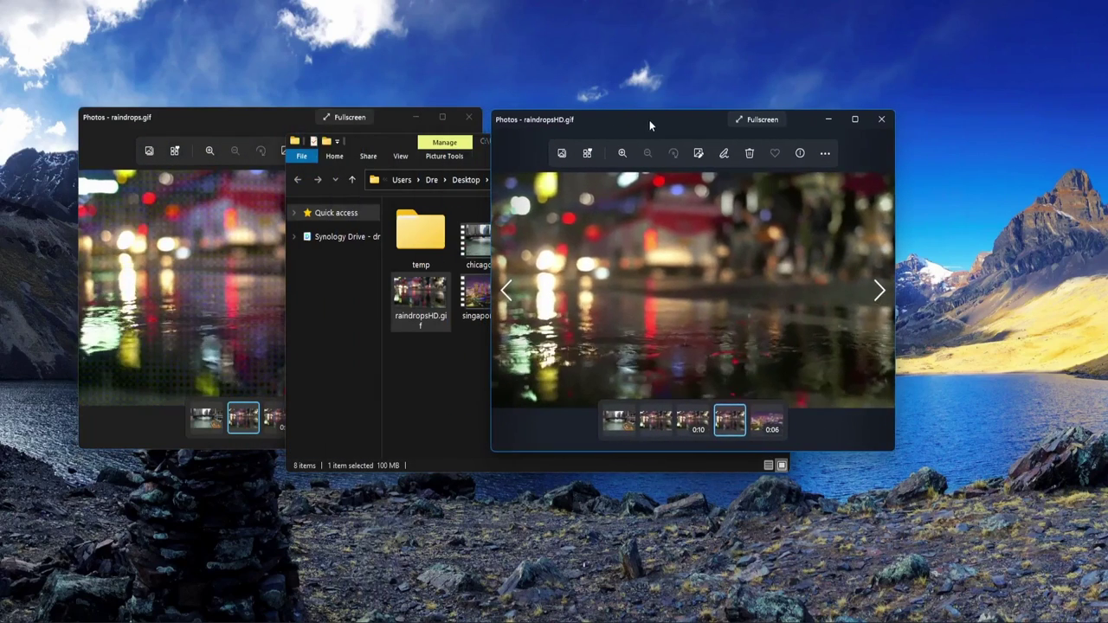
pyautogui.click(242, 119)
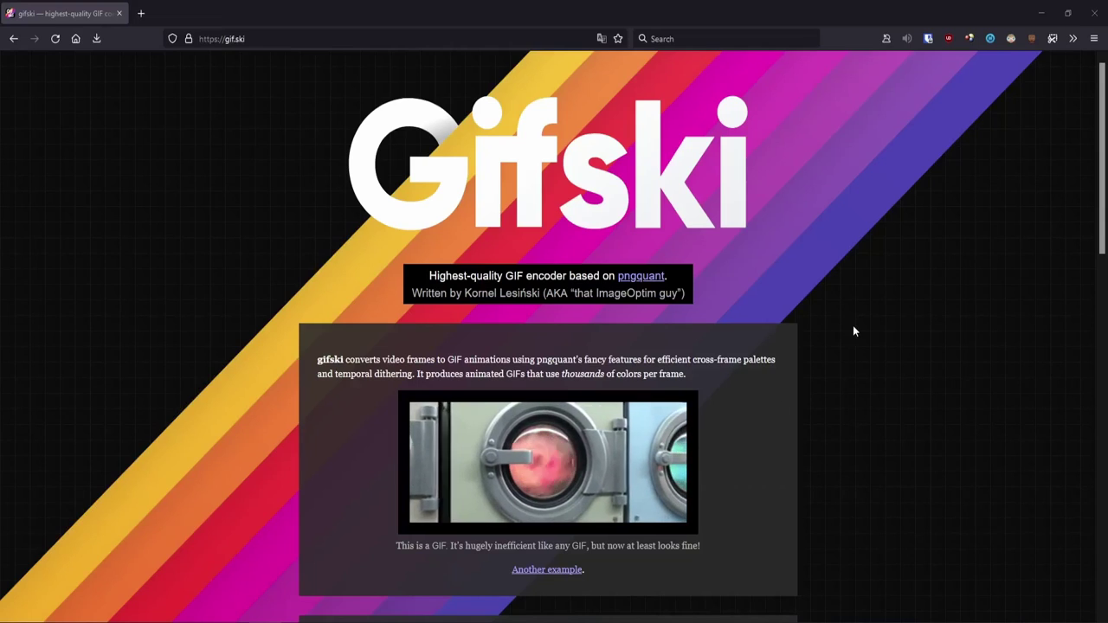
# Scroll gif.ski down to the Download GUI/CLI links and gifski command-line usage examples
pyautogui.moveTo(1103, 86); pyautogui.dragTo(1098, 283)
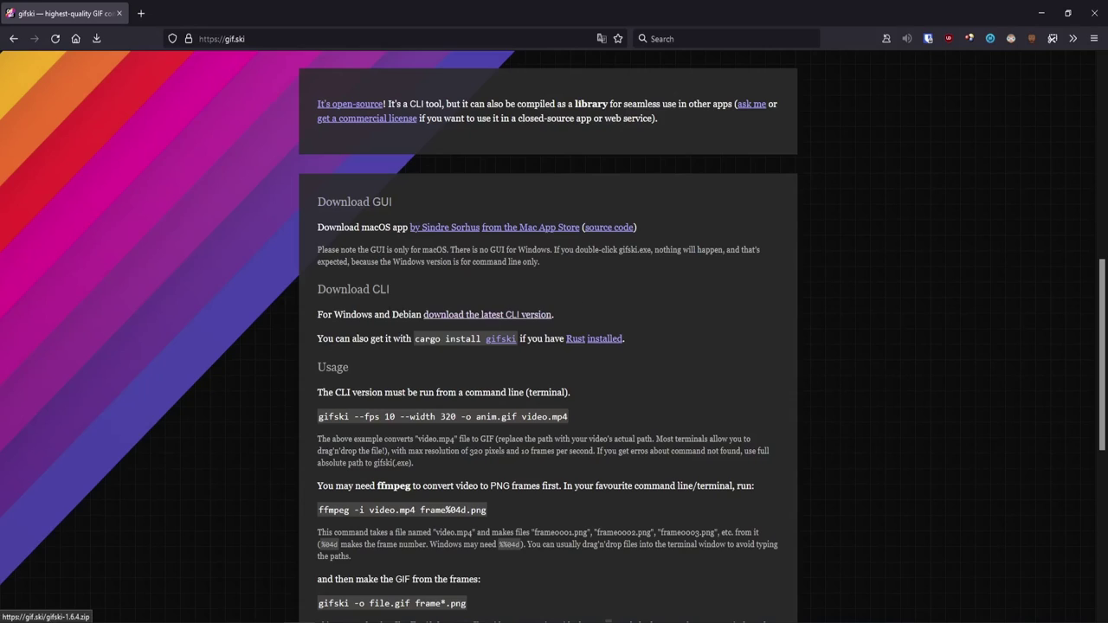
# Inspect gifski.exe in the gifski-1.6.4.zip win folder, then switch to C:\Portable Apps\Encoders
pyautogui.moveTo(38, 610)
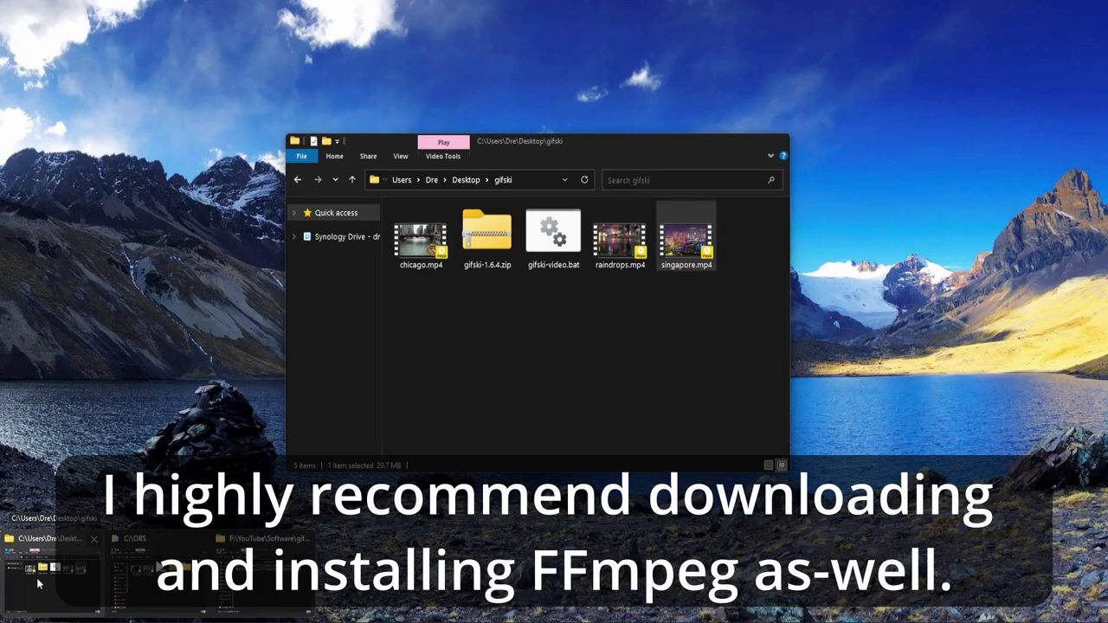
pyautogui.click(38, 584)
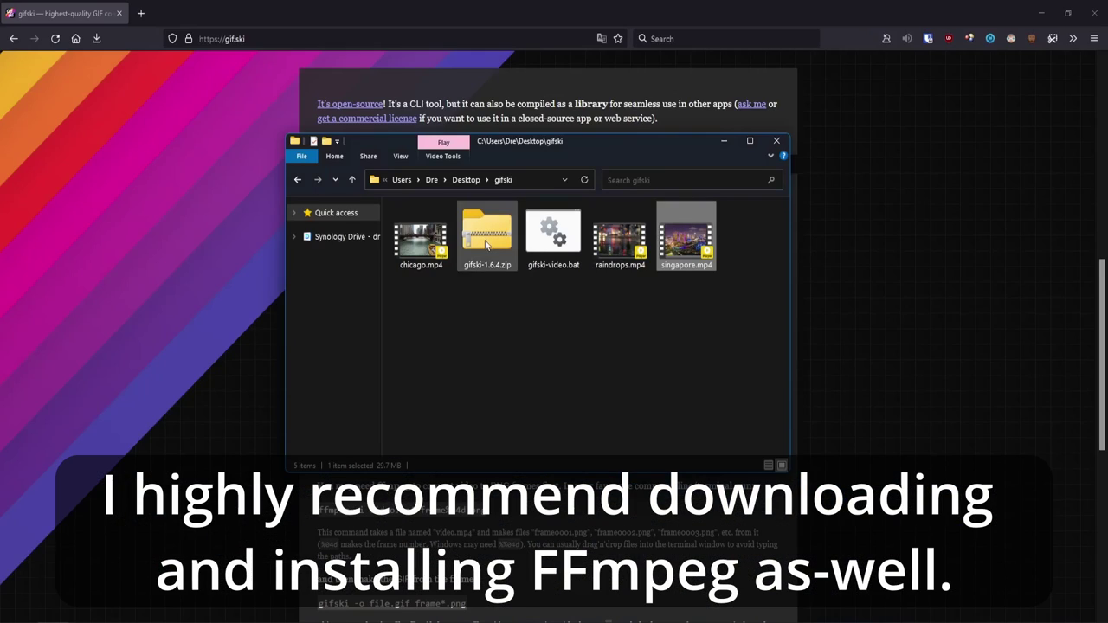
pyautogui.doubleClick(480, 246)
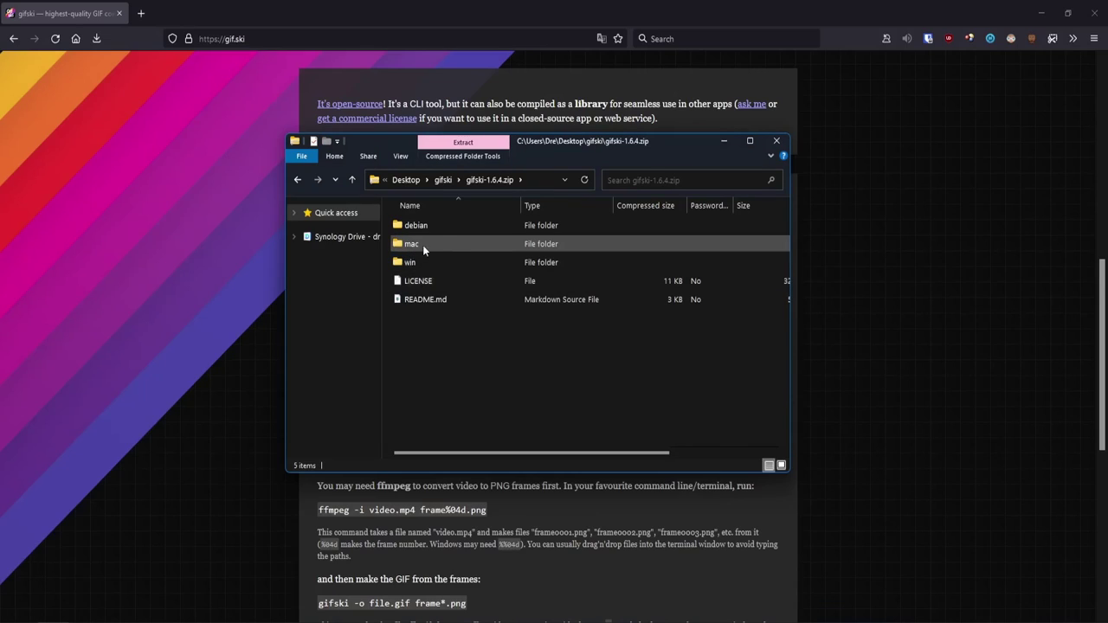
pyautogui.doubleClick(426, 260)
pyautogui.click(427, 244)
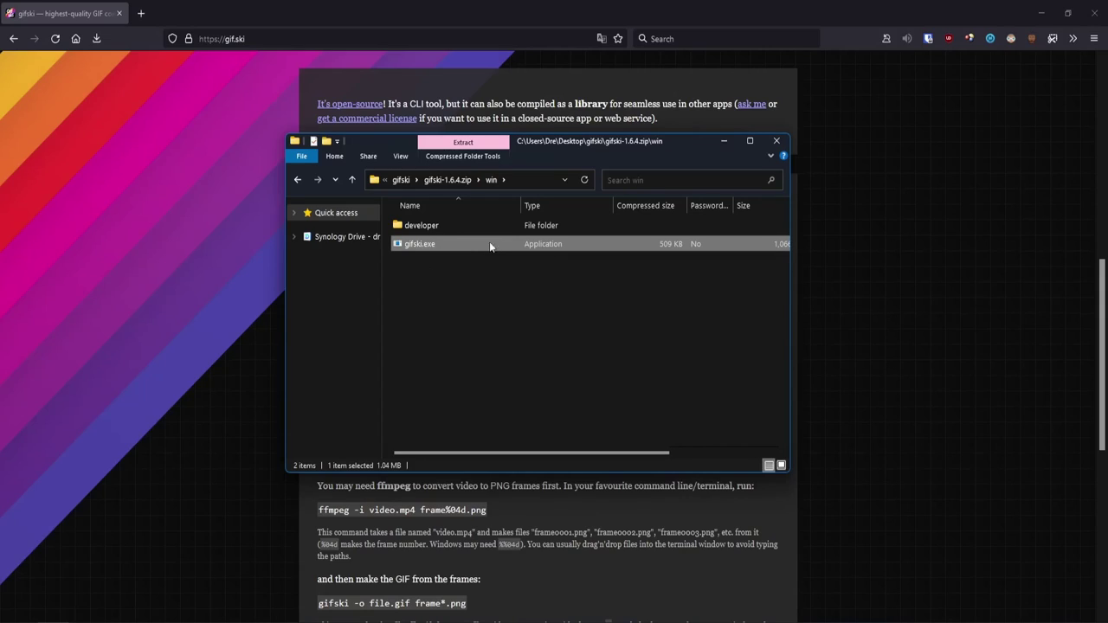
pyautogui.moveTo(374, 241); pyautogui.dragTo(431, 242)
pyautogui.click(296, 183)
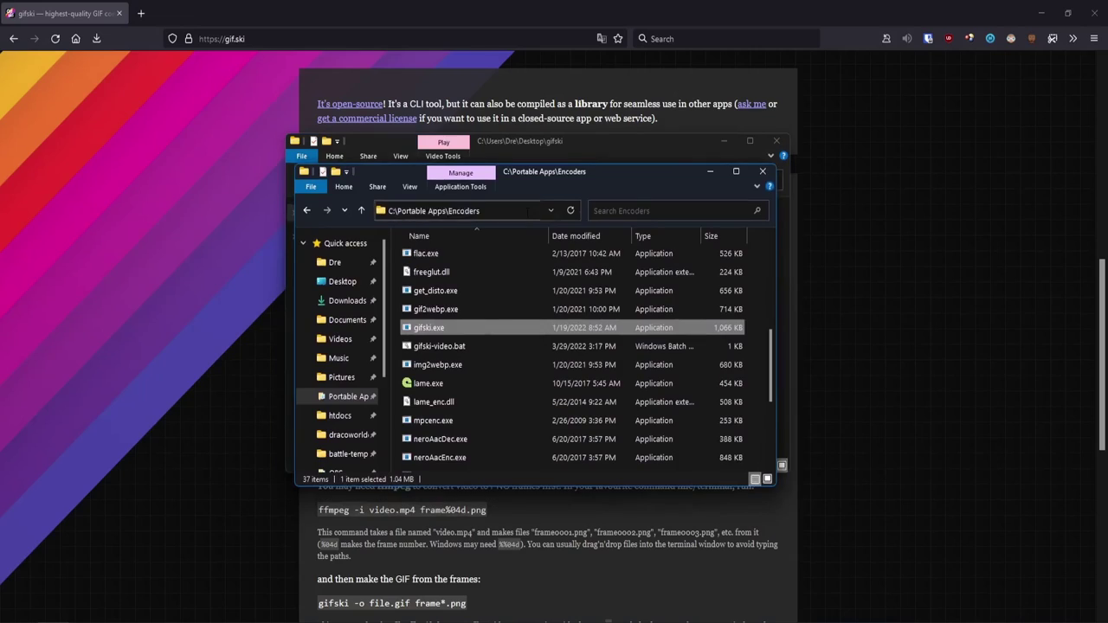
pyautogui.click(381, 210)
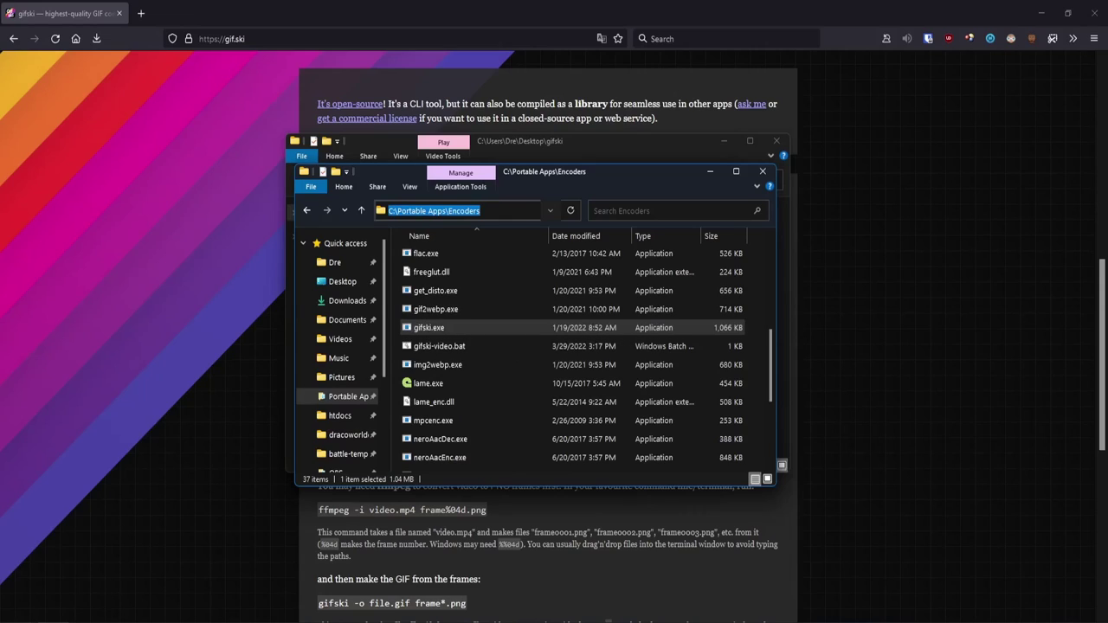
# Reach the Environment Variables dialog through This PC's advanced system settings
pyautogui.press('super')
pyautogui.click(225, 446)
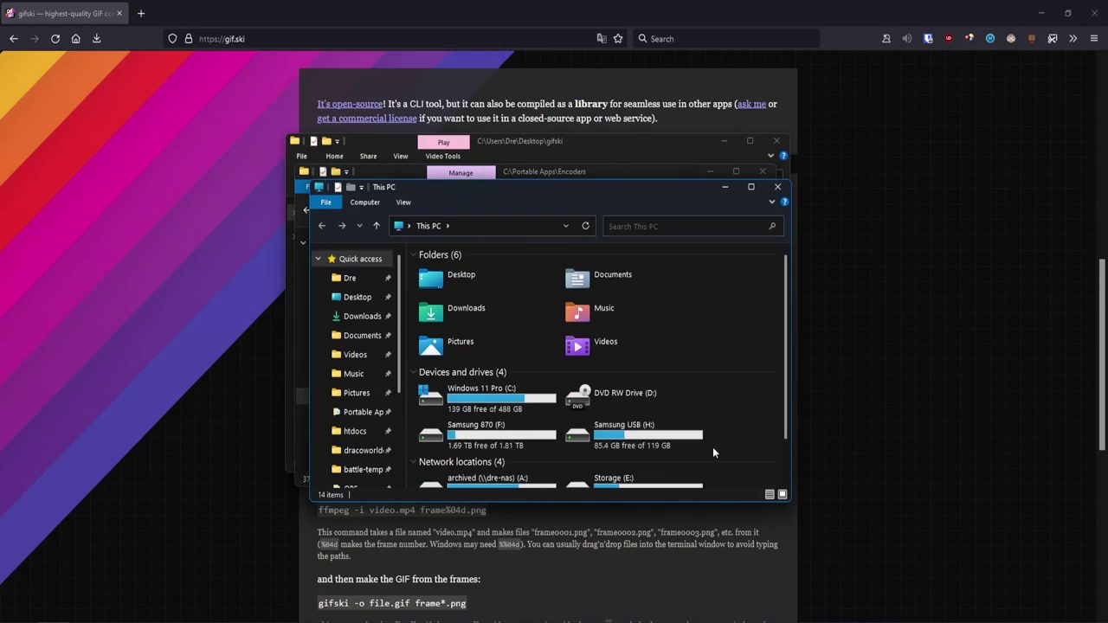
pyautogui.rightClick(743, 420)
pyautogui.press('Escape')
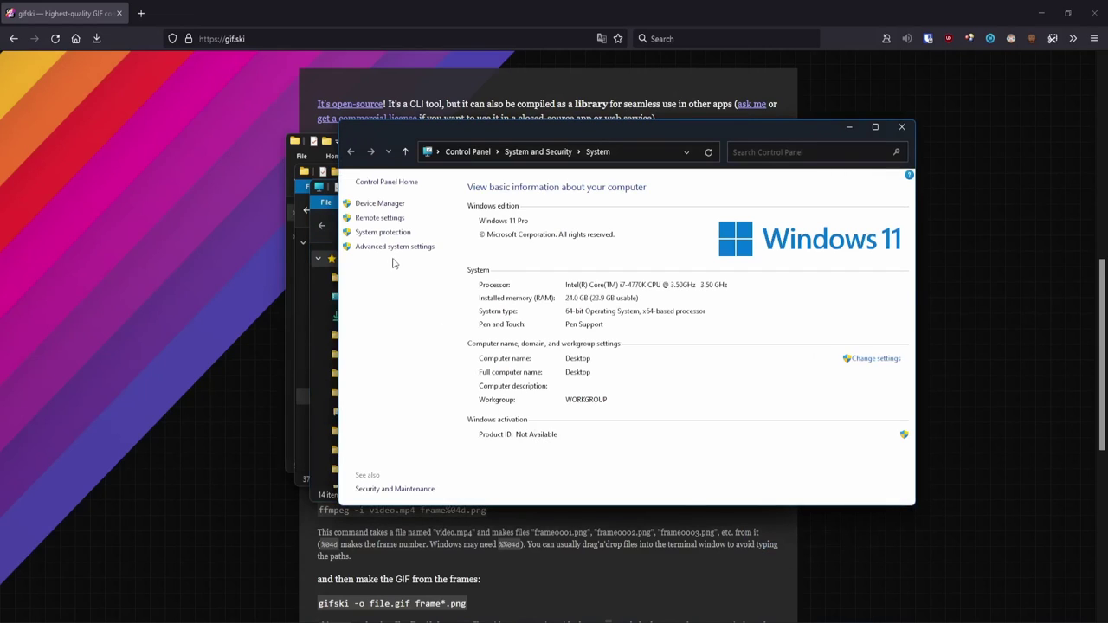
pyautogui.click(394, 246)
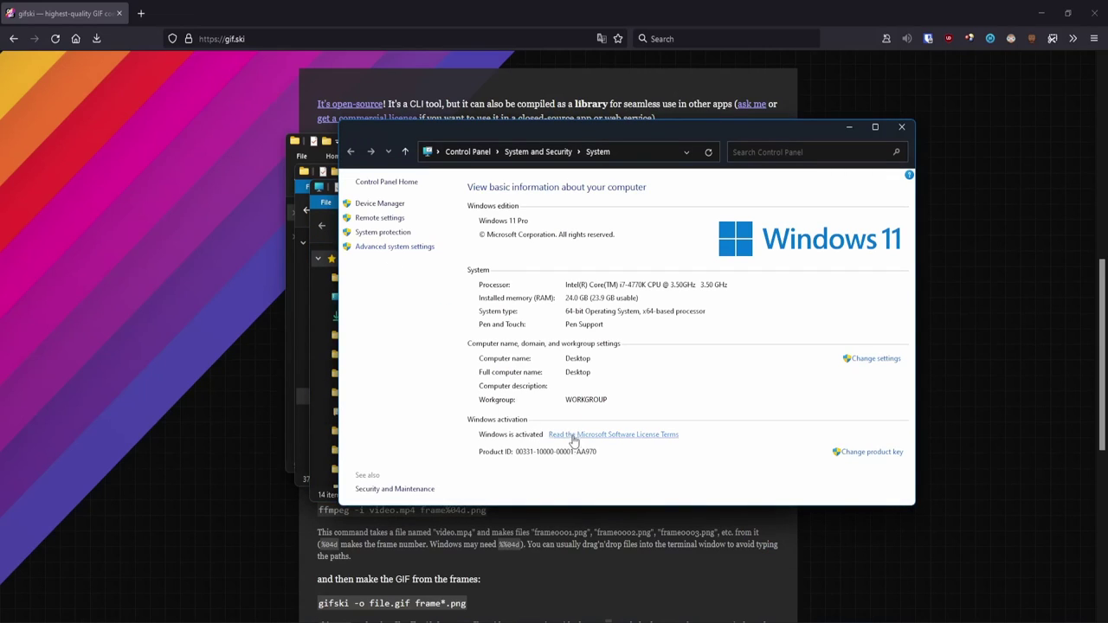
pyautogui.moveTo(143, 25); pyautogui.dragTo(545, 174)
pyautogui.click(601, 398)
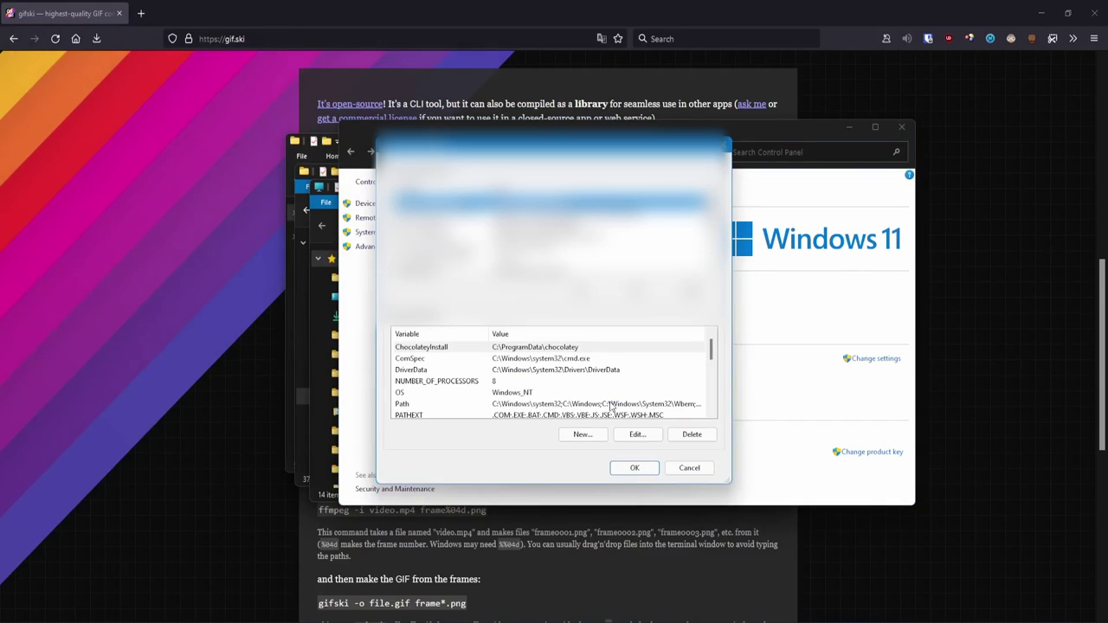
# Add C:\Portable Apps\Encoders as a new entry in the user Path variable
pyautogui.click(636, 291)
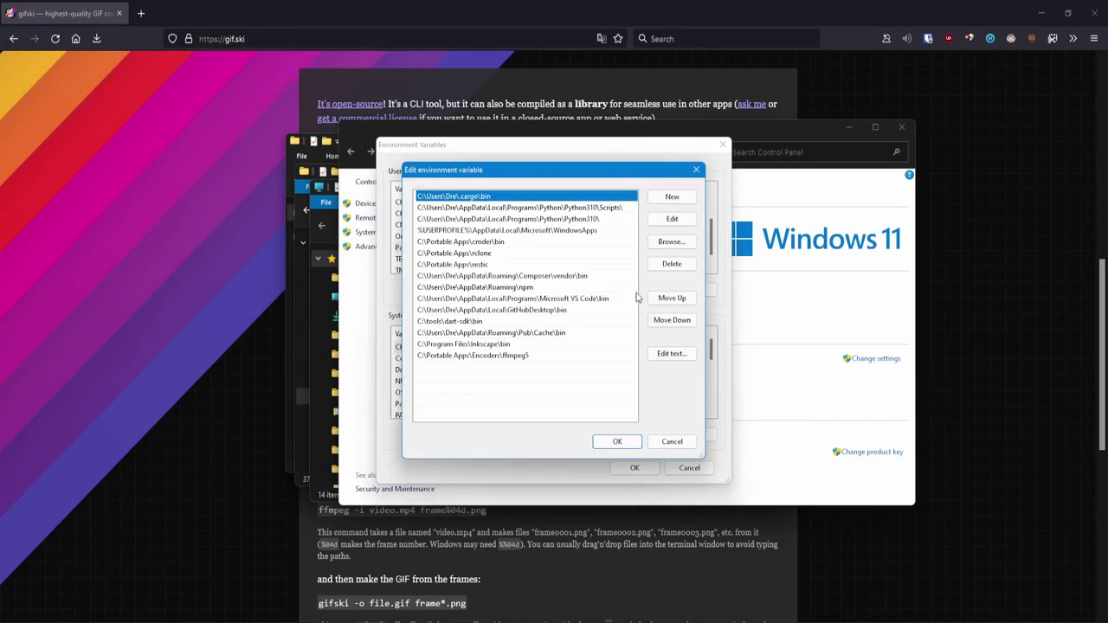
pyautogui.click(672, 197)
pyautogui.click(662, 246)
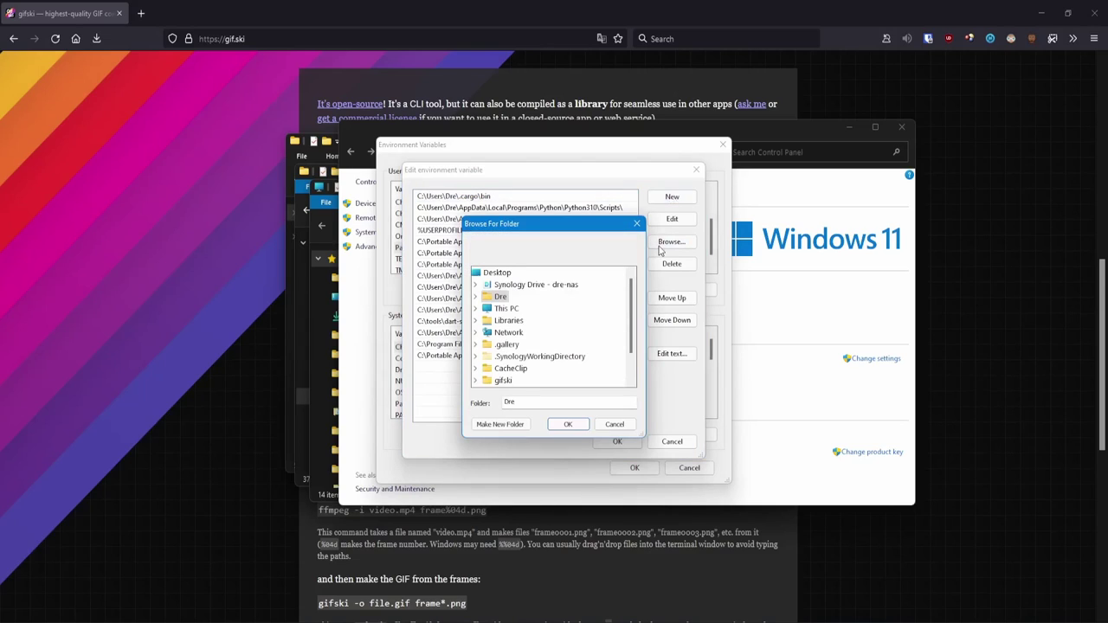
pyautogui.click(474, 308)
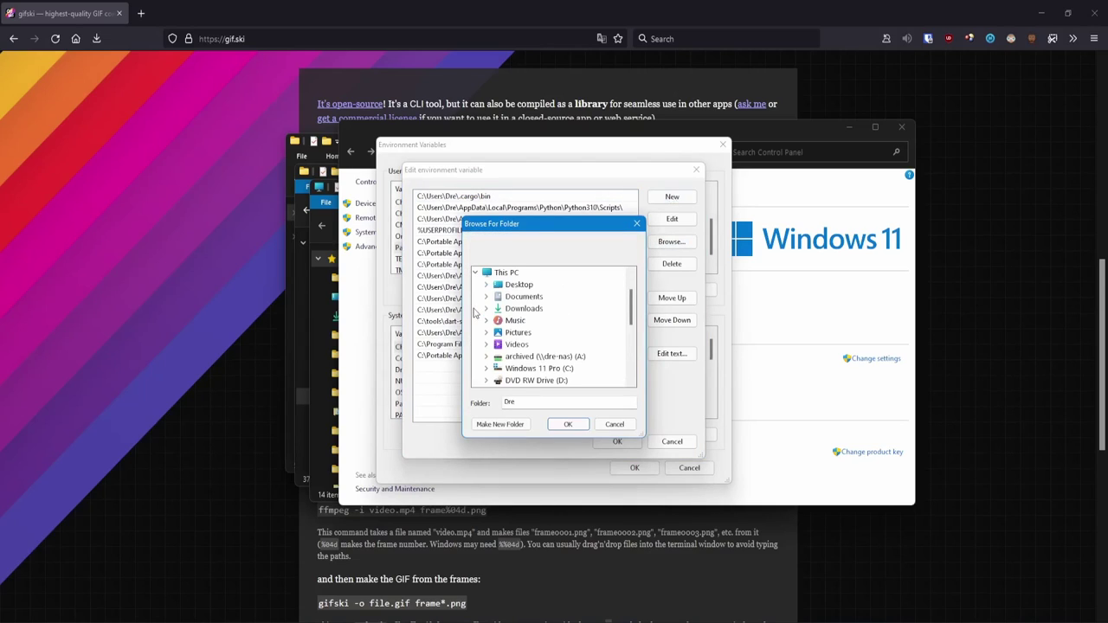
pyautogui.click(484, 368)
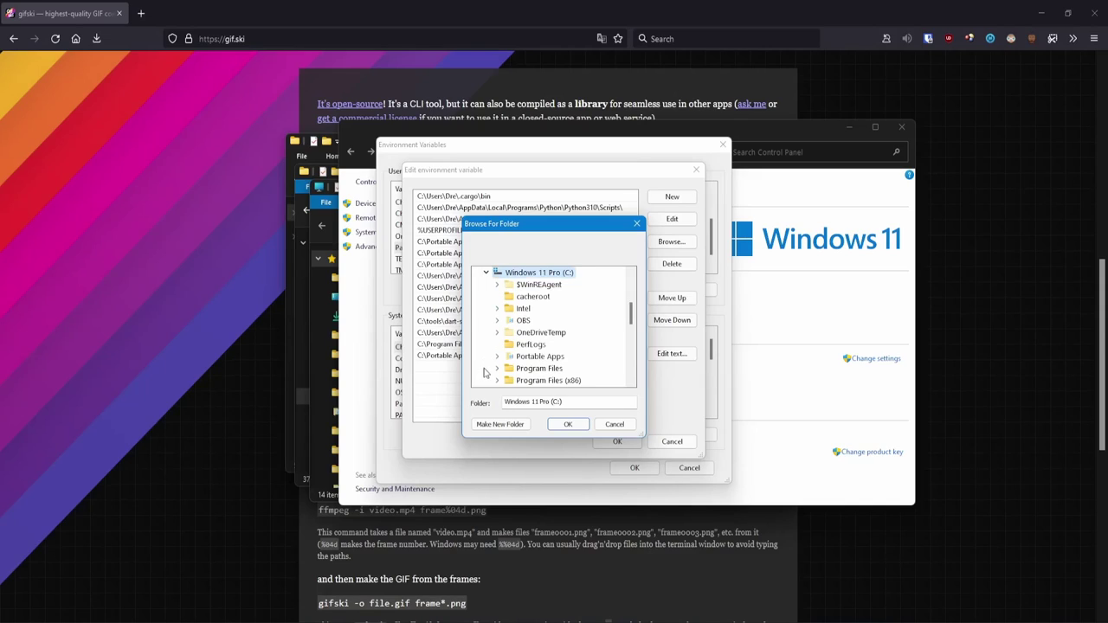
pyautogui.scroll(-1, 498, 357)
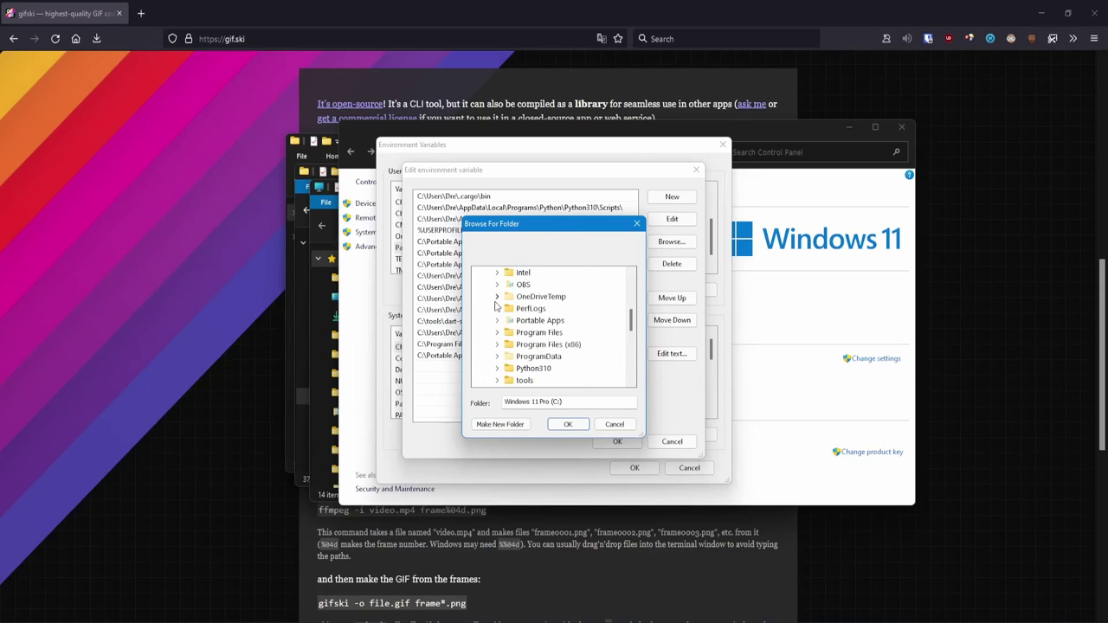
pyautogui.click(497, 322)
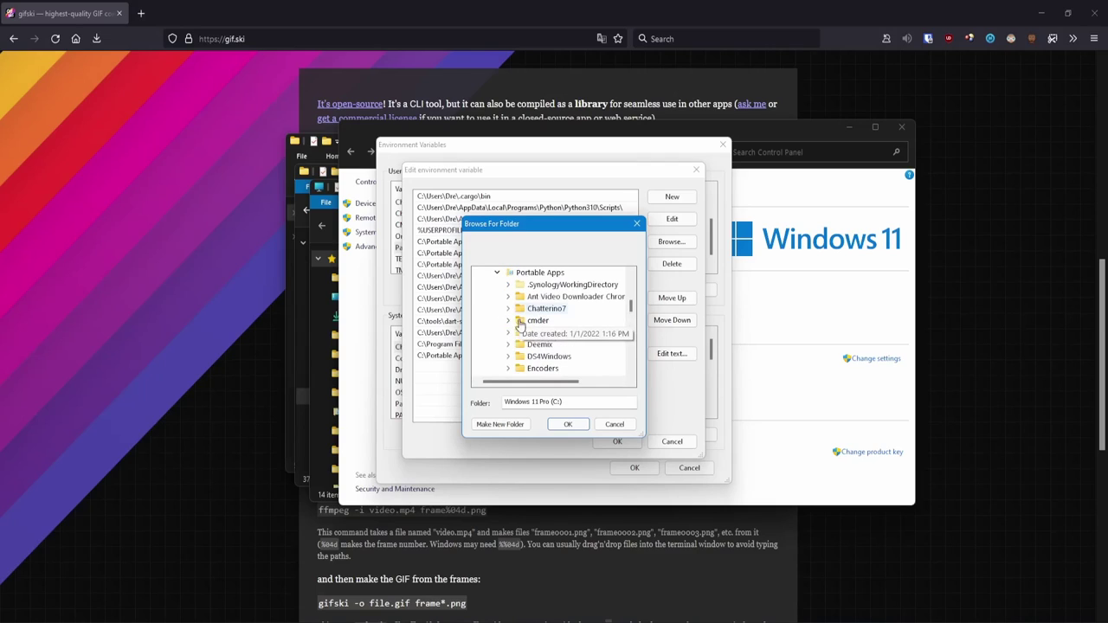
pyautogui.scroll(-1, 505, 353)
pyautogui.click(541, 332)
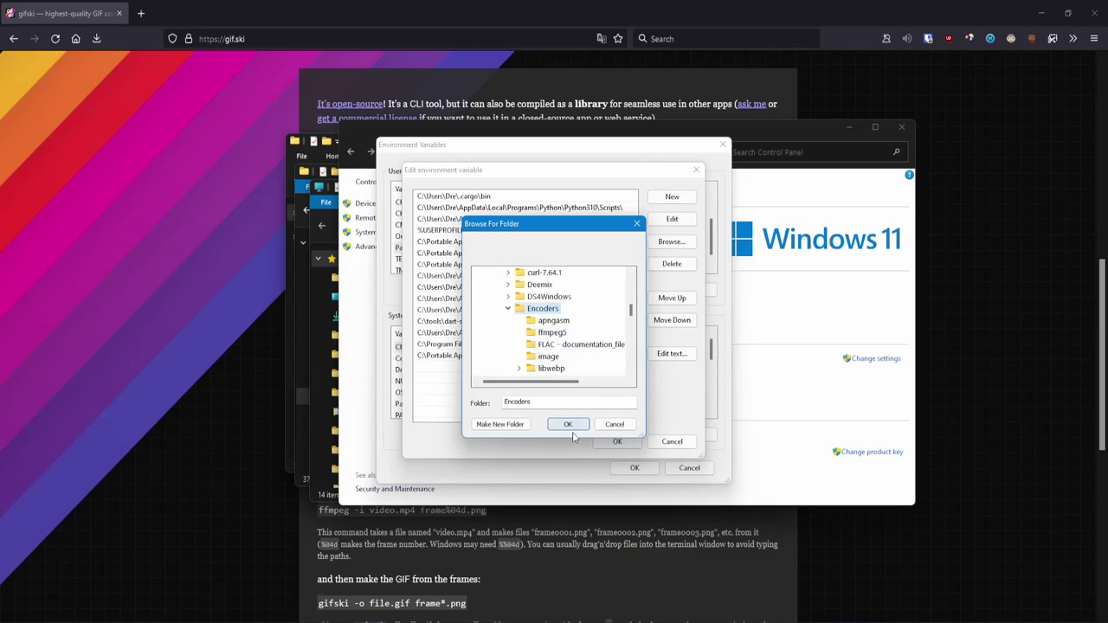
# Confirm the Path change and close the Environment Variables and System Properties dialogs
pyautogui.click(567, 424)
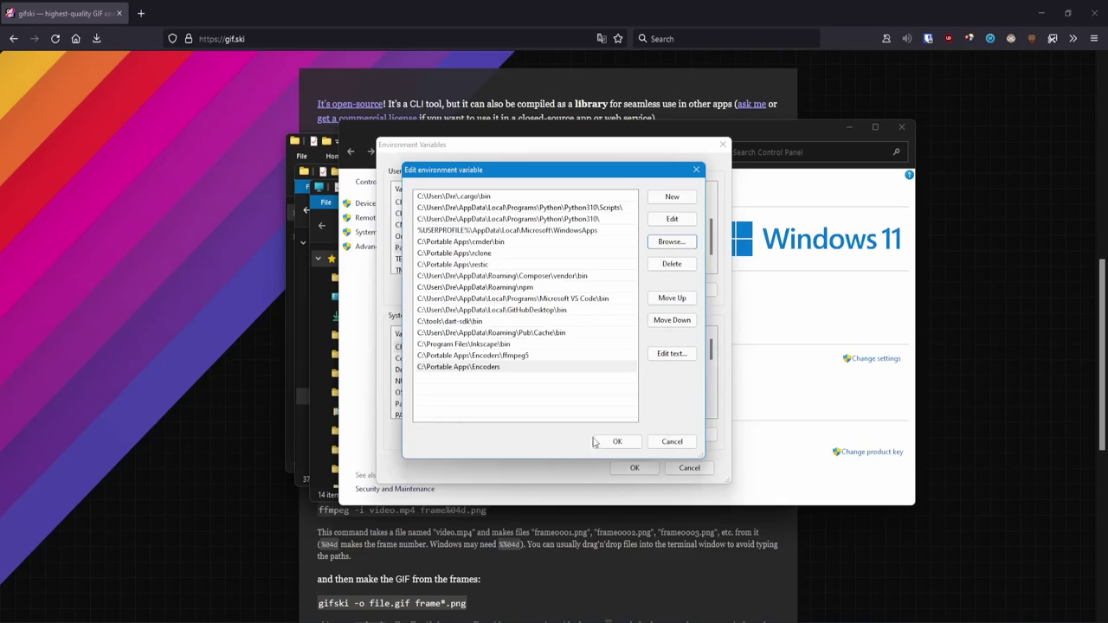
pyautogui.click(615, 442)
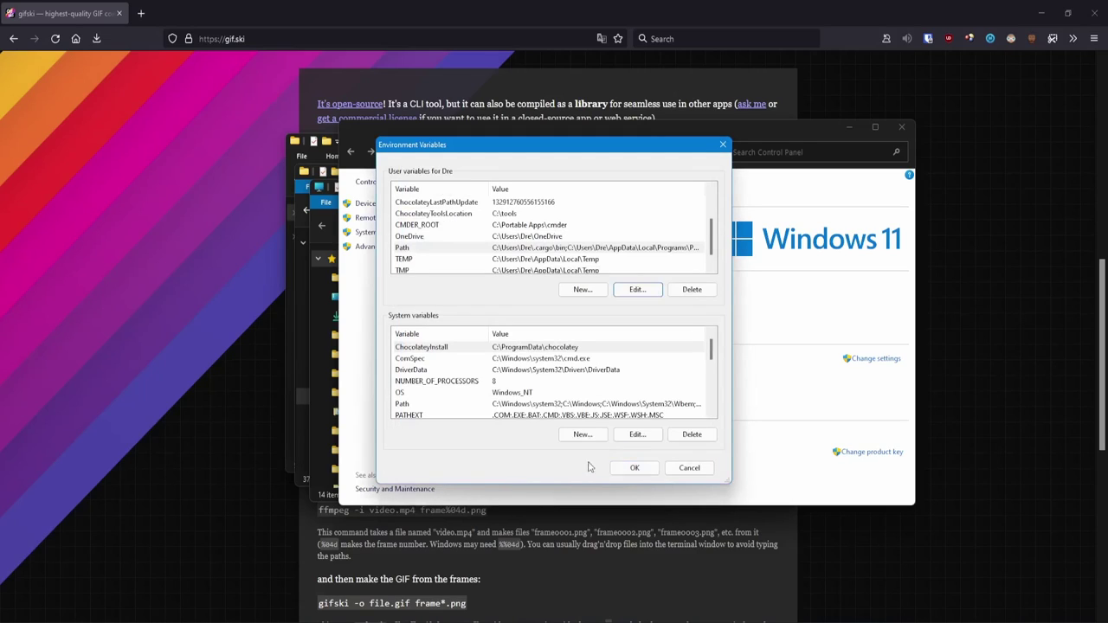
pyautogui.click(634, 467)
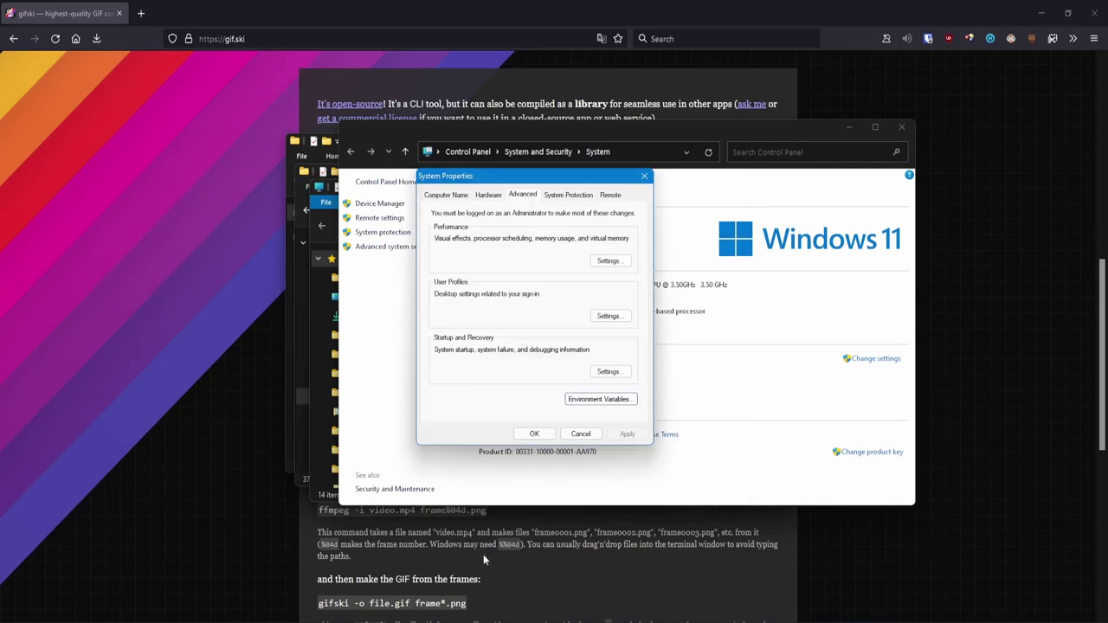
pyautogui.click(534, 433)
# Close the Control Panel, This PC and Encoders windows, then open Windows Terminal in gifski
pyautogui.click(901, 127)
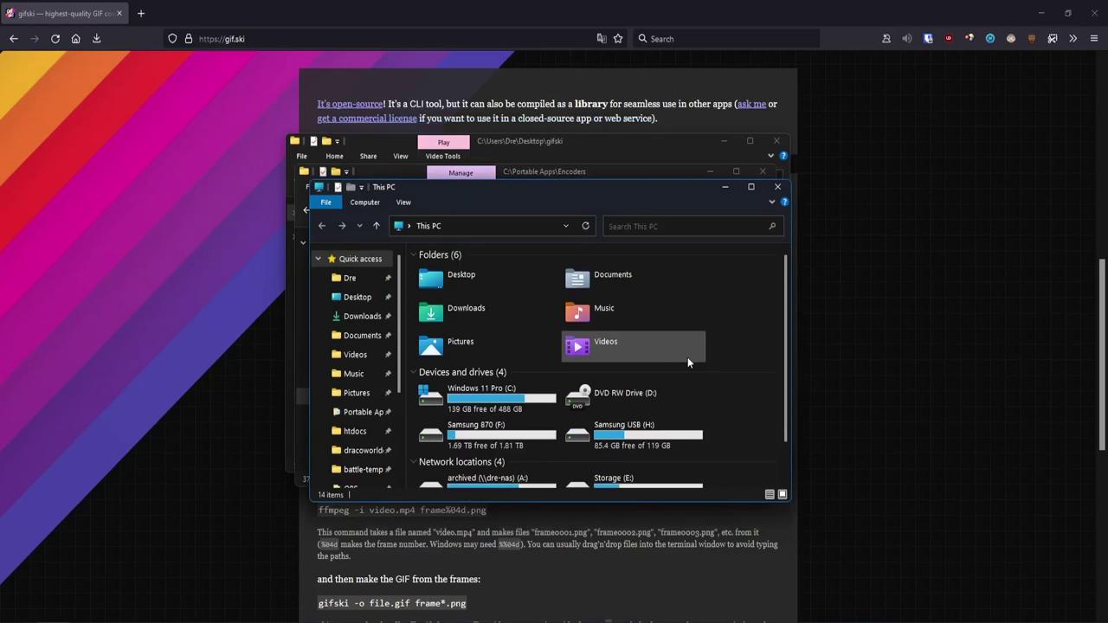
pyautogui.click(777, 187)
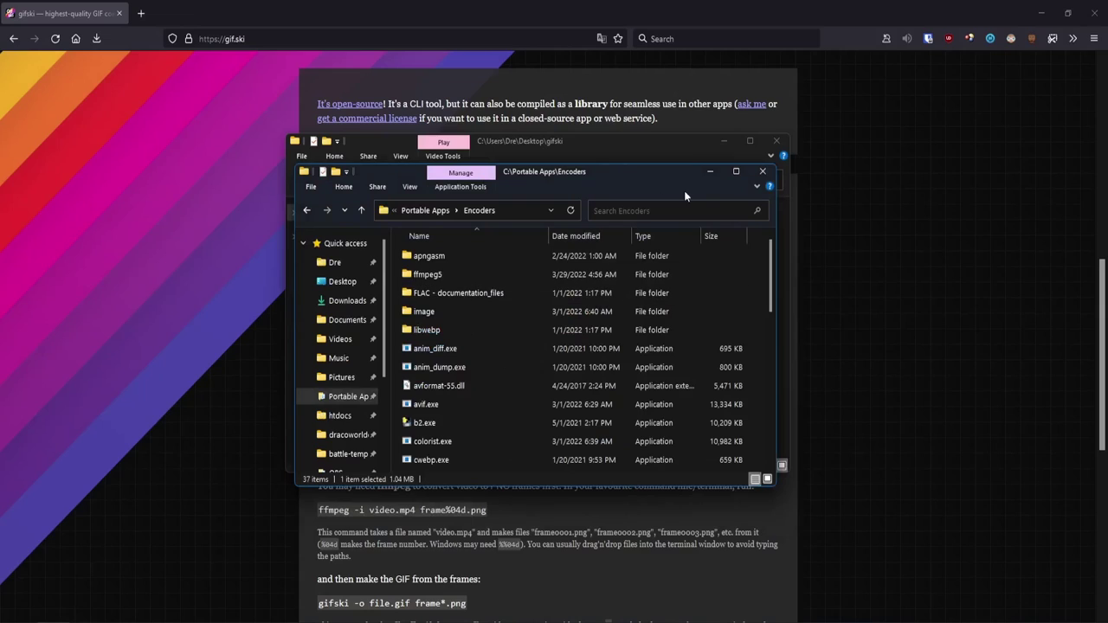
pyautogui.click(762, 172)
pyautogui.rightClick(464, 365)
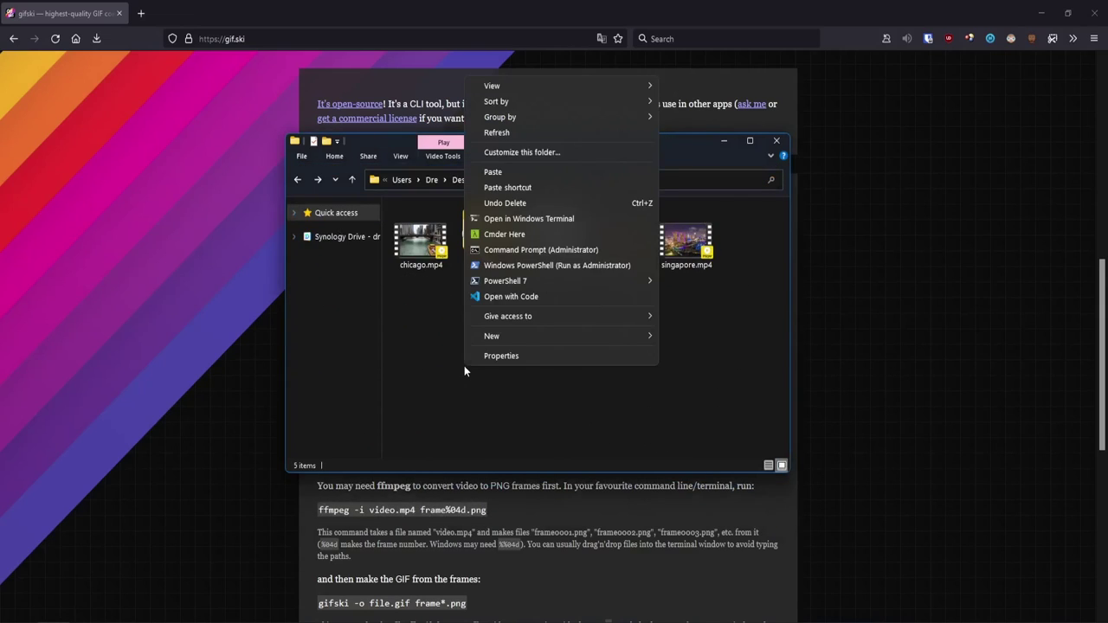
pyautogui.click(541, 218)
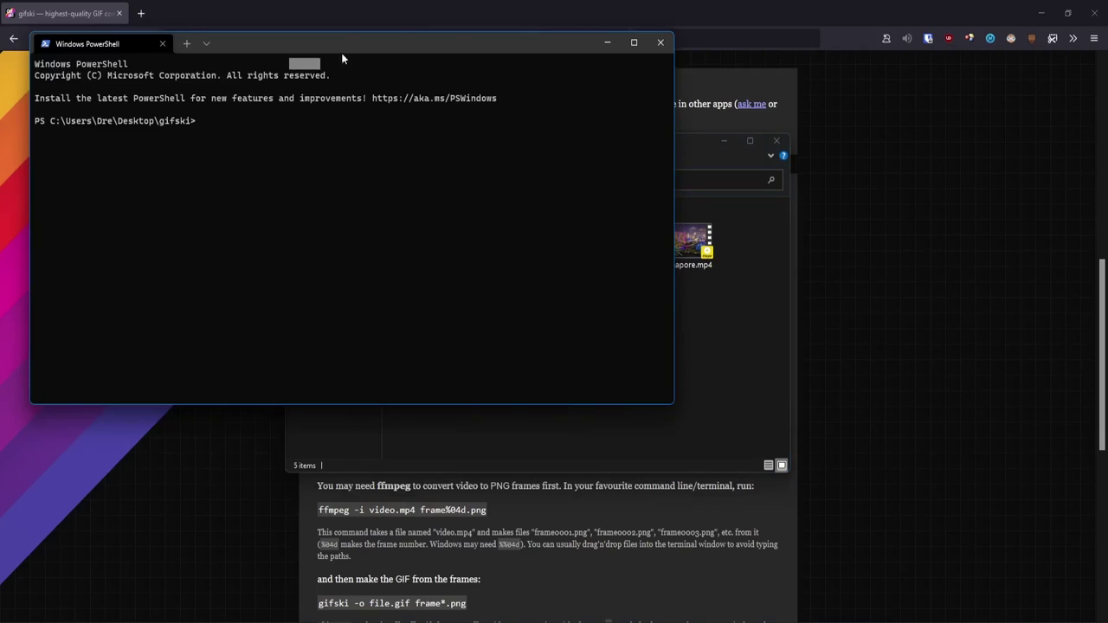
pyautogui.moveTo(341, 53); pyautogui.dragTo(508, 128)
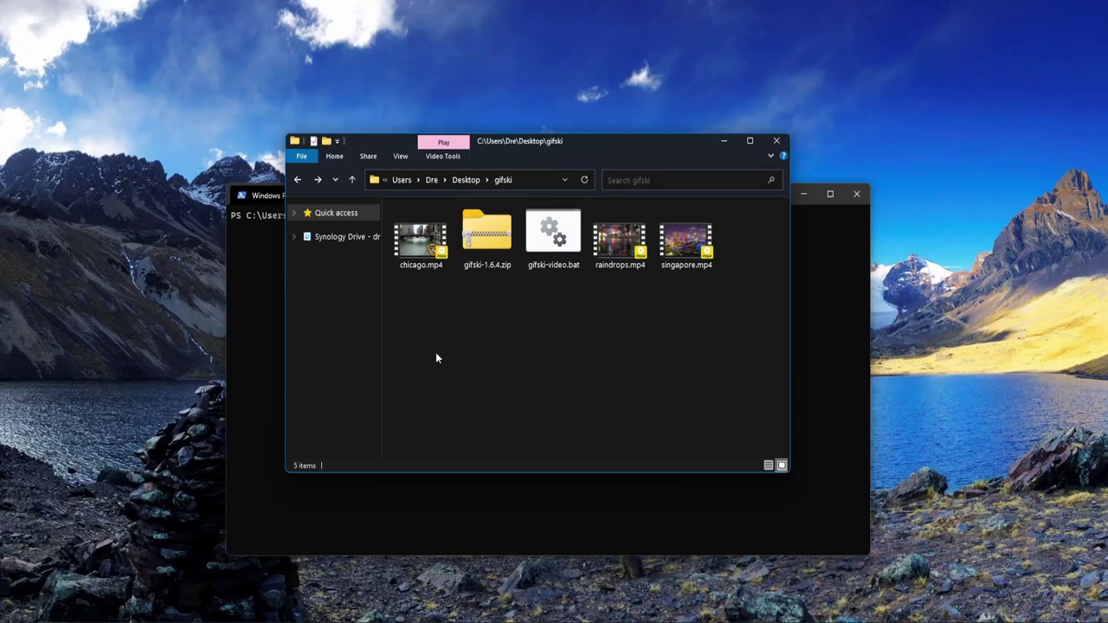
# Create a new folder named 'sequence' in gifski, then select raindrops.mp4
pyautogui.rightClick(428, 351)
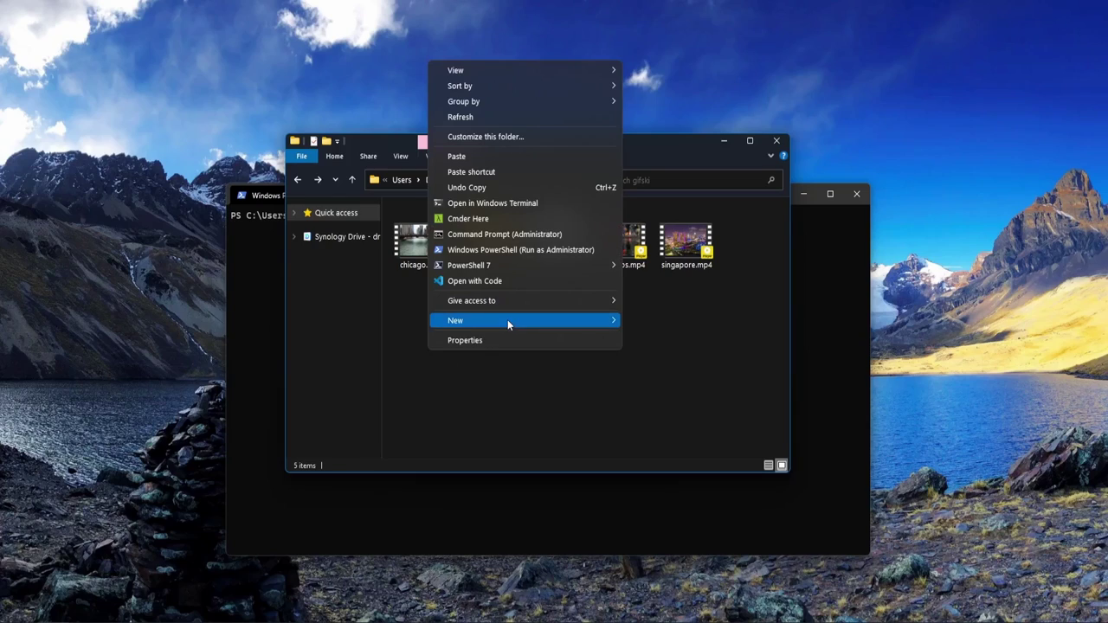
pyautogui.moveTo(507, 319)
pyautogui.click(629, 327)
pyautogui.write('s')
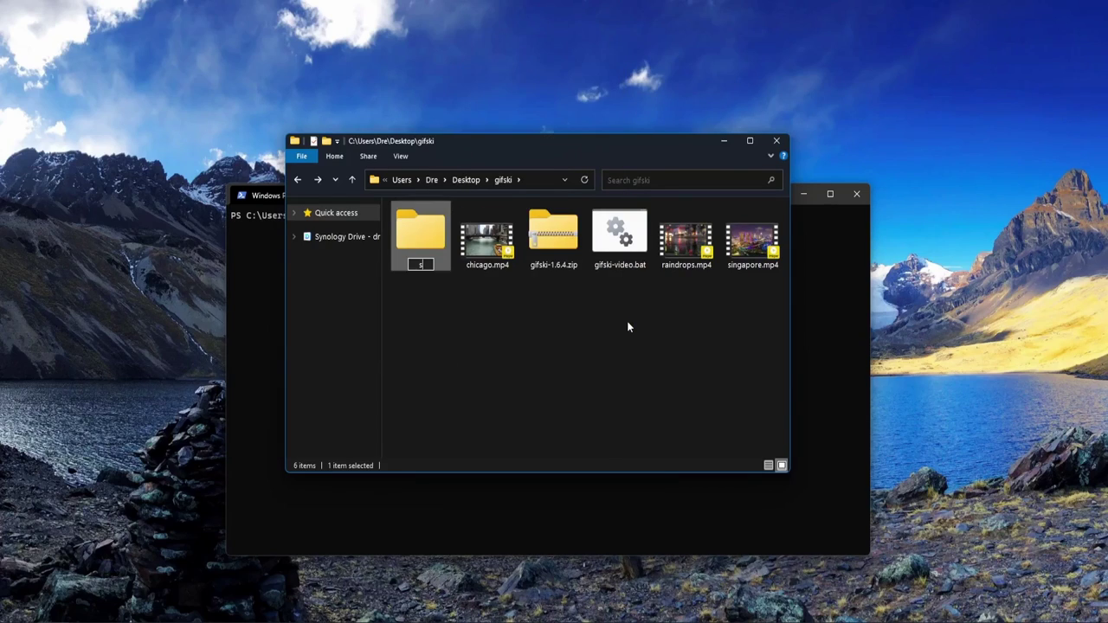
pyautogui.write('equence')
pyautogui.click(628, 325)
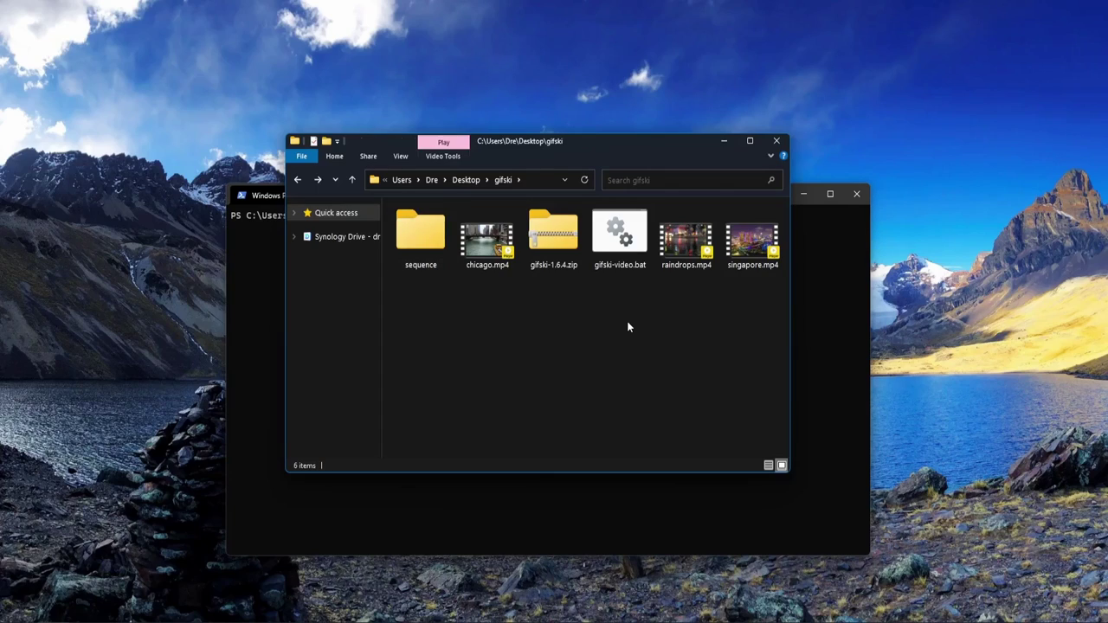
pyautogui.click(678, 252)
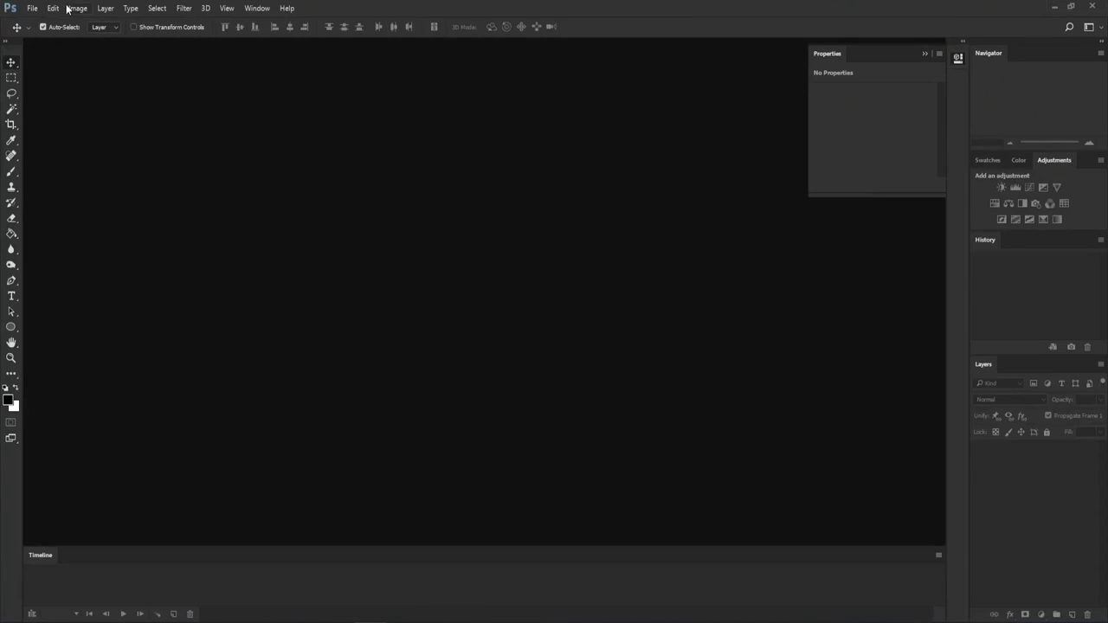
# Import raindrops.mp4 via Video Frames to Layers, From Beginning To End, with Make Frame Animation
pyautogui.click(32, 8)
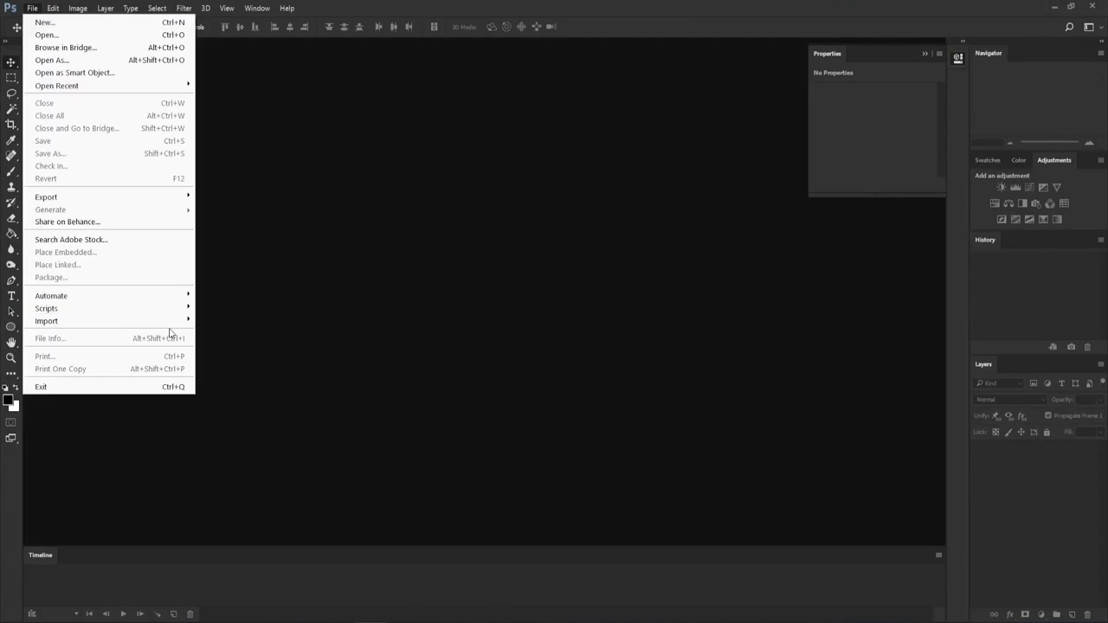
pyautogui.moveTo(173, 321)
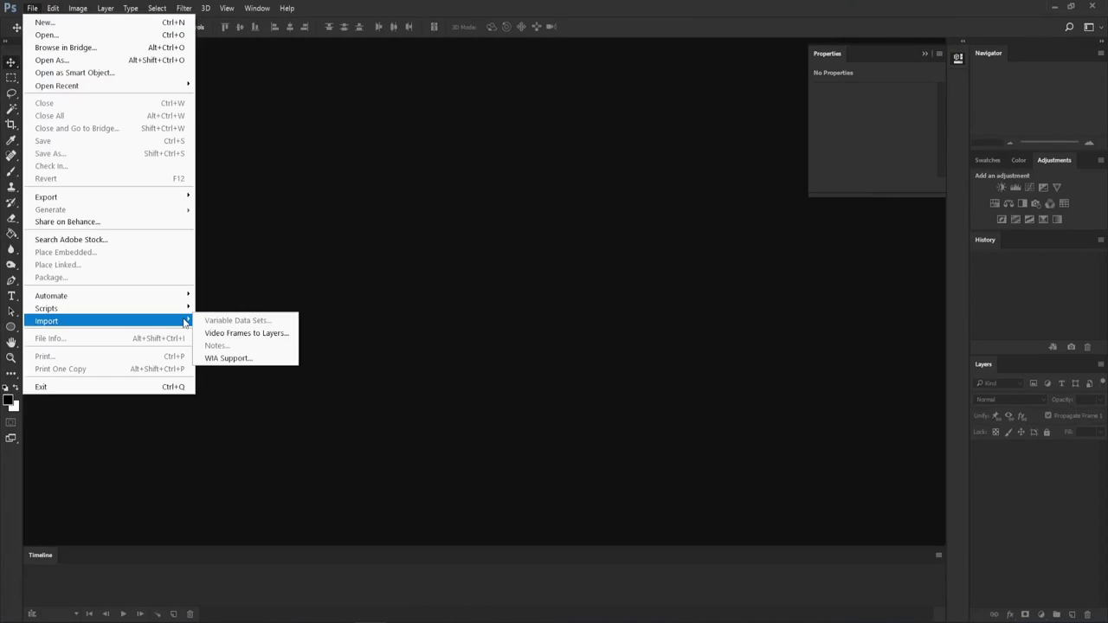
pyautogui.click(268, 334)
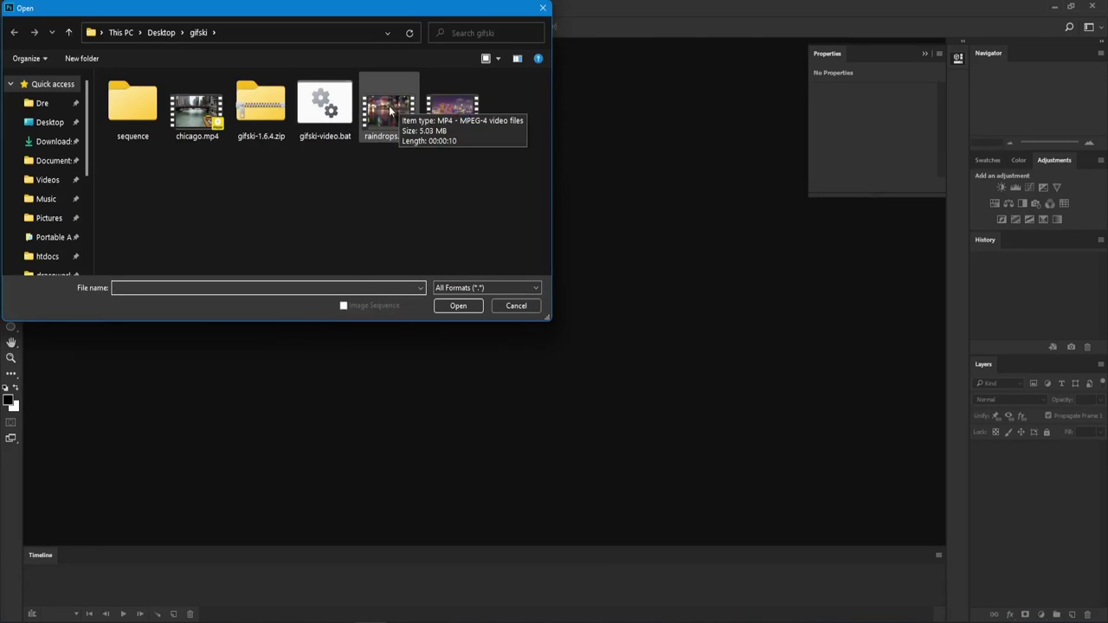
pyautogui.doubleClick(390, 121)
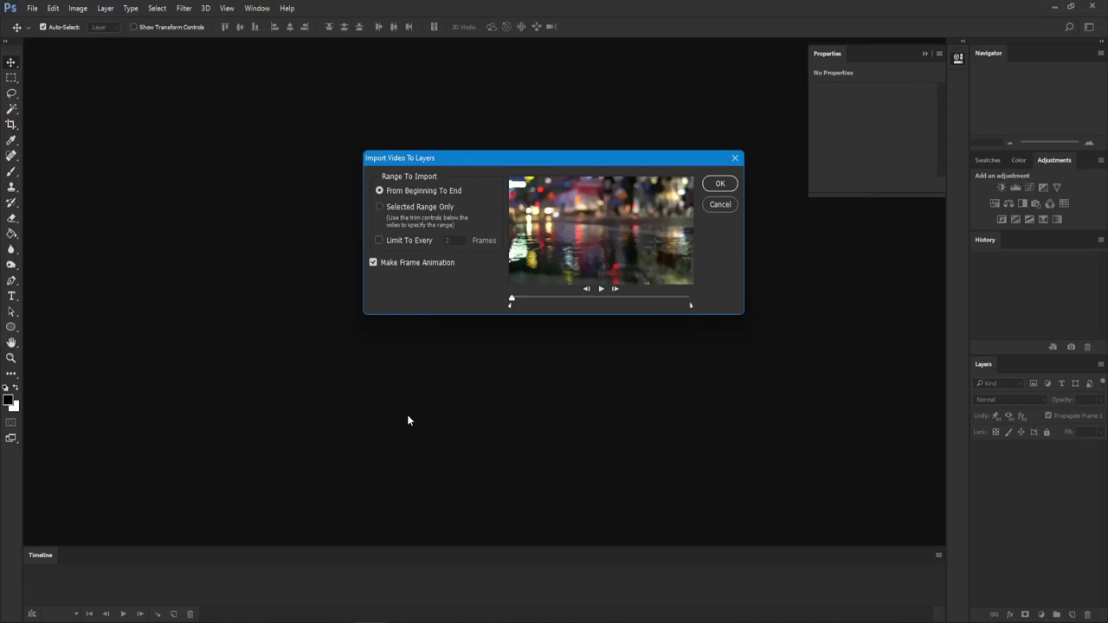
pyautogui.click(719, 183)
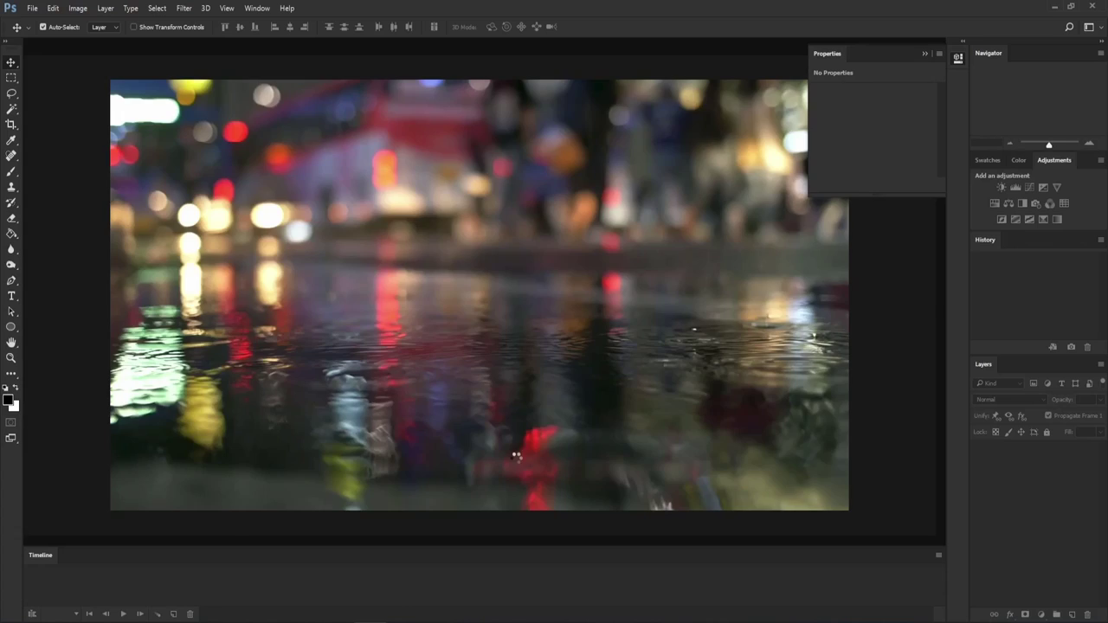
# Render the animation as a PNG image sequence into the gifski\sequence folder
pyautogui.click(32, 8)
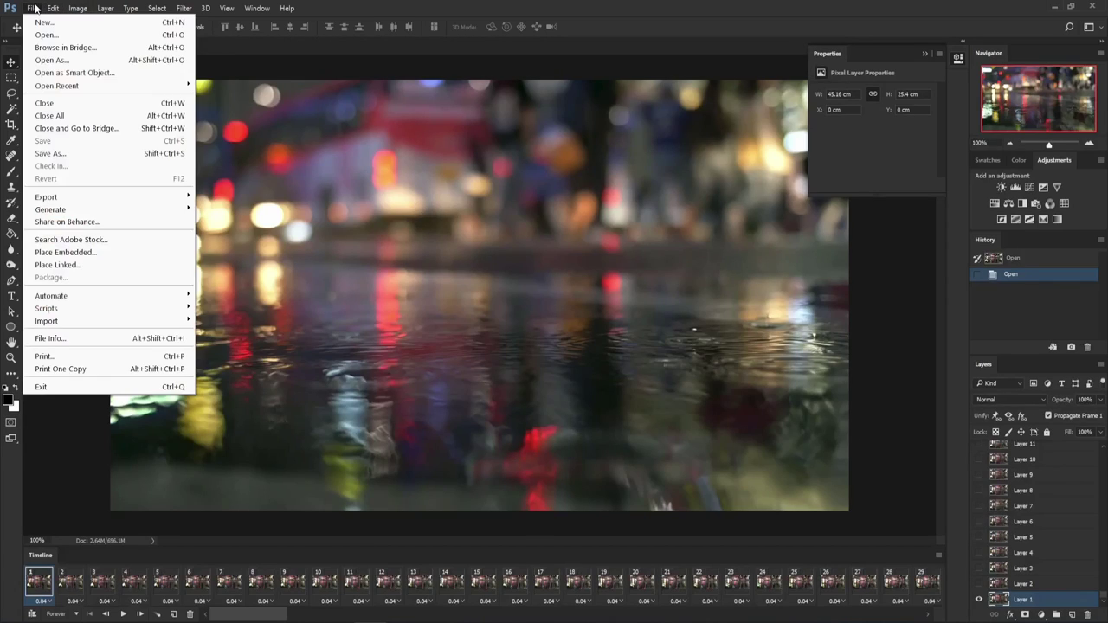
pyautogui.moveTo(89, 202)
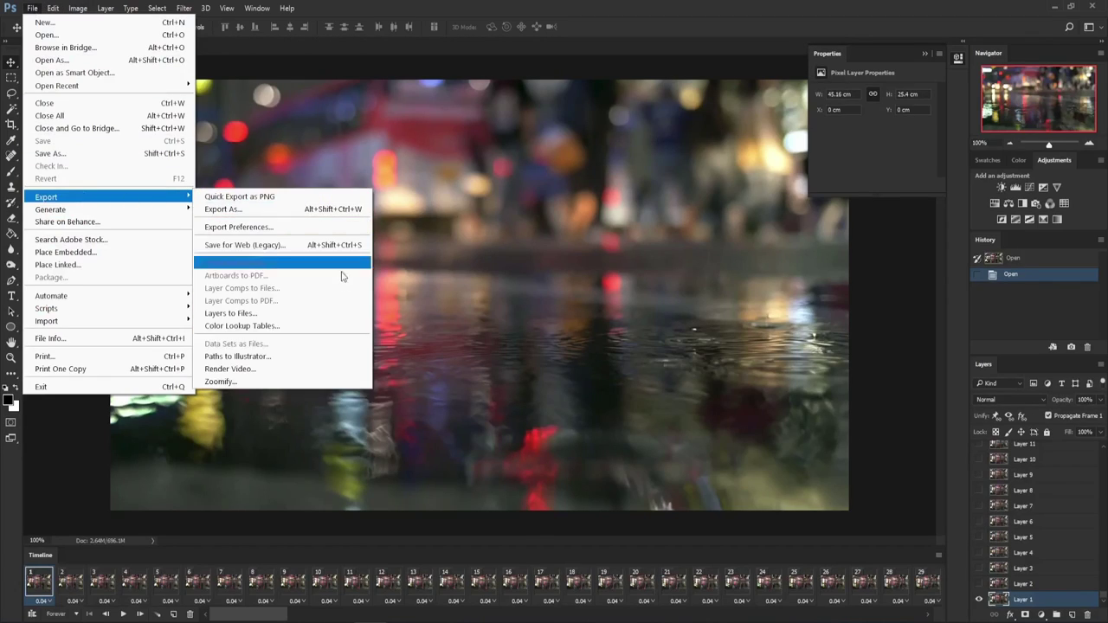
pyautogui.click(319, 370)
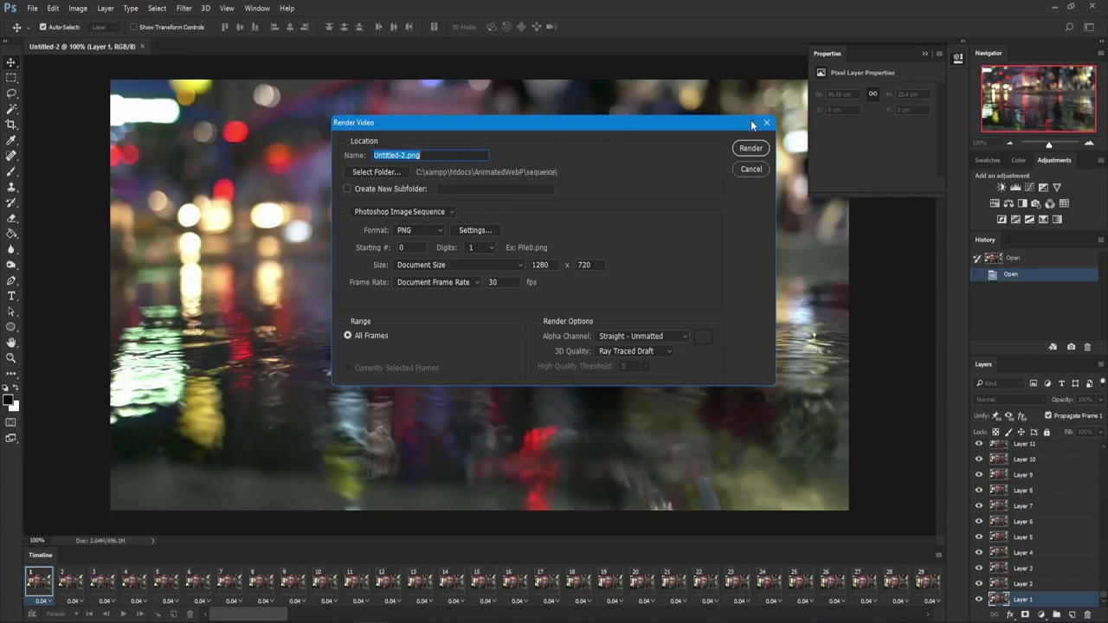
pyautogui.click(372, 173)
pyautogui.click(523, 367)
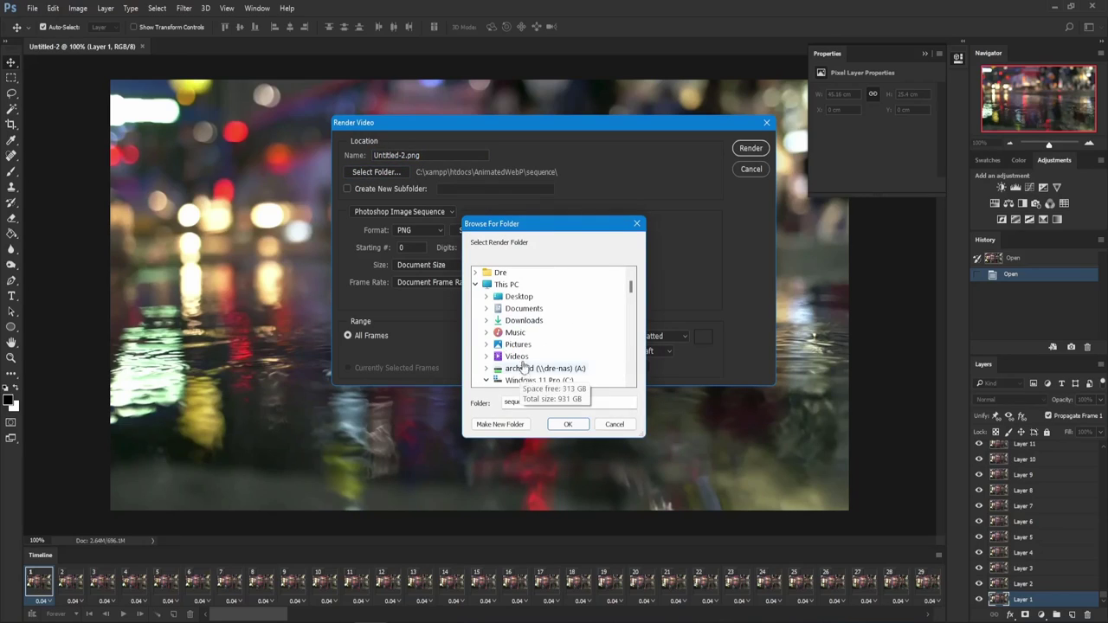
pyautogui.click(574, 425)
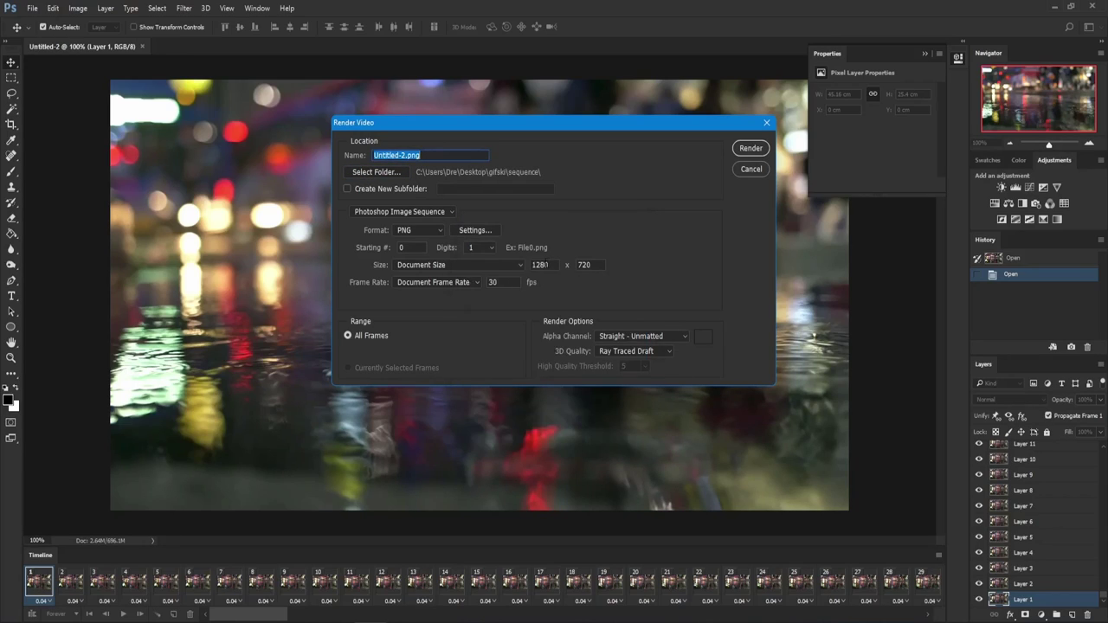
pyautogui.click(426, 231)
pyautogui.click(750, 149)
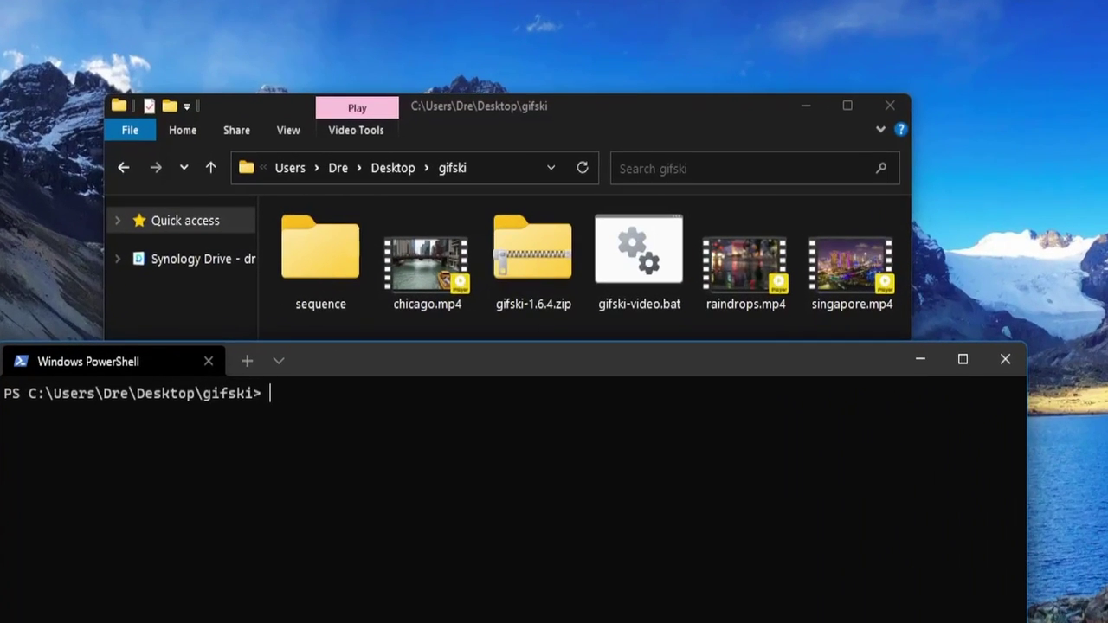
# Run 'ffmpeg -i raindrops.mp4 sequence/frame%04d.png' in PowerShell, correcting typos first
pyautogui.write('ffmpeg -i')
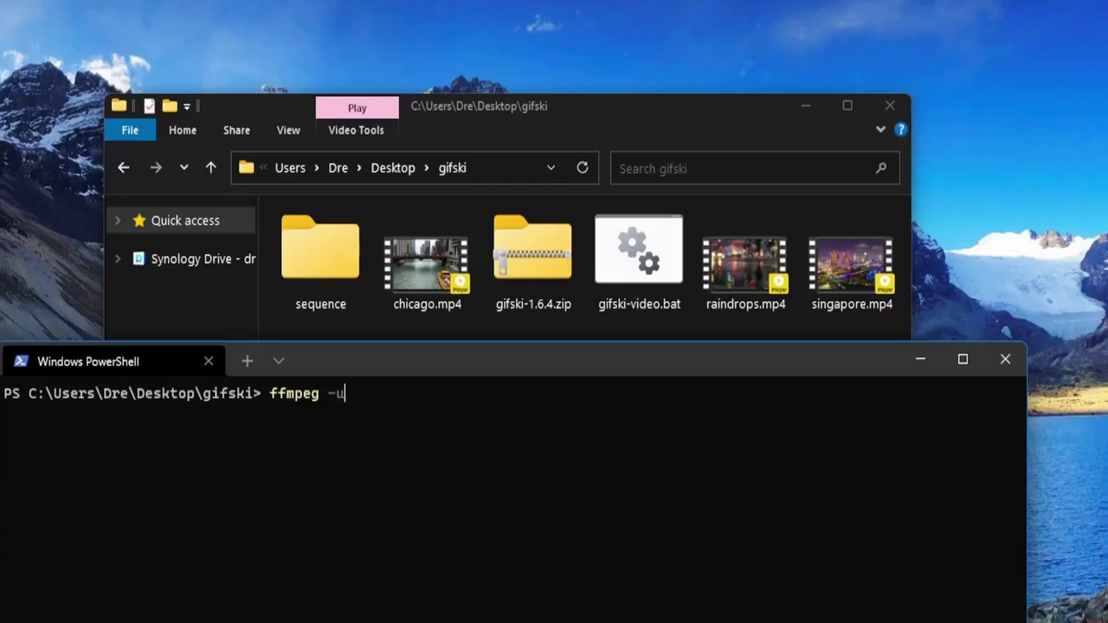
pyautogui.press('BackSpace')
pyautogui.write('i raindrops.m')
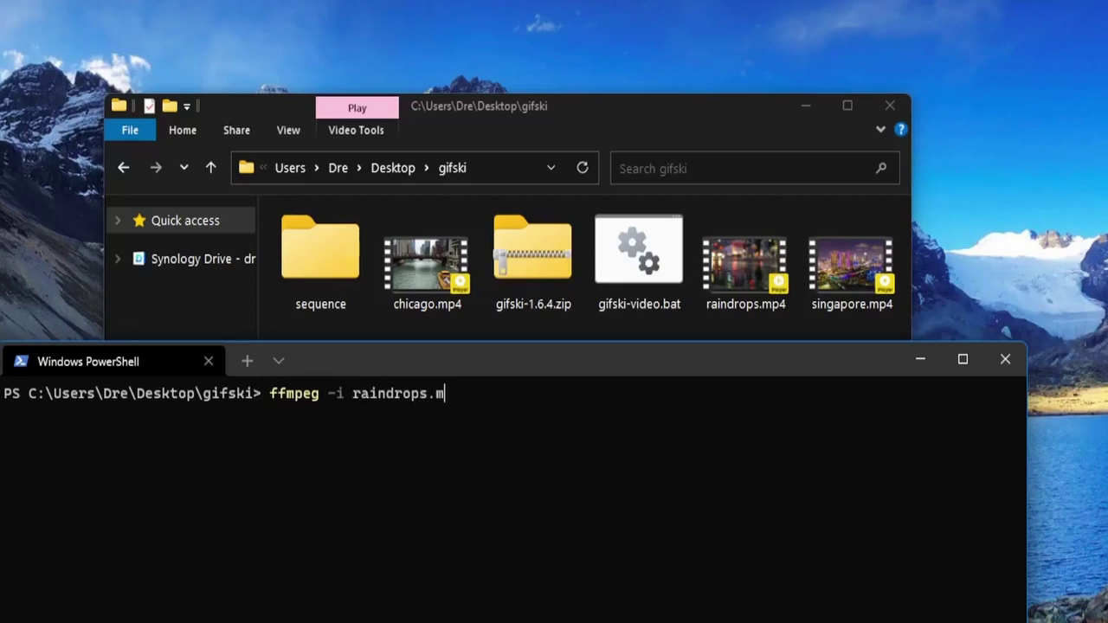
pyautogui.write('p4 sequence/')
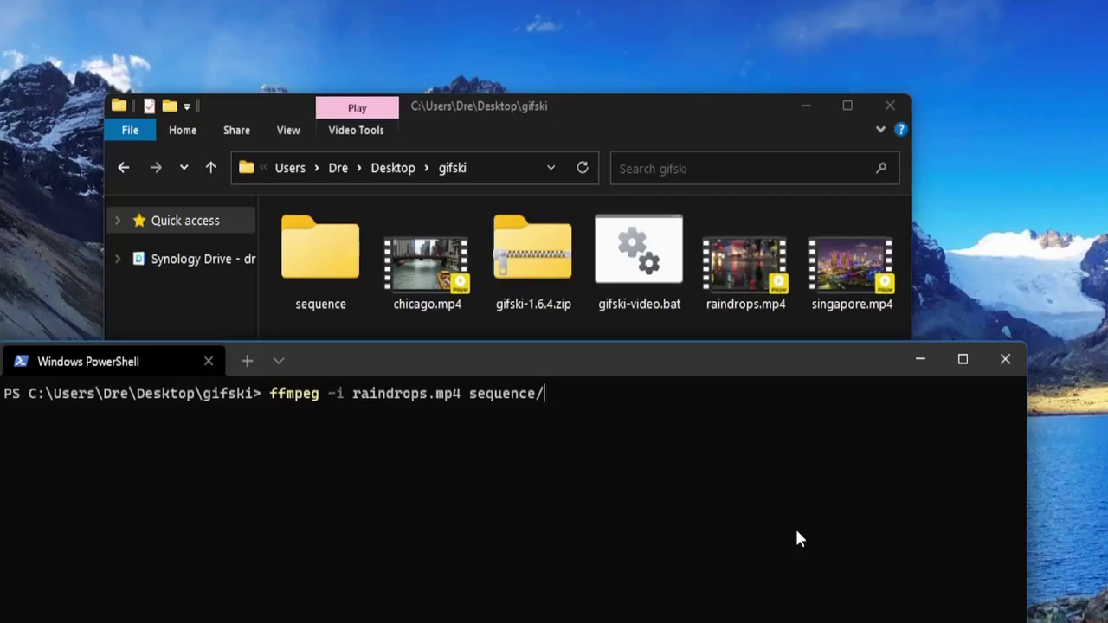
pyautogui.write('frame%04d')
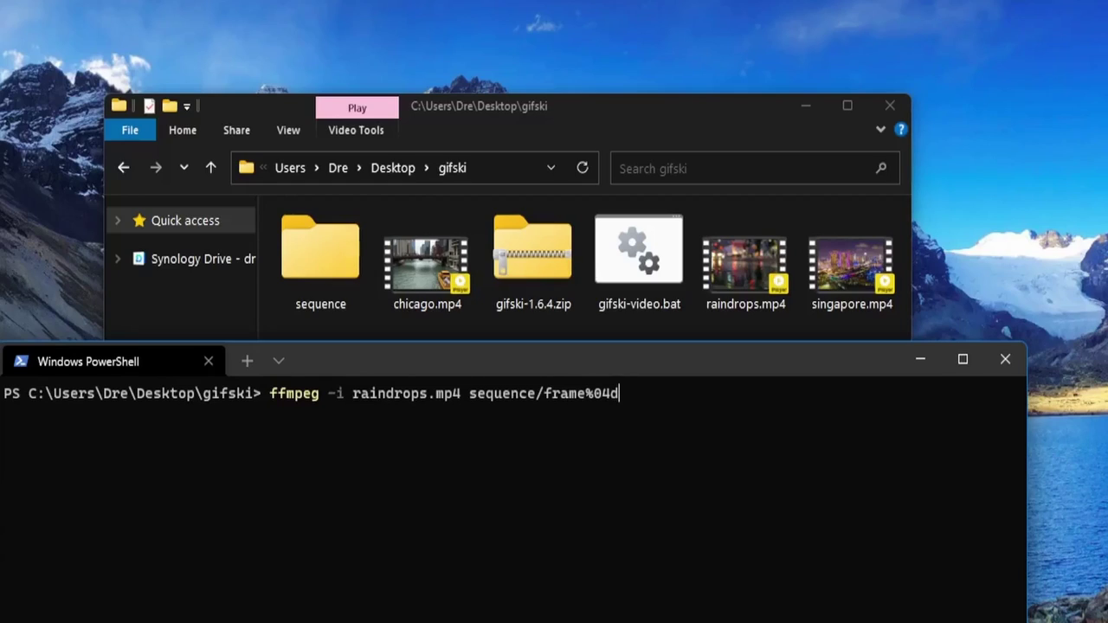
pyautogui.write('.pnmg')
pyautogui.press('BackSpace')
pyautogui.press('BackSpace')
pyautogui.write('g')
pyautogui.press('Return')
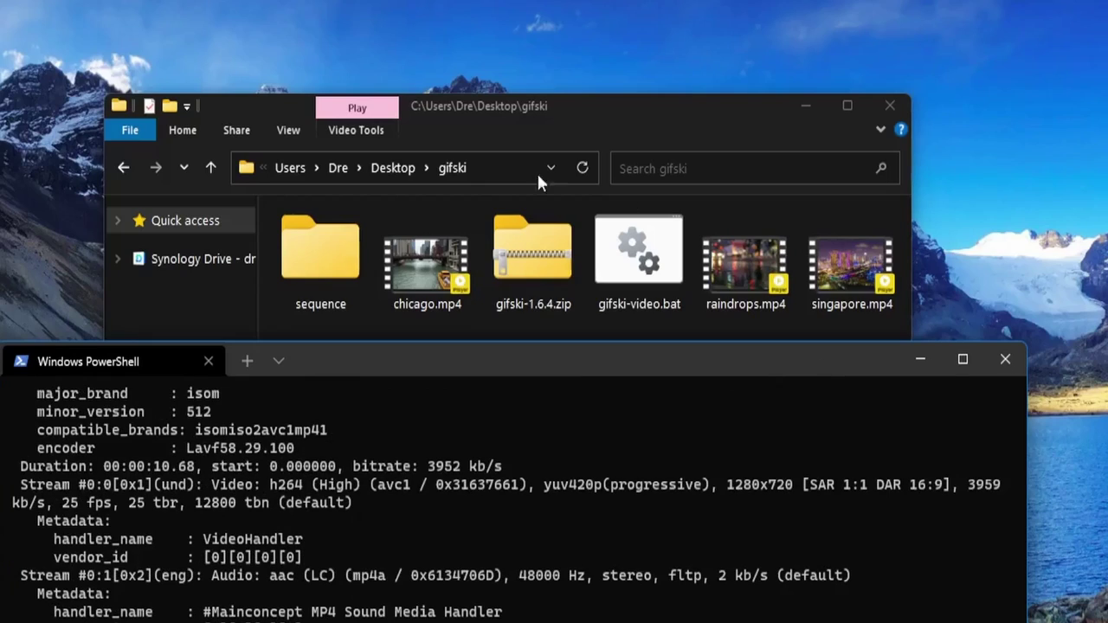
pyautogui.click(340, 238)
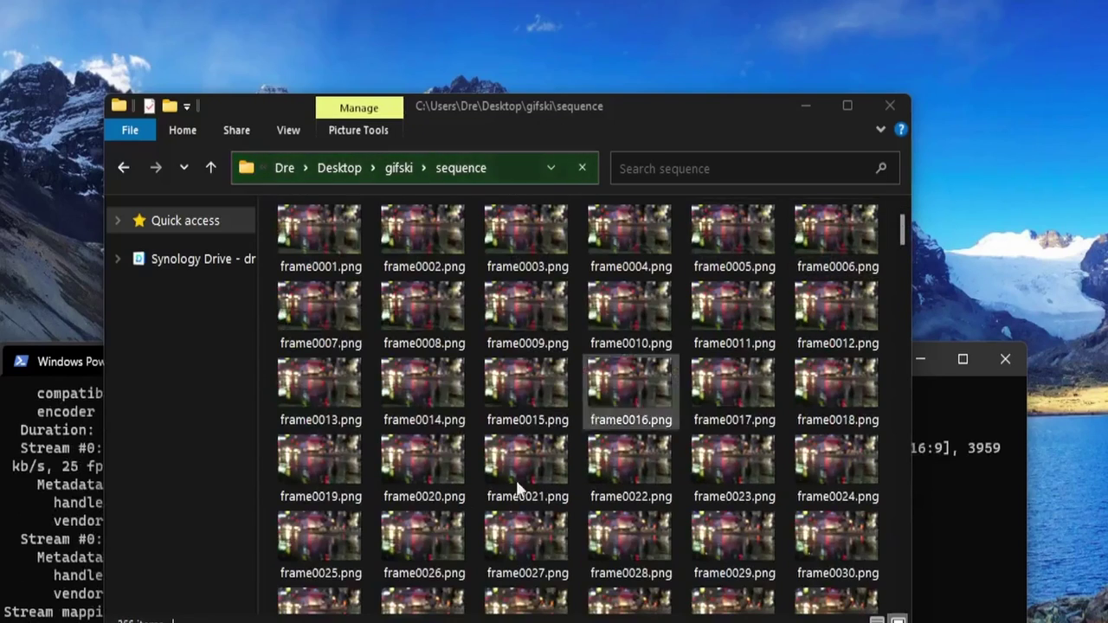
# Confirm in frame0019.png's Details properties that it is 1280 x 720, then return to PowerShell
pyautogui.rightClick(342, 464)
pyautogui.press('r')
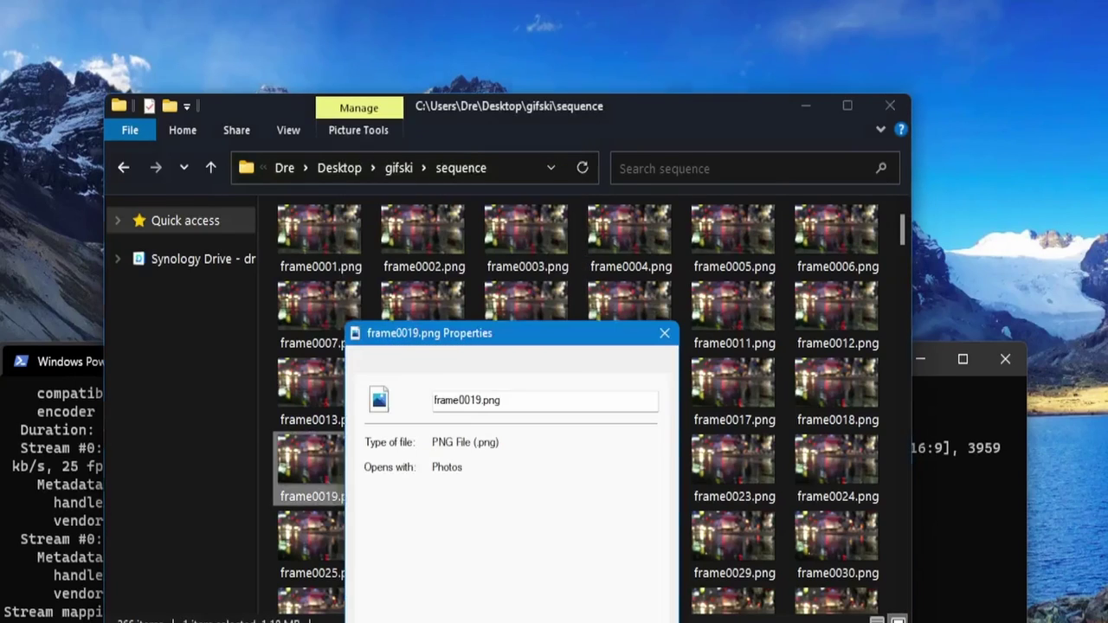
pyautogui.click(465, 361)
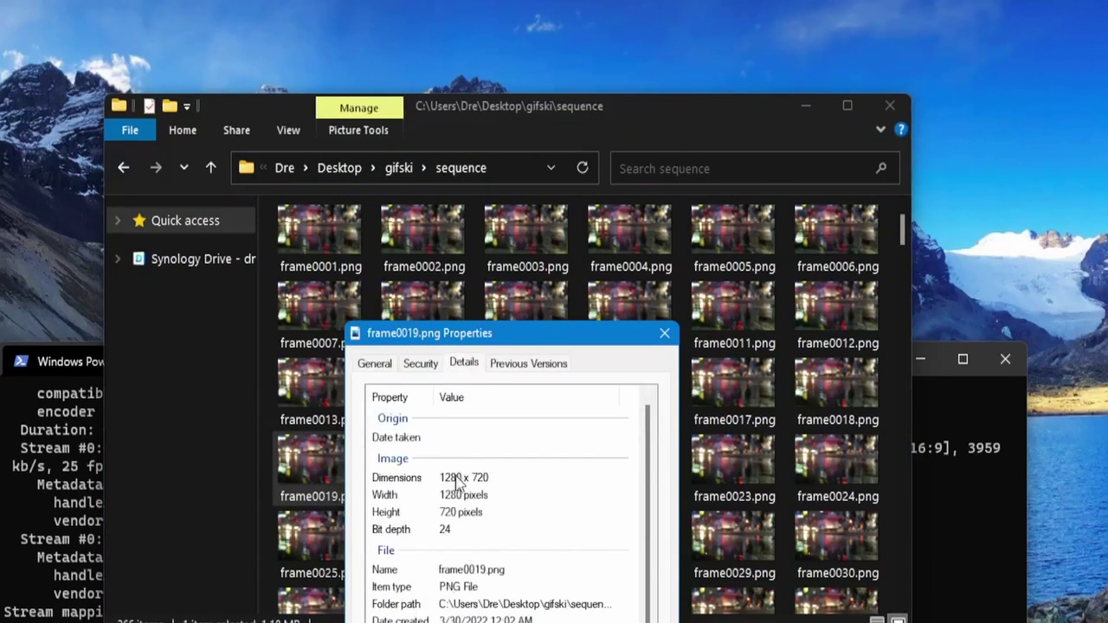
pyautogui.click(663, 332)
pyautogui.hotkey('alt', 'Tab')
pyautogui.moveTo(332, 364); pyautogui.dragTo(293, 95)
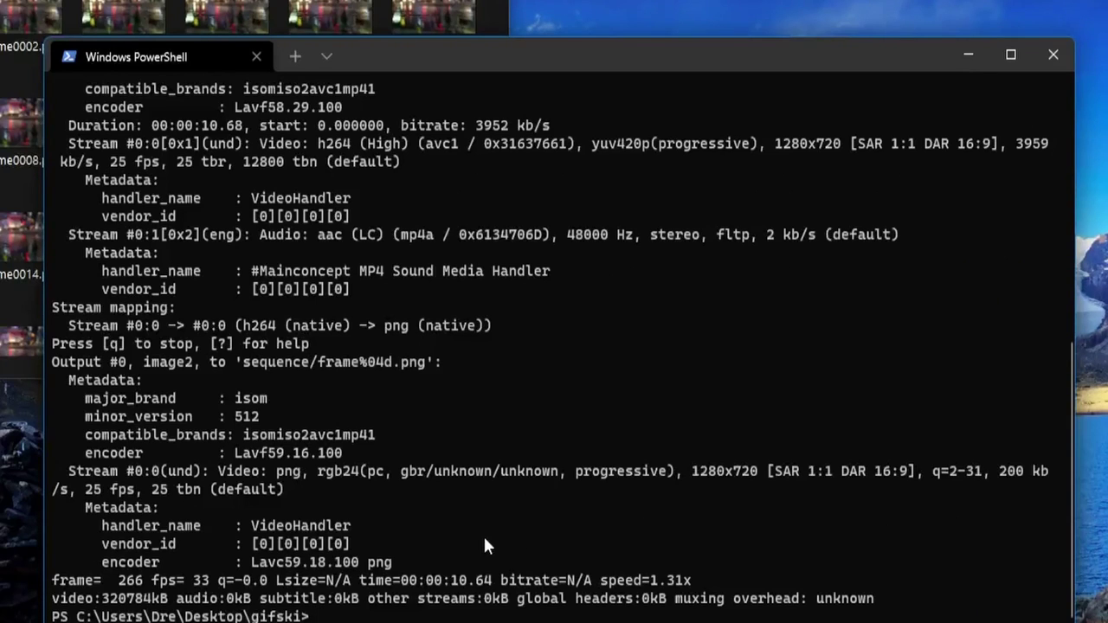
# Clear the terminal and run gifski -o animated.gif seqeunce/frame*.png, which fails on the misspelled folder
pyautogui.write('cls')
pyautogui.press('Return')
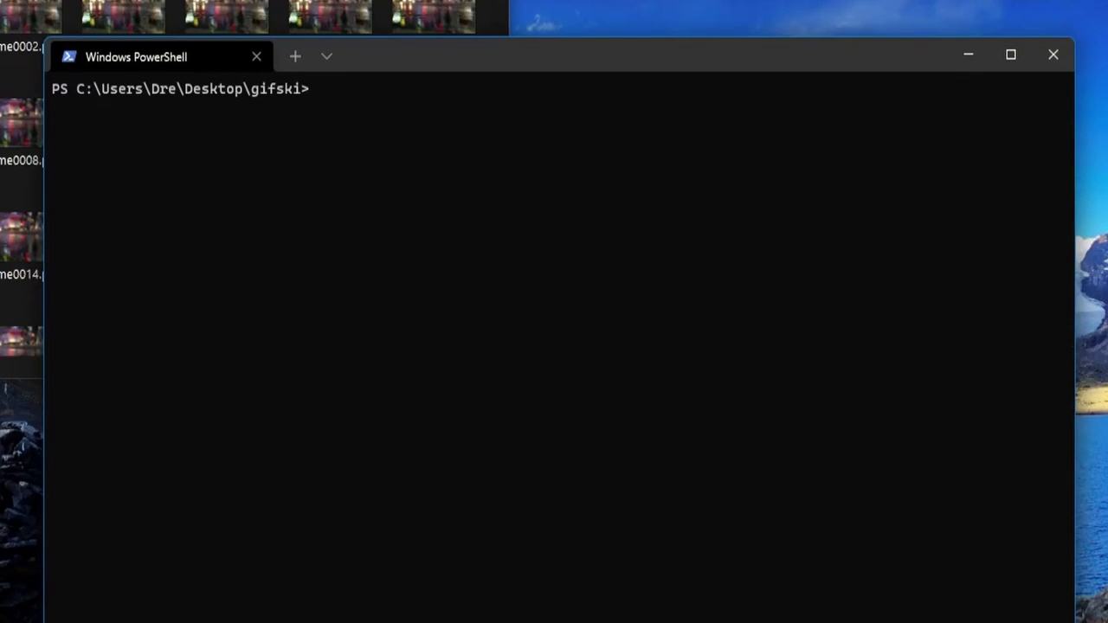
pyautogui.write('gifski -o')
pyautogui.click(4, 10)
pyautogui.click(734, 223)
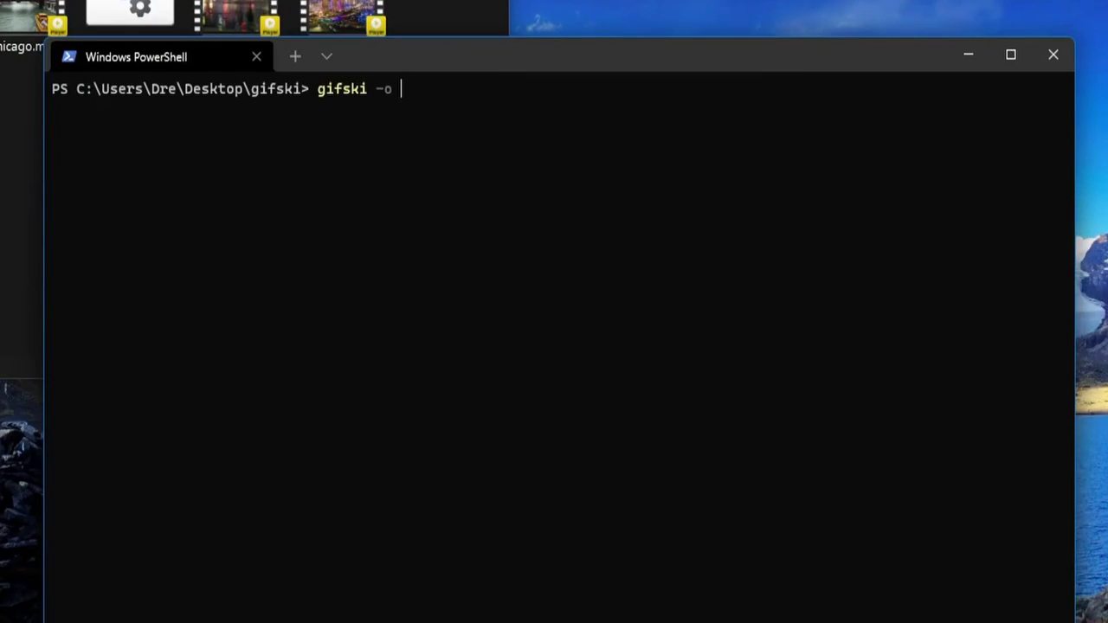
pyautogui.write('animated.gif')
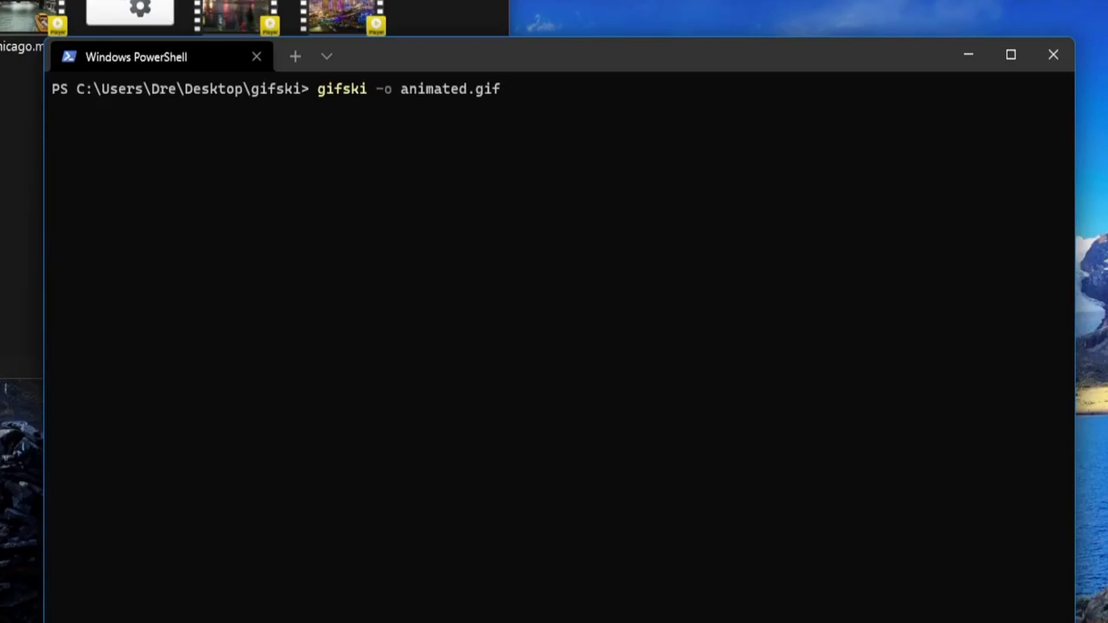
pyautogui.write(' seqeunce/frame')
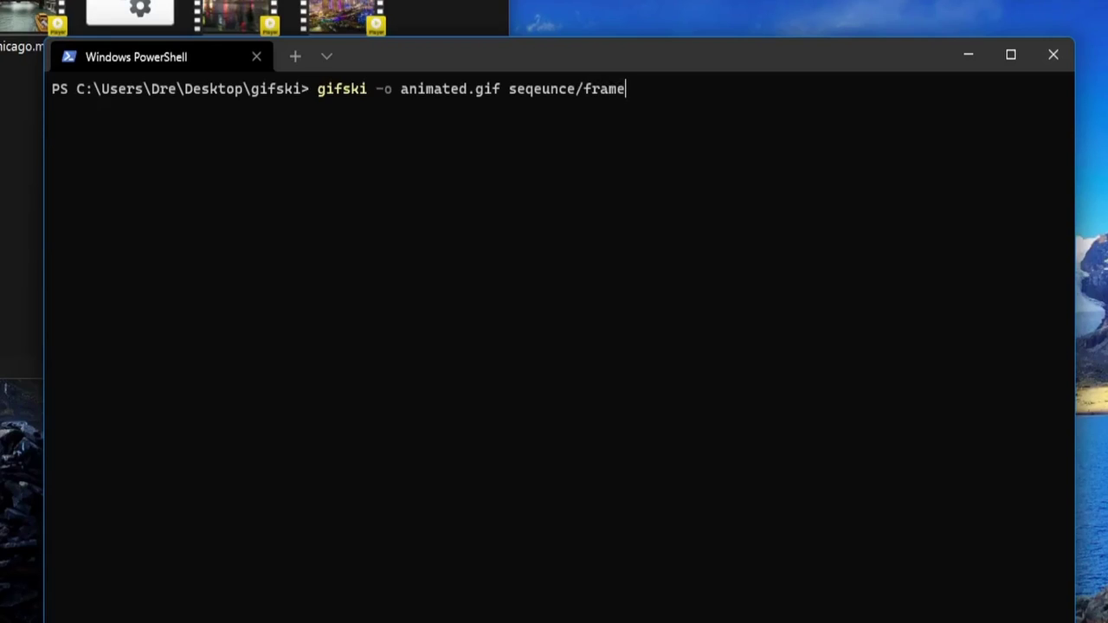
pyautogui.write('*')
pyautogui.write('.png')
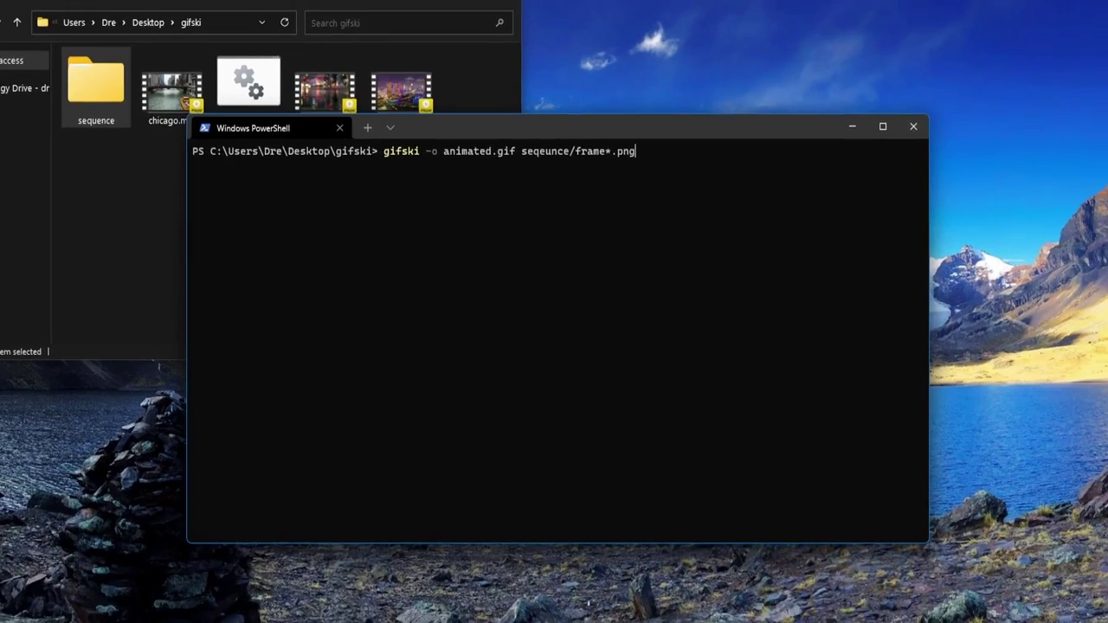
pyautogui.press('Return')
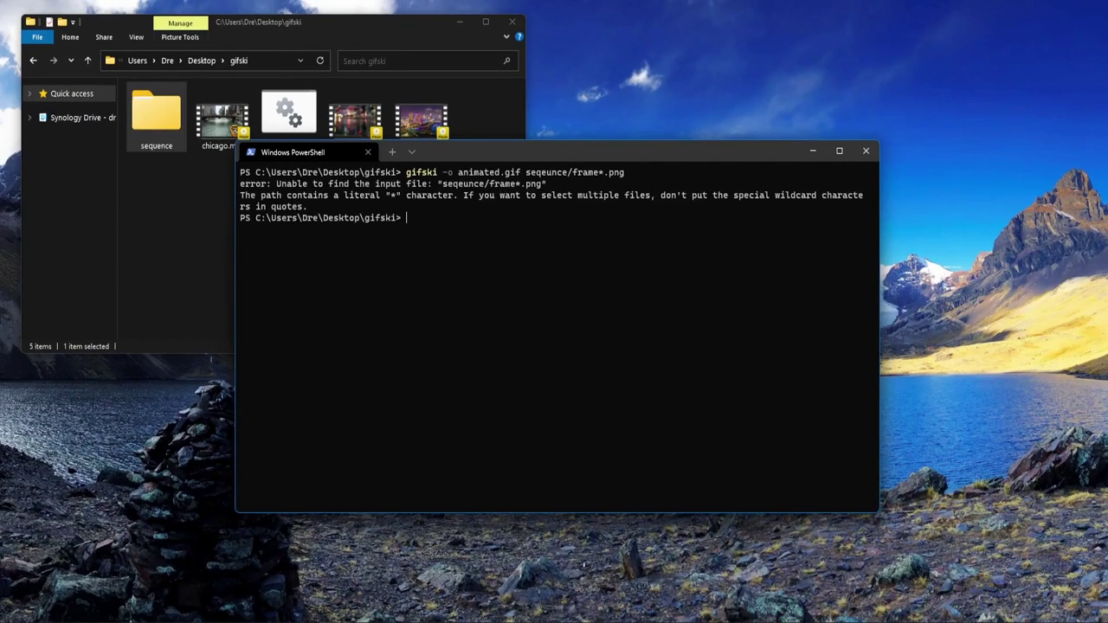
# Recall the command, correct 'seqeunce' to 'sequence', and rerun the conversion
pyautogui.press('Up')
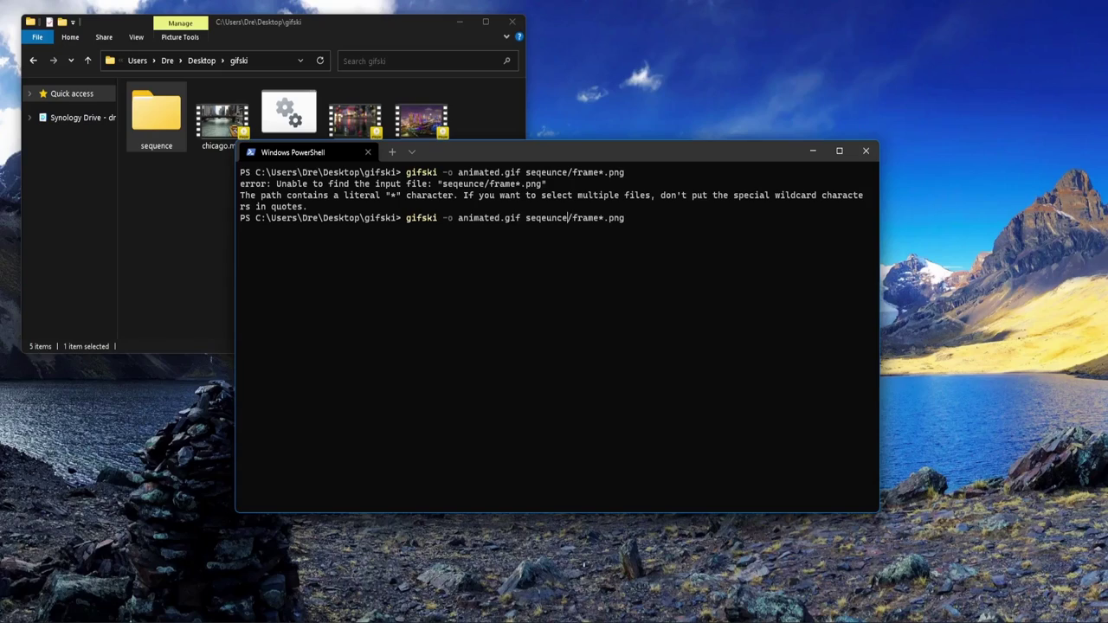
pyautogui.press('BackSpace')
pyautogui.press('BackSpace')
pyautogui.press('BackSpace')
pyautogui.press('BackSpace')
pyautogui.press('BackSpace')
pyautogui.write('uence')
pyautogui.press('Return')
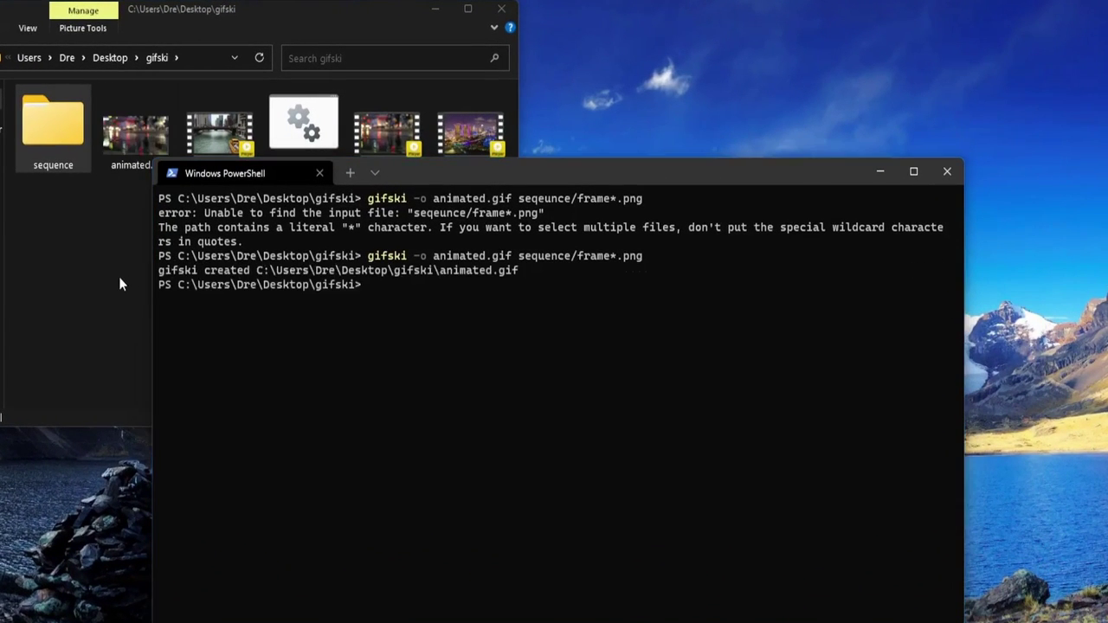
# Open animated.gif from the gifski folder in Photos, maximize it, then restore the window
pyautogui.click(118, 283)
pyautogui.click(137, 158)
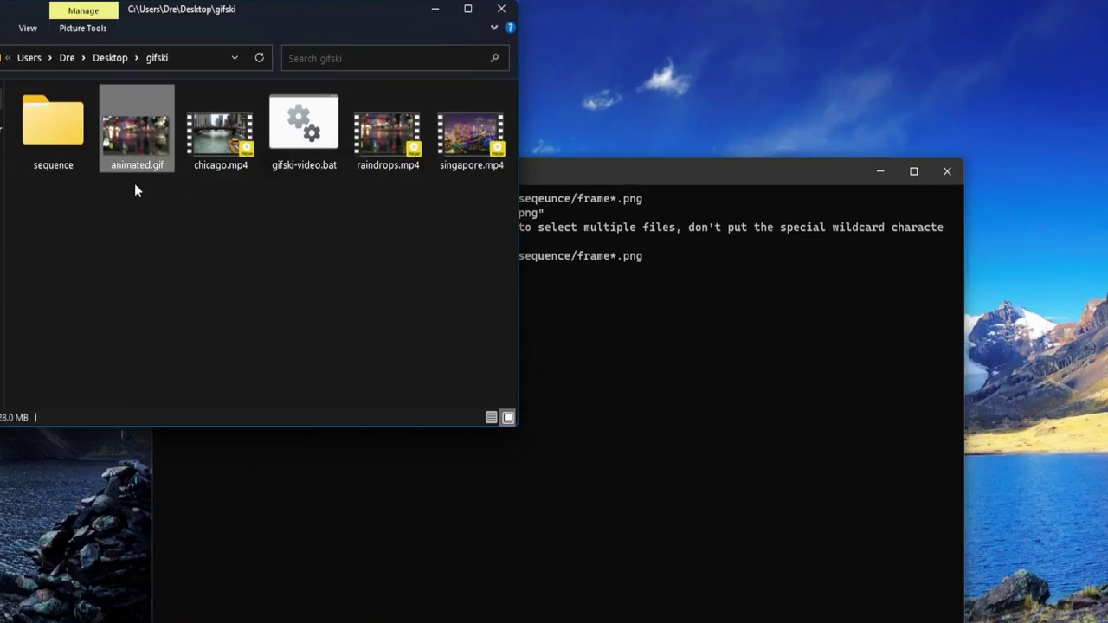
pyautogui.press('Return')
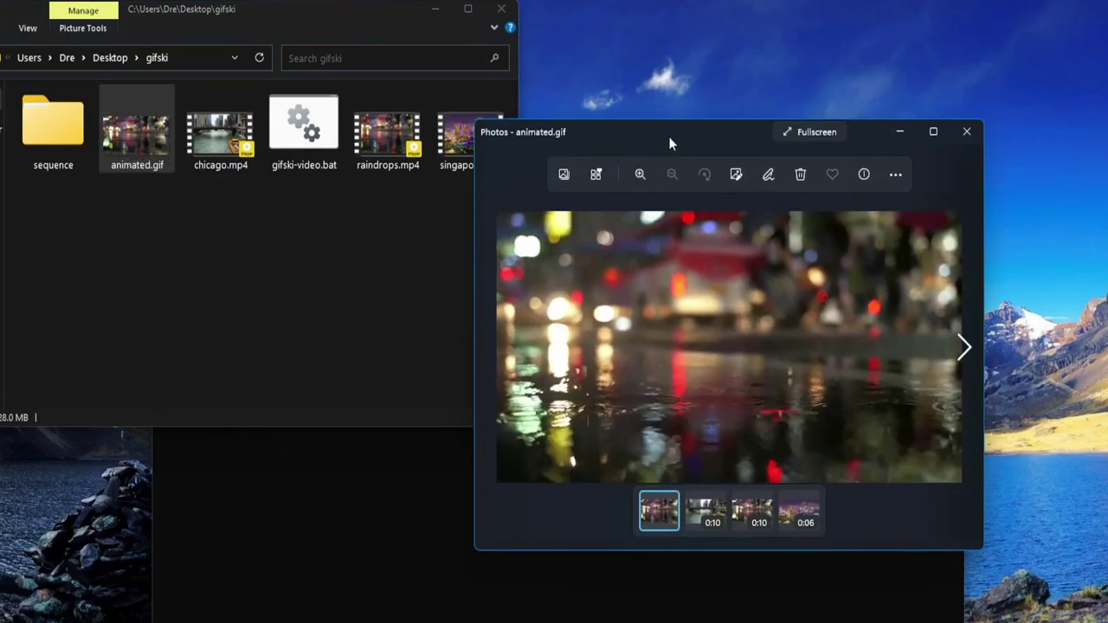
pyautogui.moveTo(668, 135); pyautogui.dragTo(451, 136)
pyautogui.click(708, 136)
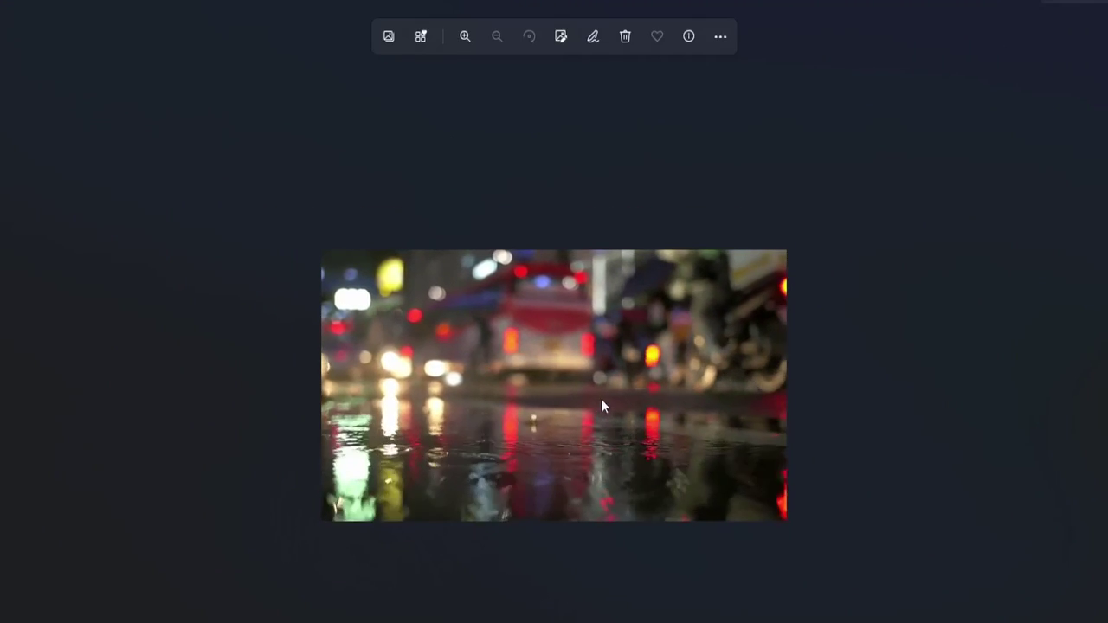
pyautogui.moveTo(493, 10); pyautogui.dragTo(522, 102)
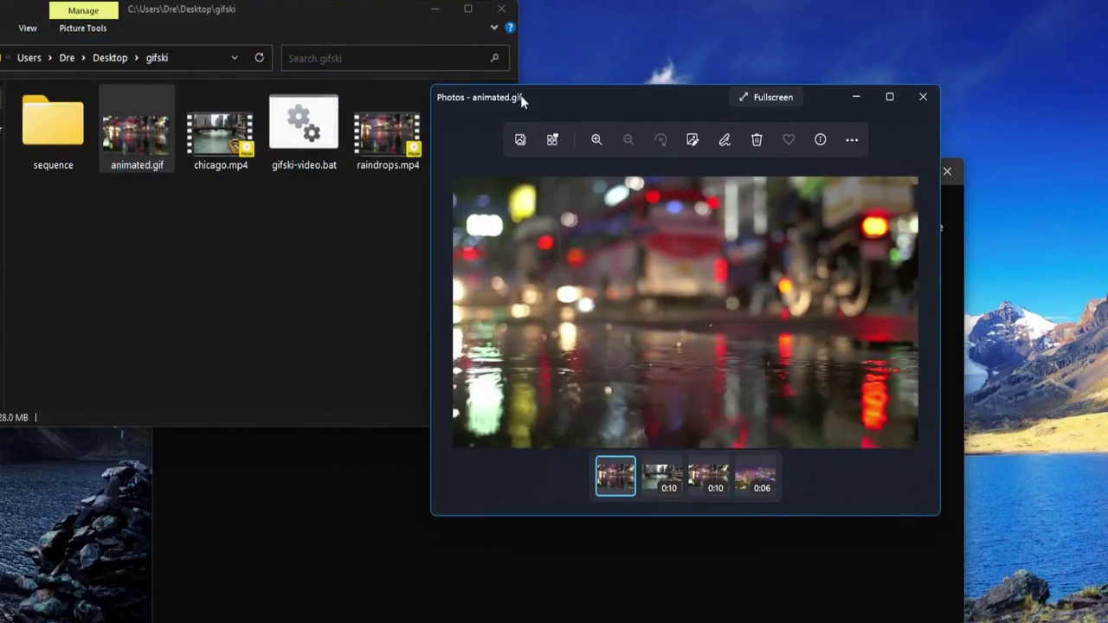
# Check animated.gif's Properties Details: 640x360 and 28.0 MB
pyautogui.rightClick(136, 114)
pyautogui.click(259, 589)
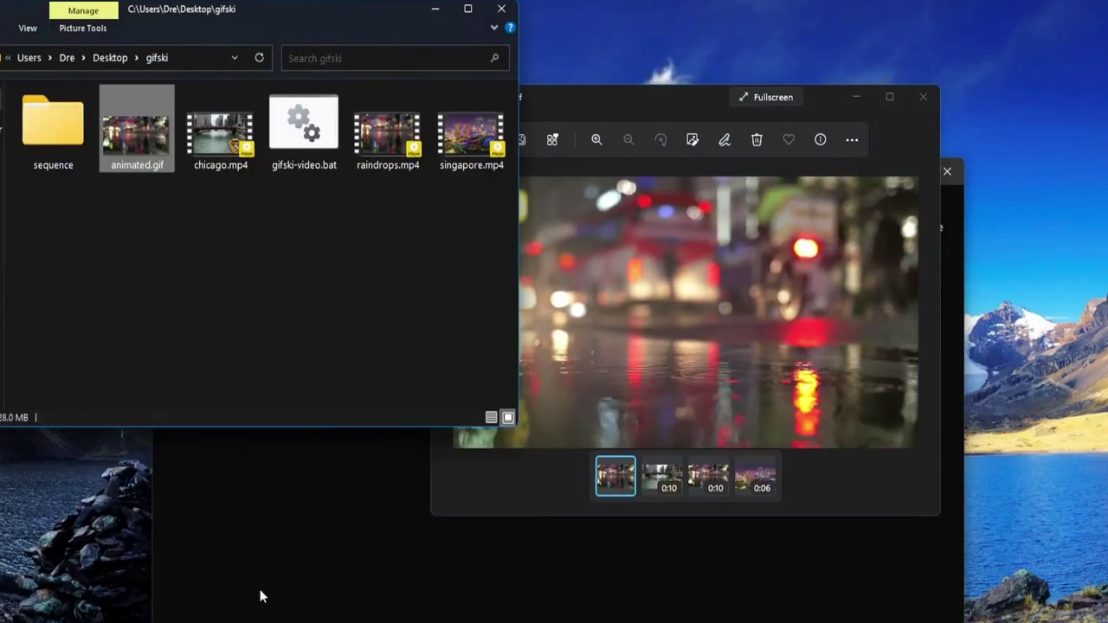
pyautogui.click(229, 145)
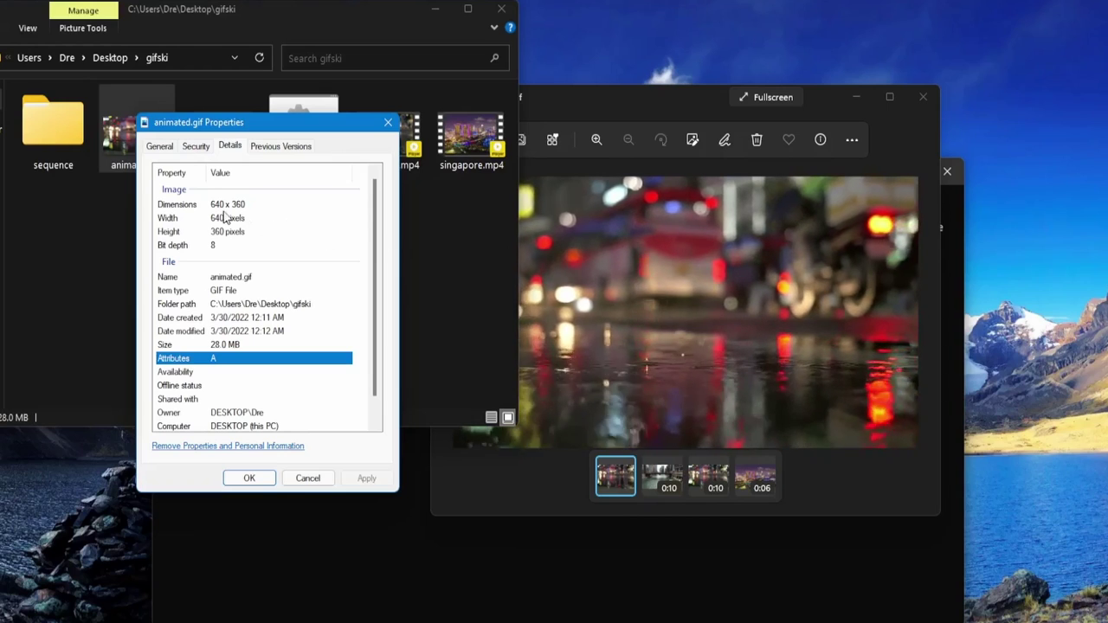
pyautogui.click(632, 275)
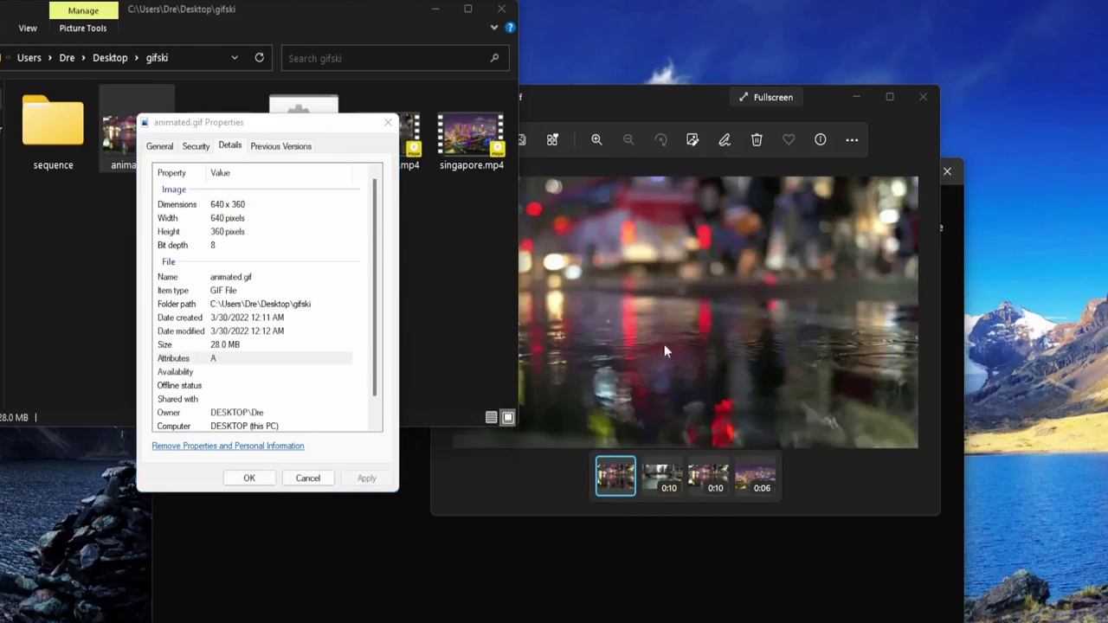
pyautogui.click(307, 478)
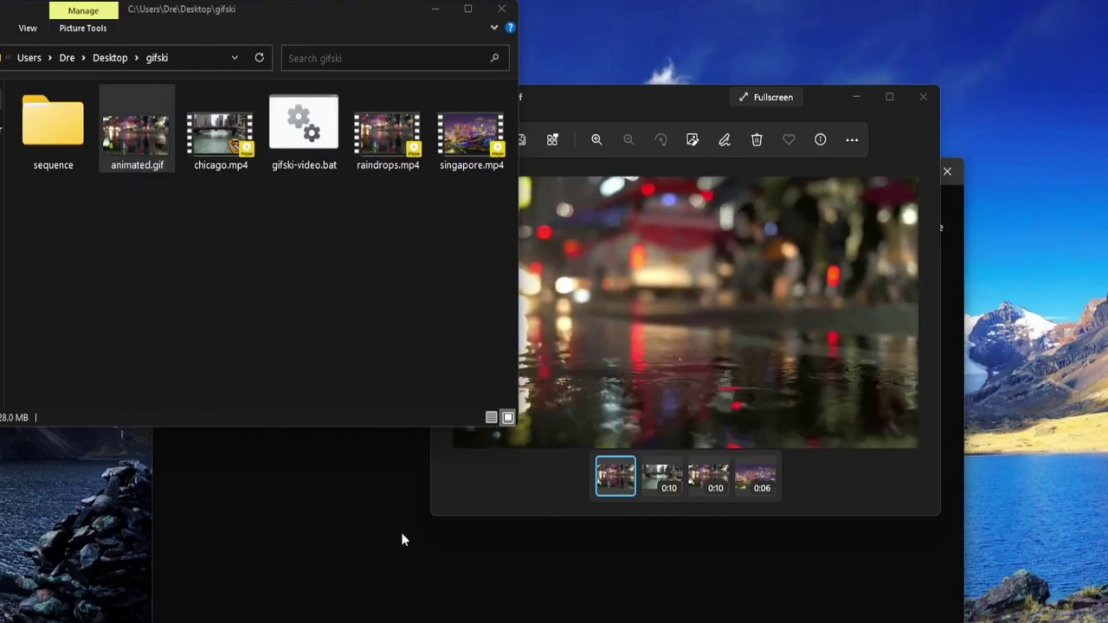
# Close the Photos preview and clear the PowerShell screen with cls
pyautogui.click(921, 99)
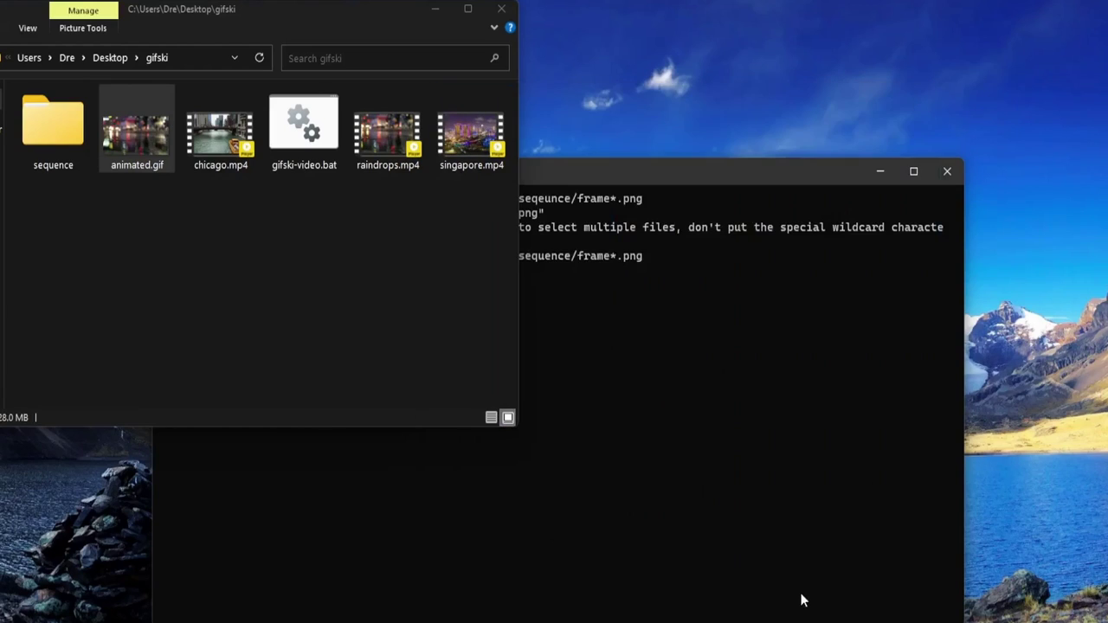
pyautogui.click(748, 477)
pyautogui.write('cls')
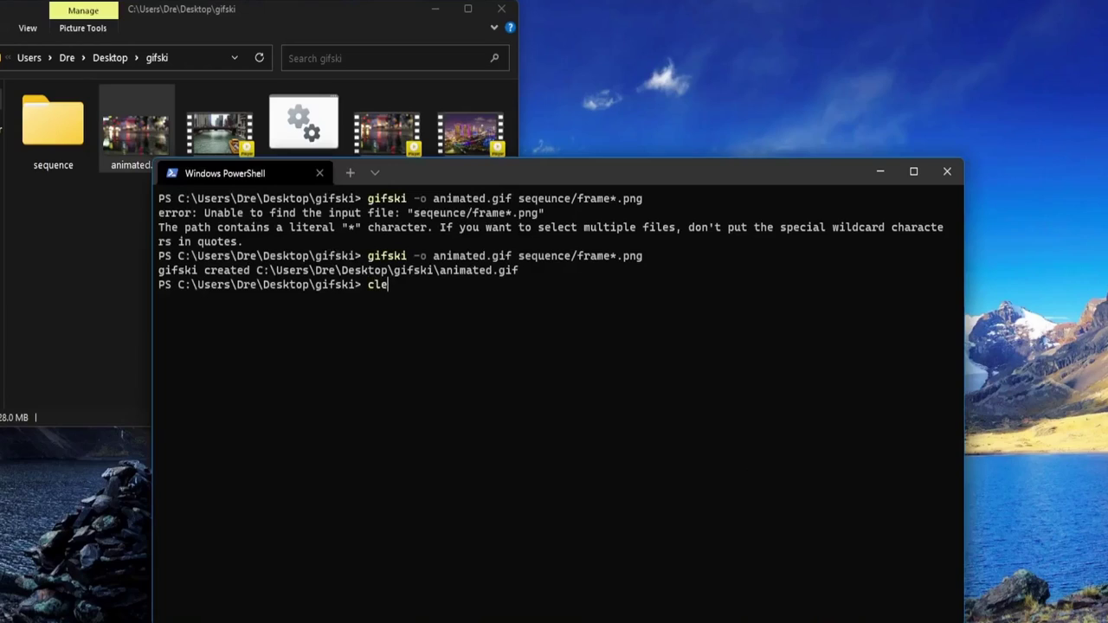
pyautogui.press('Return')
pyautogui.write('gif')
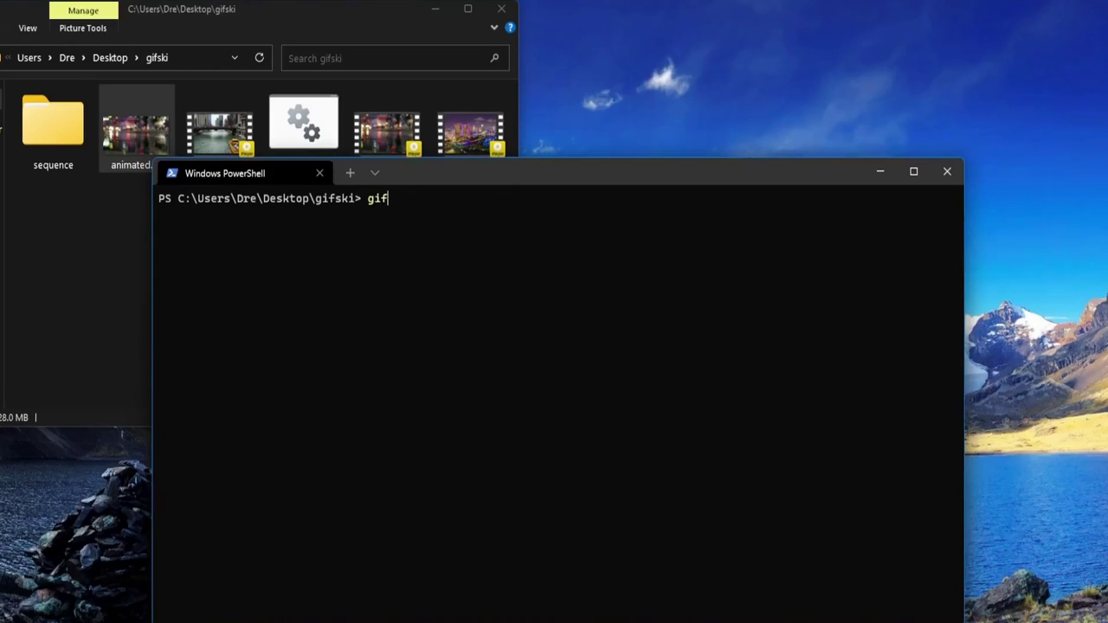
pyautogui.write('ski -h')
pyautogui.press('Return')
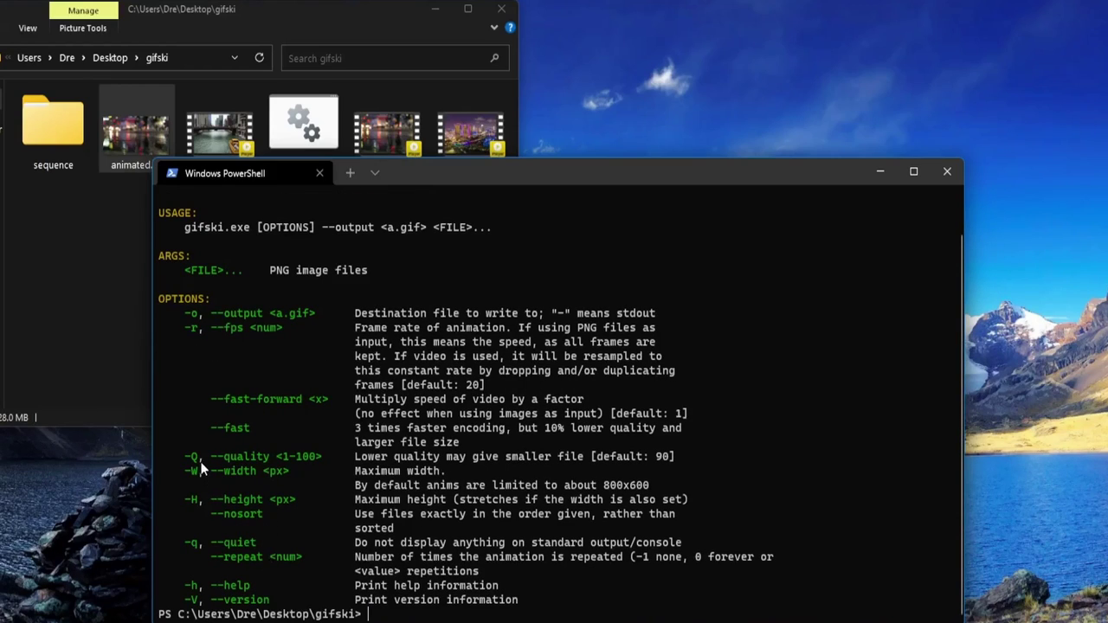
pyautogui.moveTo(200, 462); pyautogui.dragTo(322, 458)
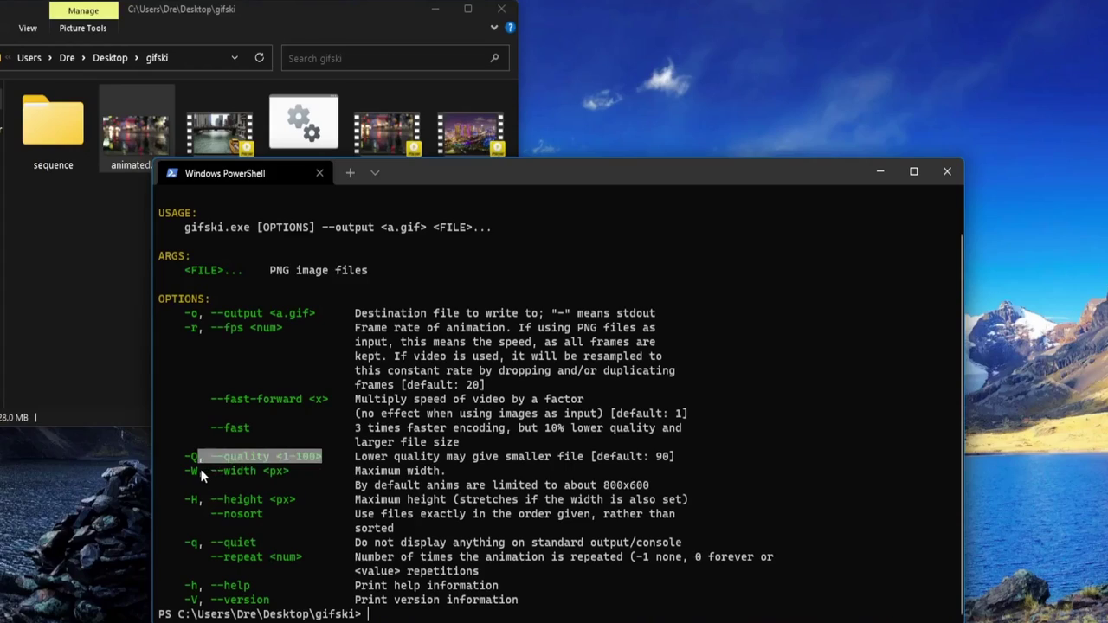
pyautogui.moveTo(200, 476); pyautogui.dragTo(309, 490)
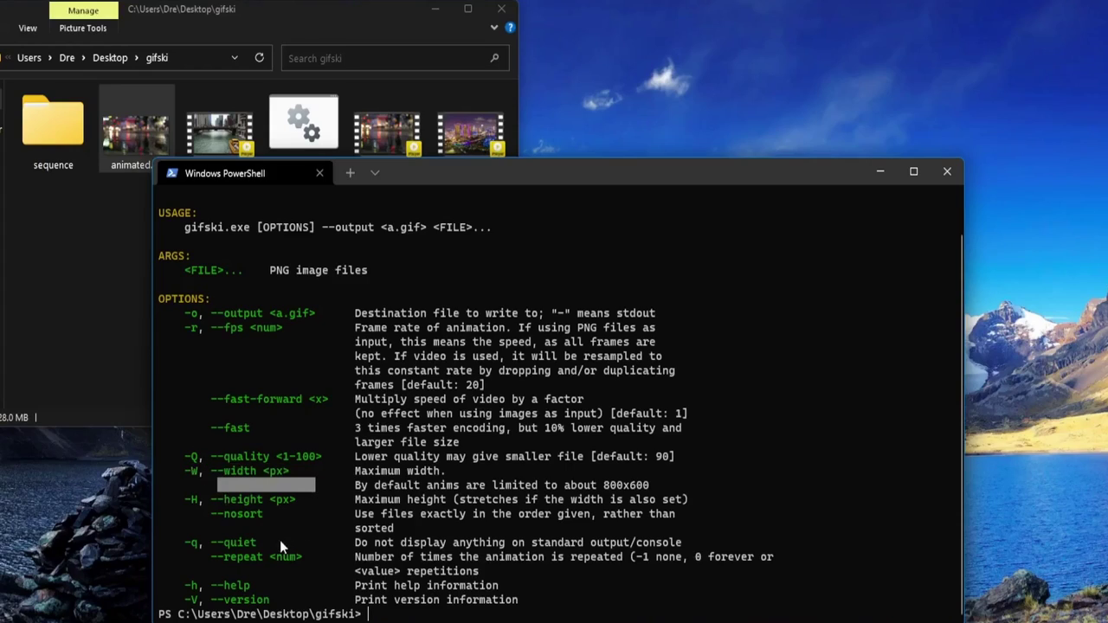
pyautogui.click(210, 566)
pyautogui.moveTo(206, 558); pyautogui.dragTo(341, 558)
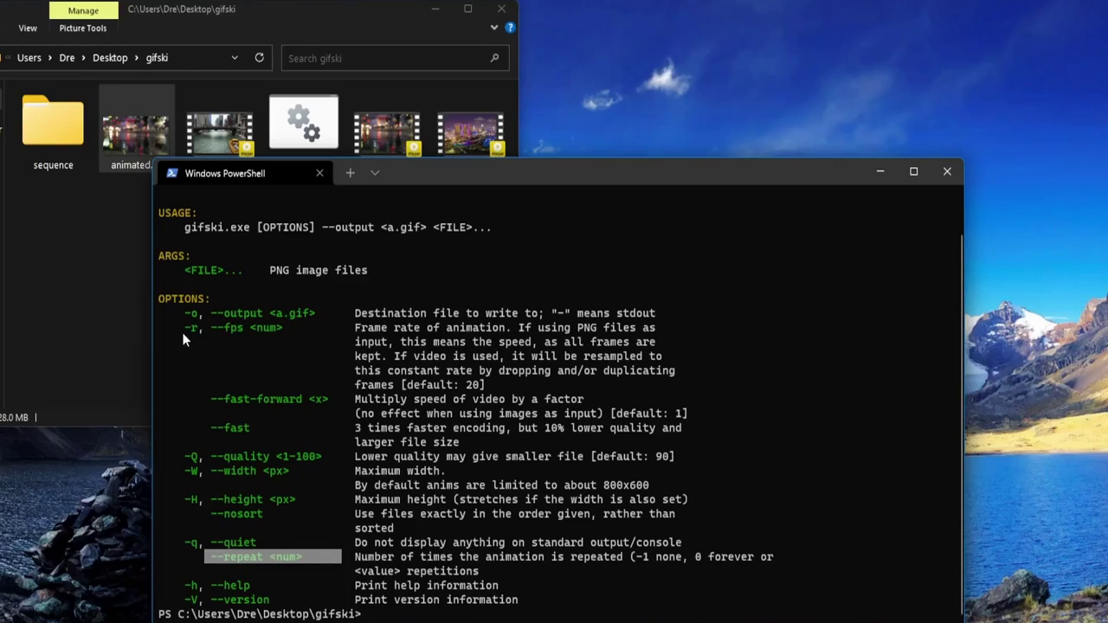
pyautogui.moveTo(180, 336); pyautogui.dragTo(318, 335)
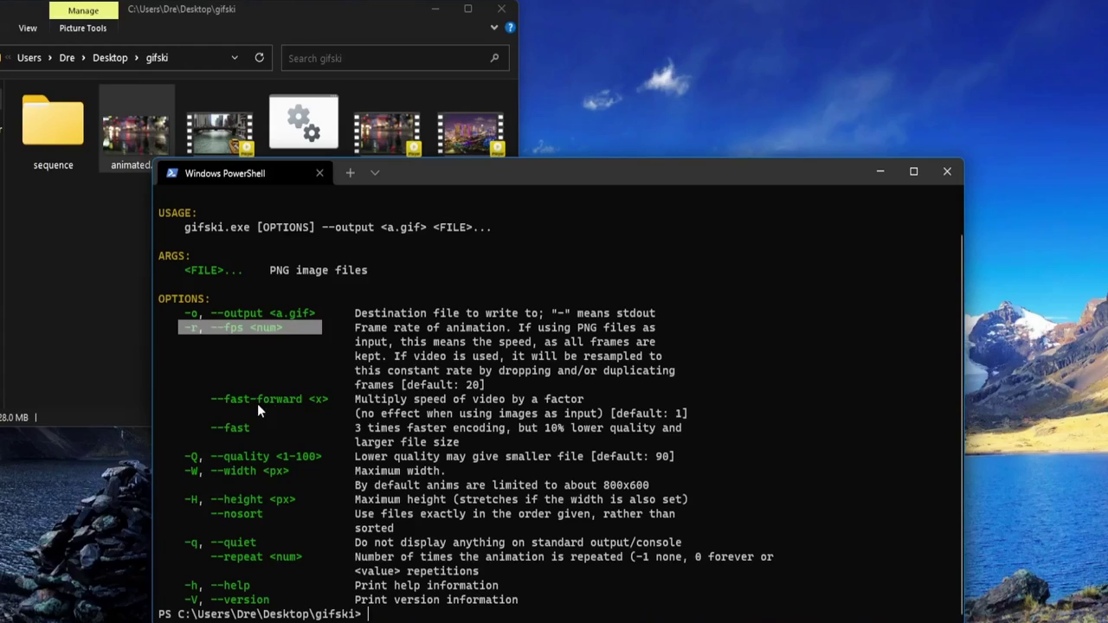
pyautogui.click(152, 301)
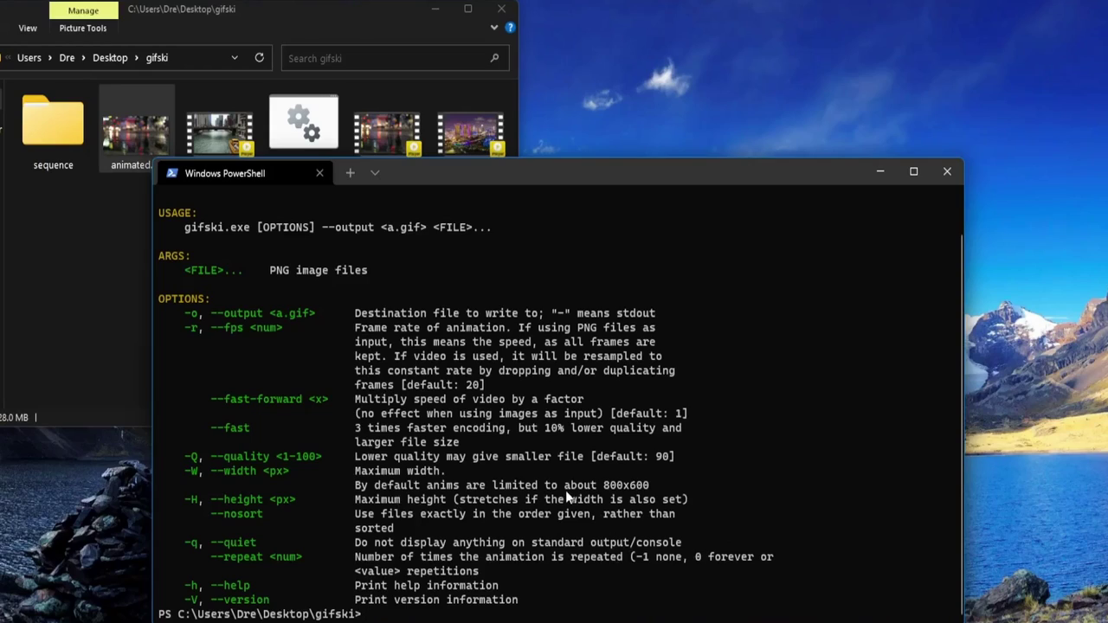
pyautogui.write('clear')
# Rerun gifski -o animated.gif sequence/frame*.png with --width 1280 inserted before the output option
pyautogui.press('Return')
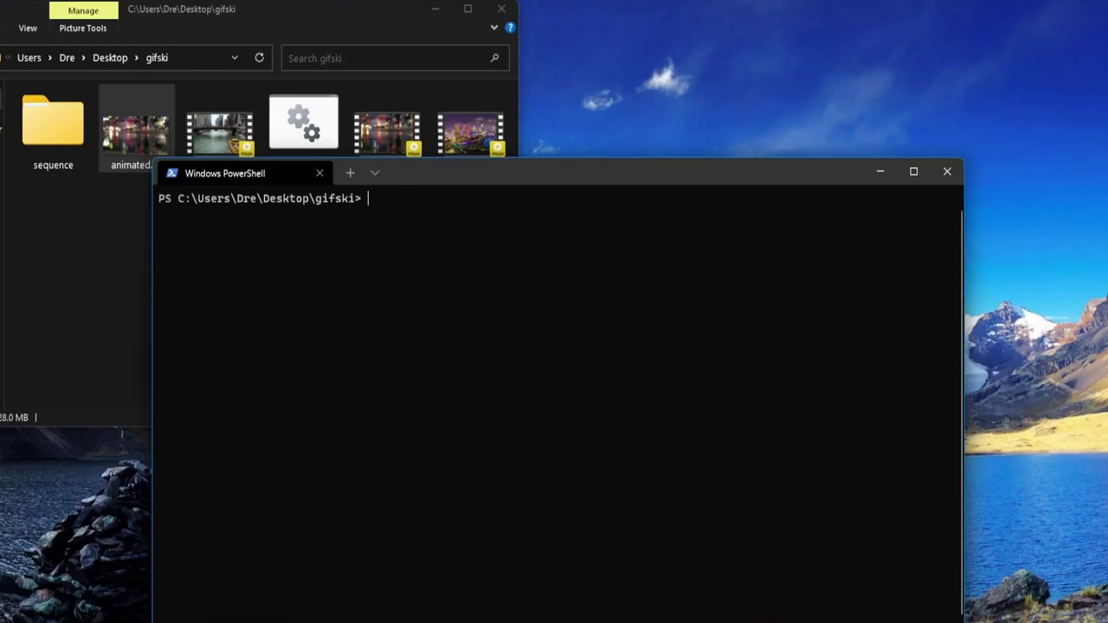
pyautogui.press('Up')
pyautogui.press('Up')
pyautogui.write('-o animated.gif sequence/frame*.png')
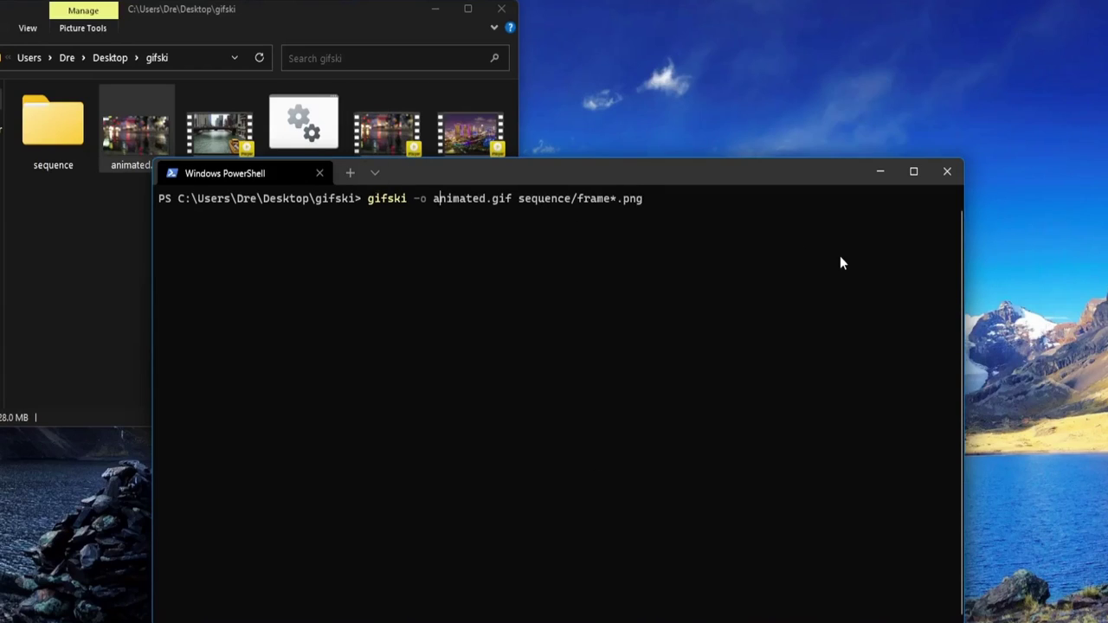
pyautogui.press('Left')
pyautogui.press('Left')
pyautogui.press('Left')
pyautogui.press('Left')
pyautogui.write('--')
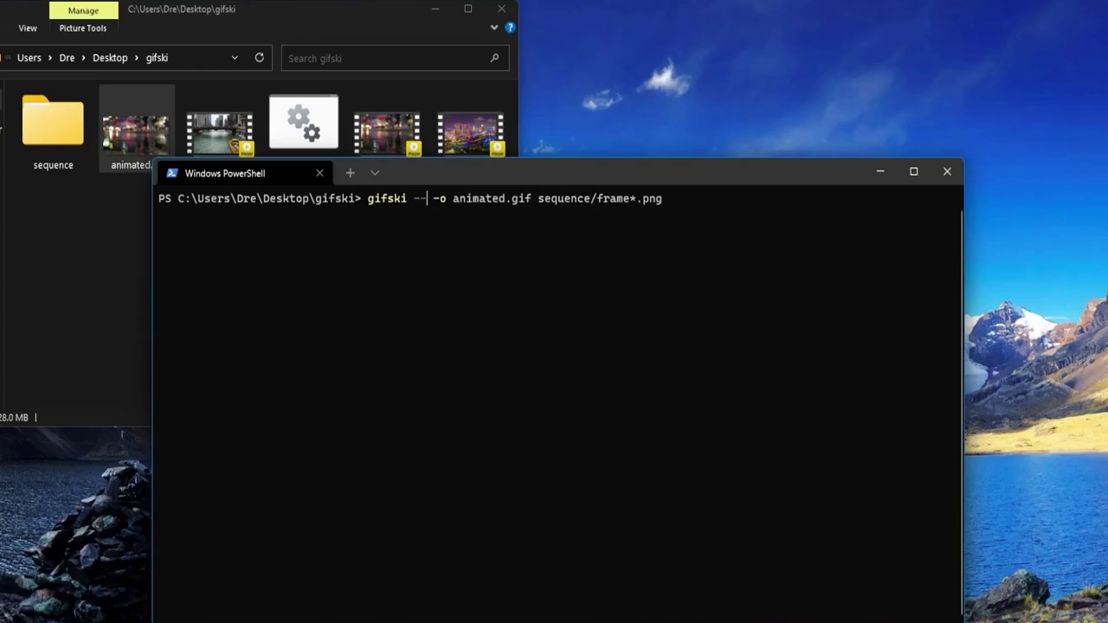
pyautogui.write('w')
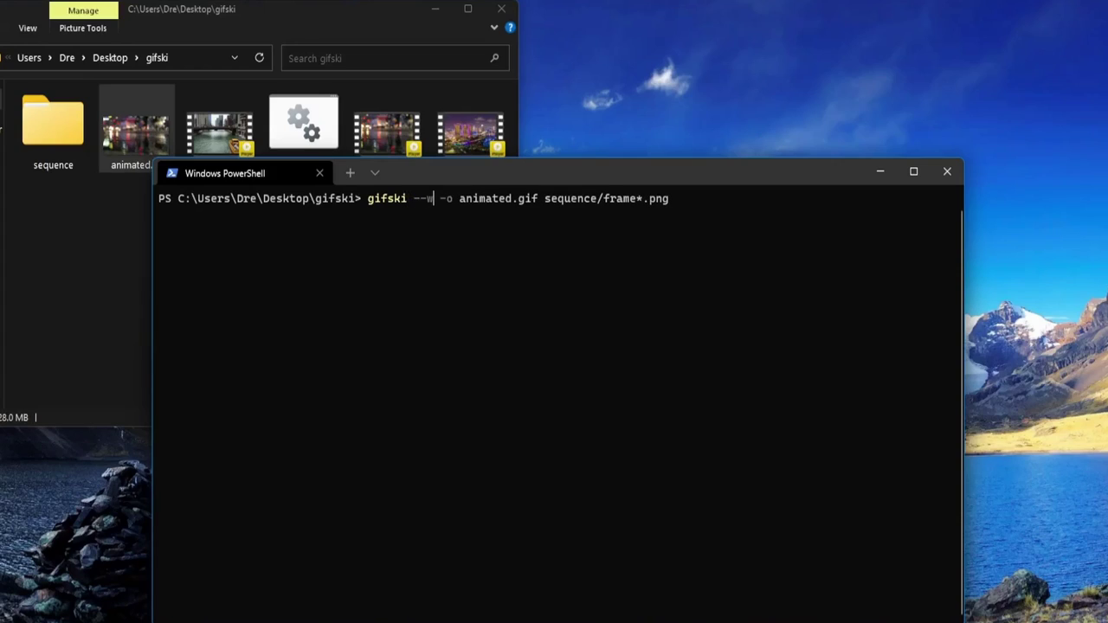
pyautogui.write('idth')
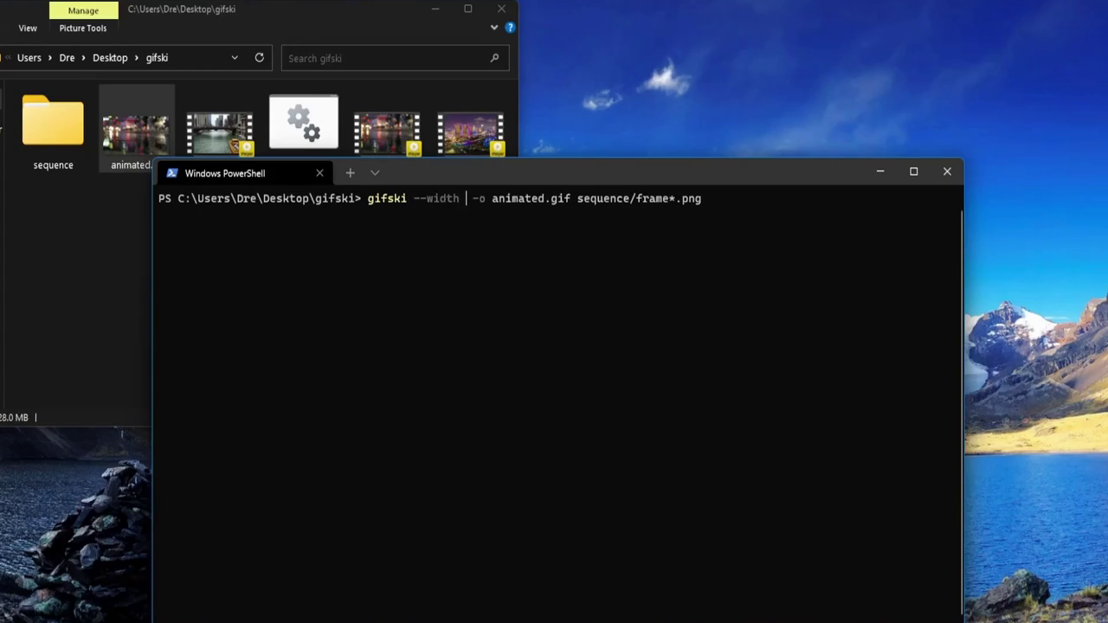
pyautogui.write(' 1280')
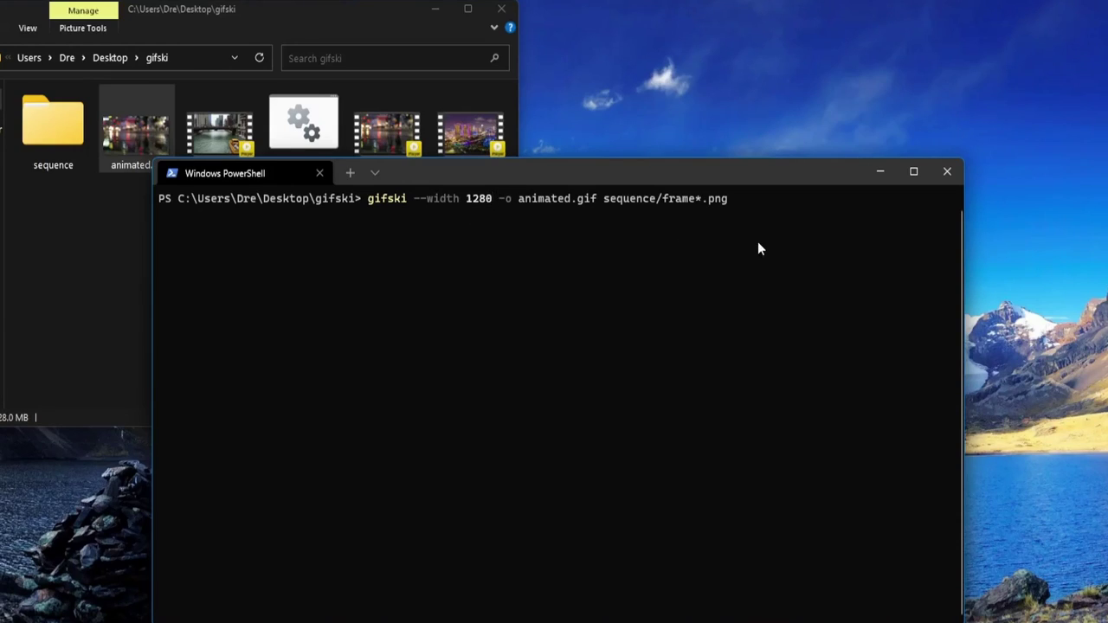
pyautogui.press('Return')
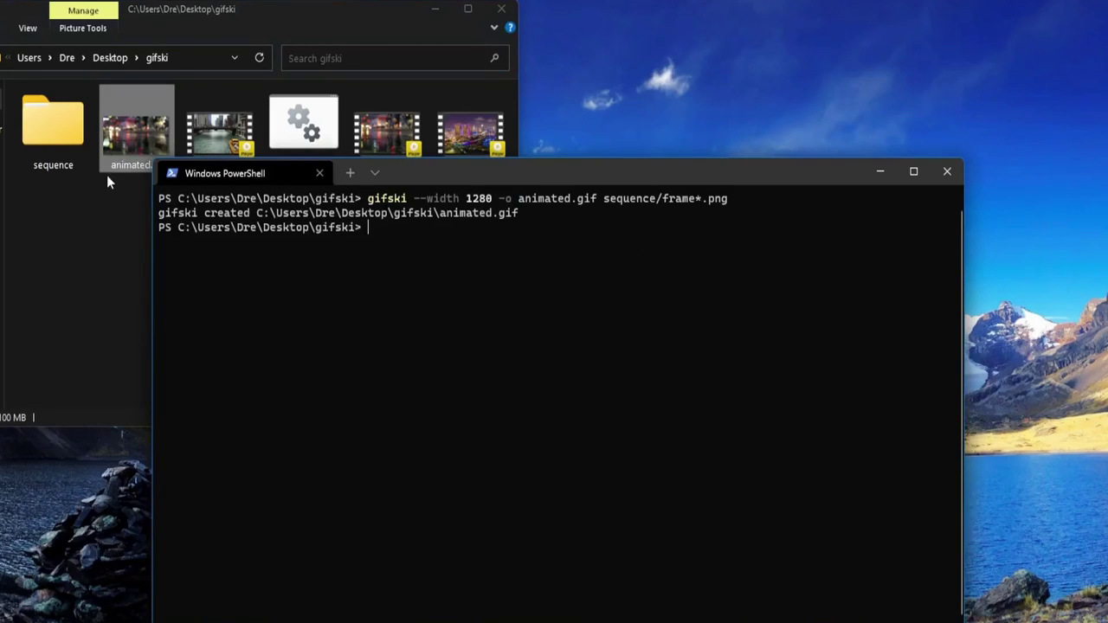
# View the regenerated raindrop animated.gif full screen in Photos, exit full screen, and close Photos
pyautogui.click(124, 135)
pyautogui.doubleClick(124, 136)
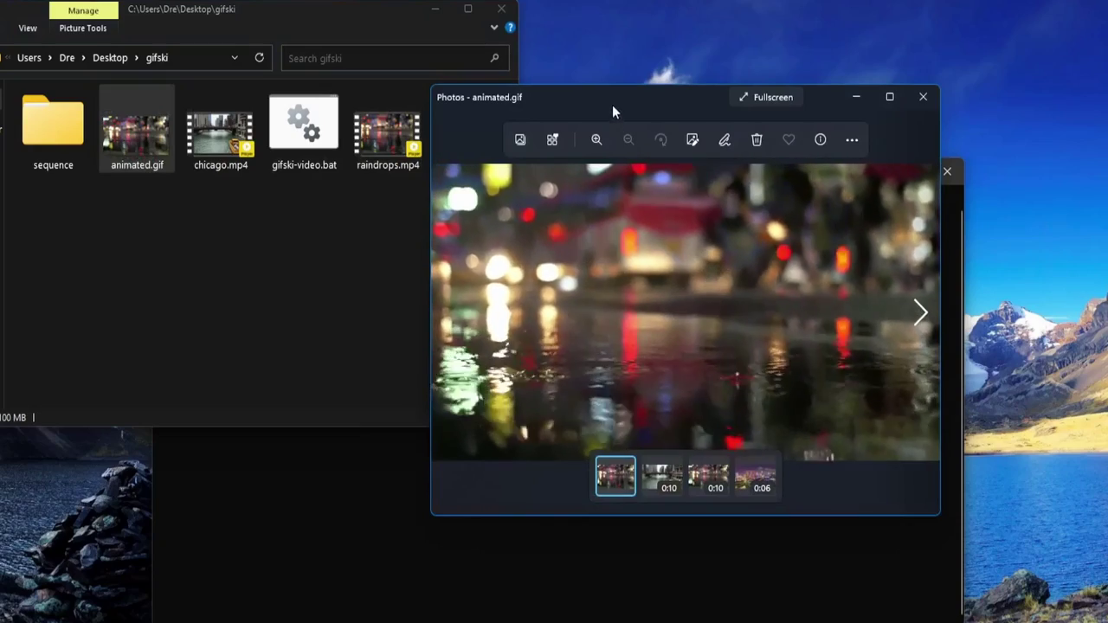
pyautogui.moveTo(613, 99); pyautogui.dragTo(492, 128)
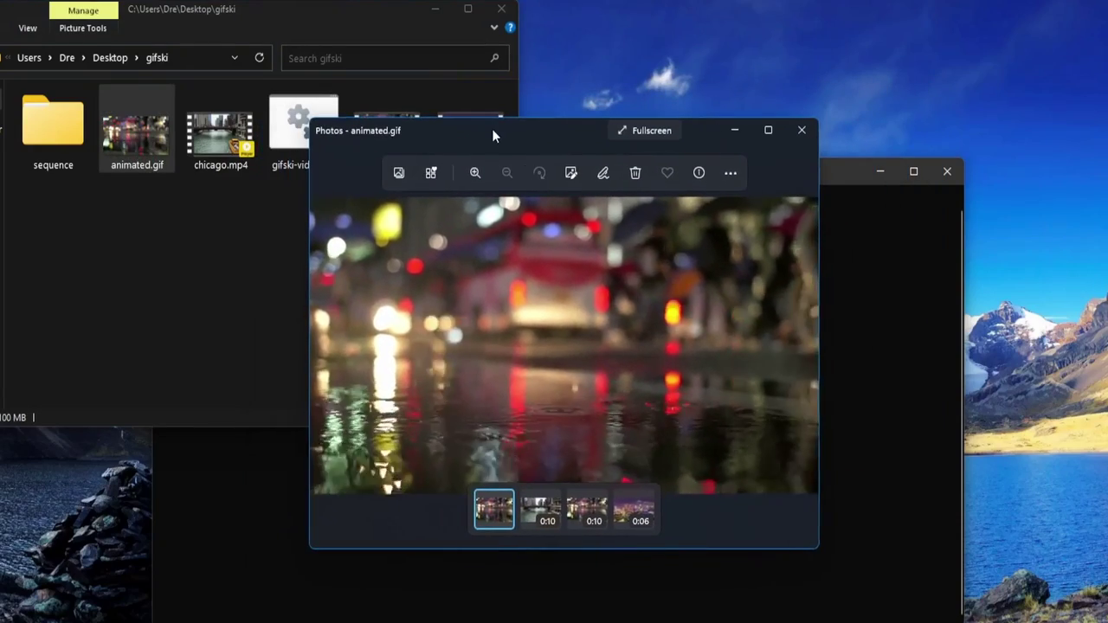
pyautogui.click(642, 130)
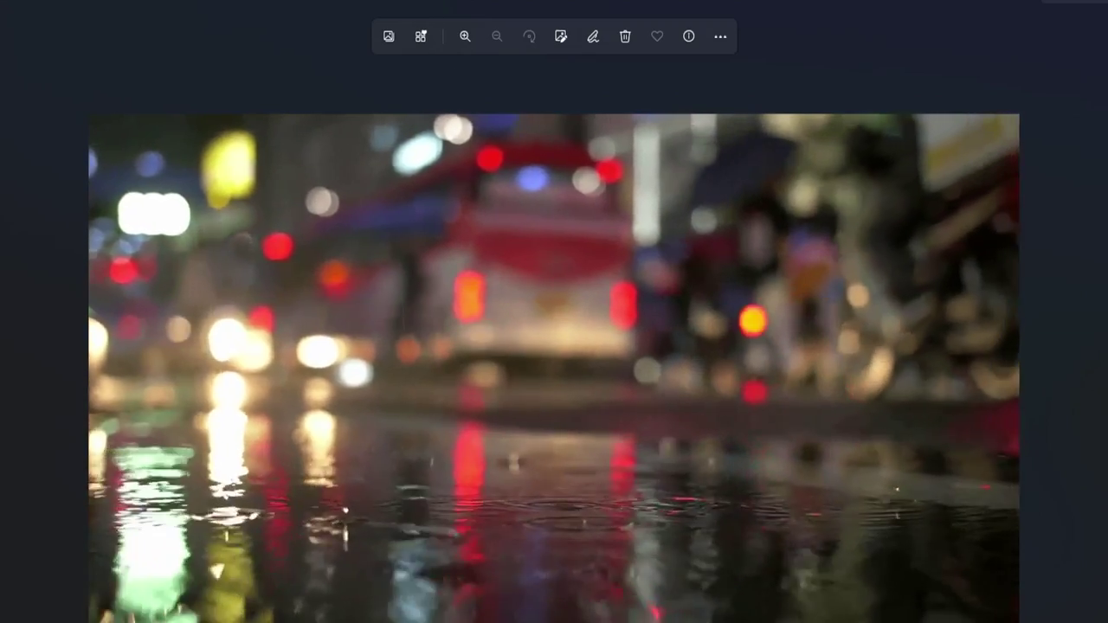
pyautogui.press('Escape')
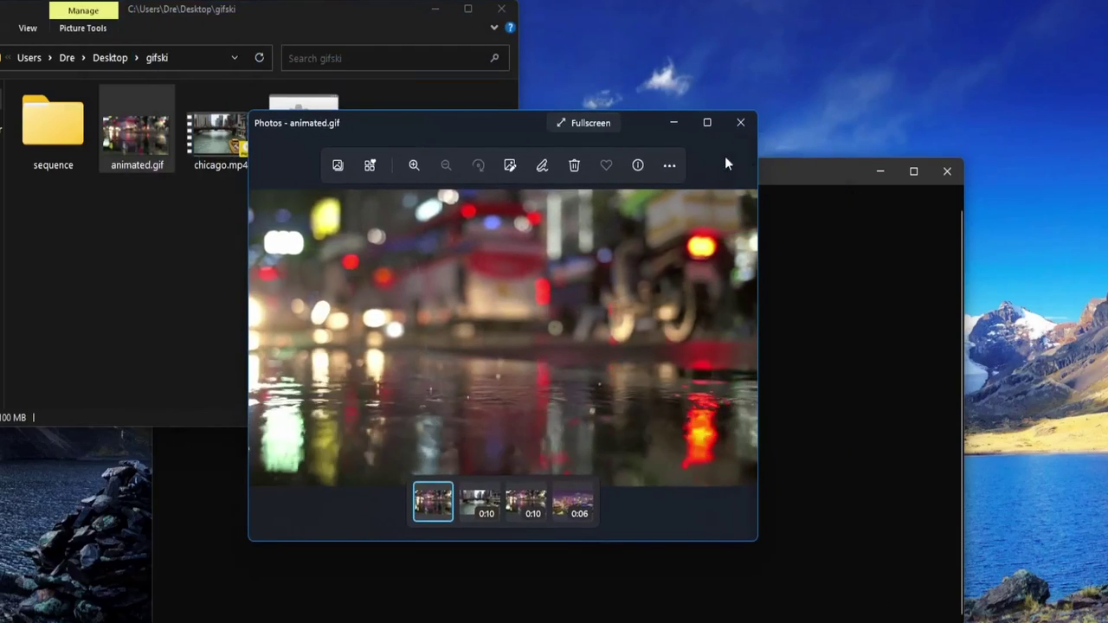
pyautogui.click(739, 125)
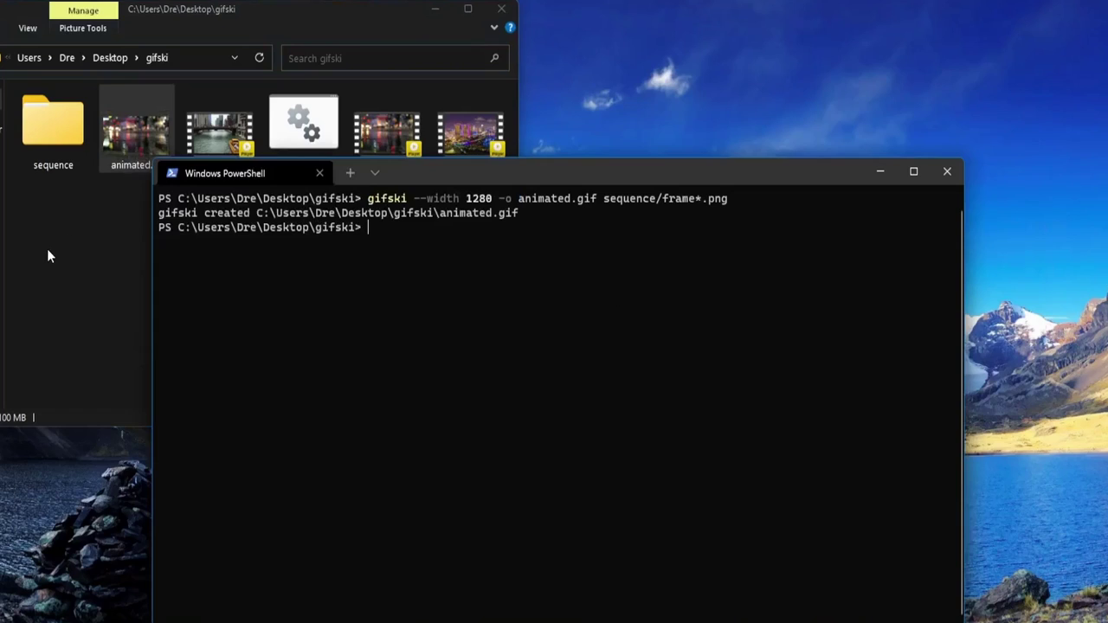
# Delete all the old raindrop frame images from the sequence folder
pyautogui.click(47, 256)
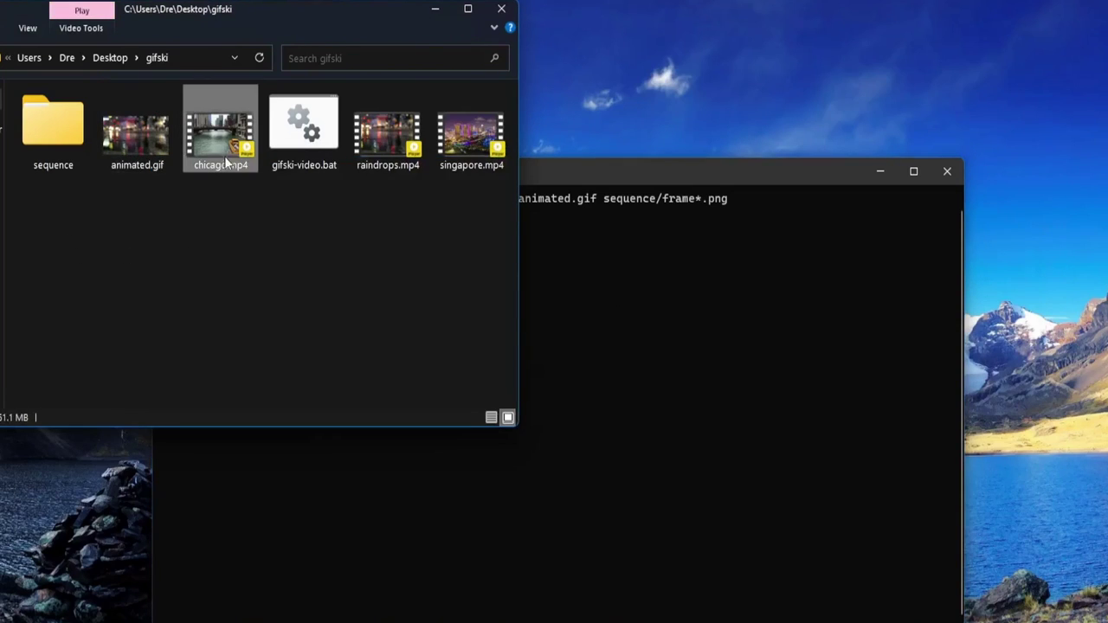
pyautogui.doubleClick(61, 130)
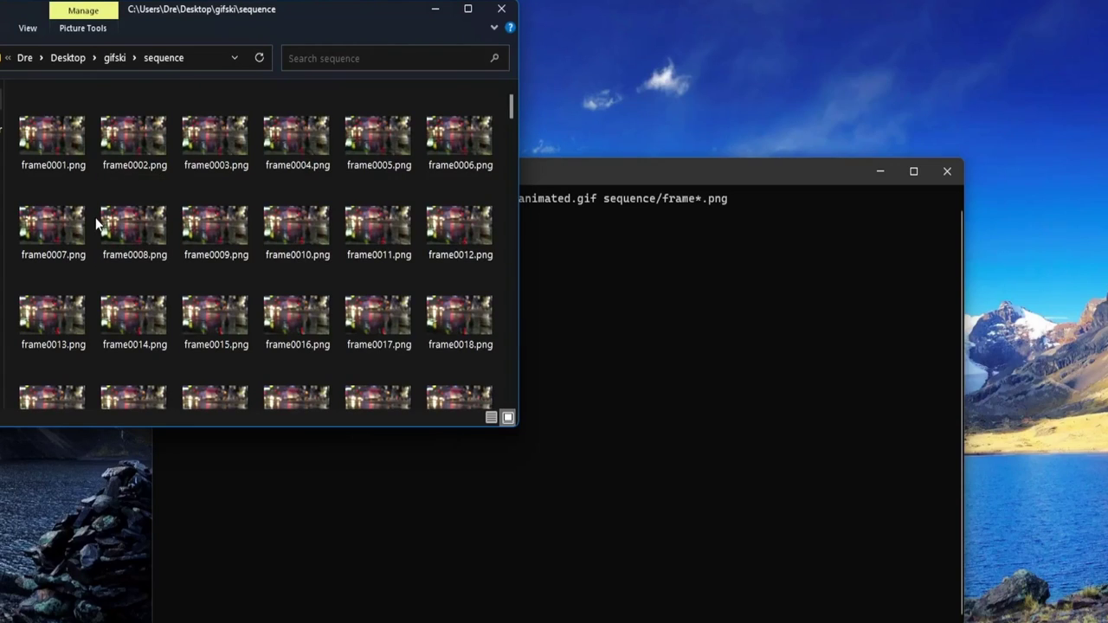
pyautogui.hotkey('ctrl', 'a')
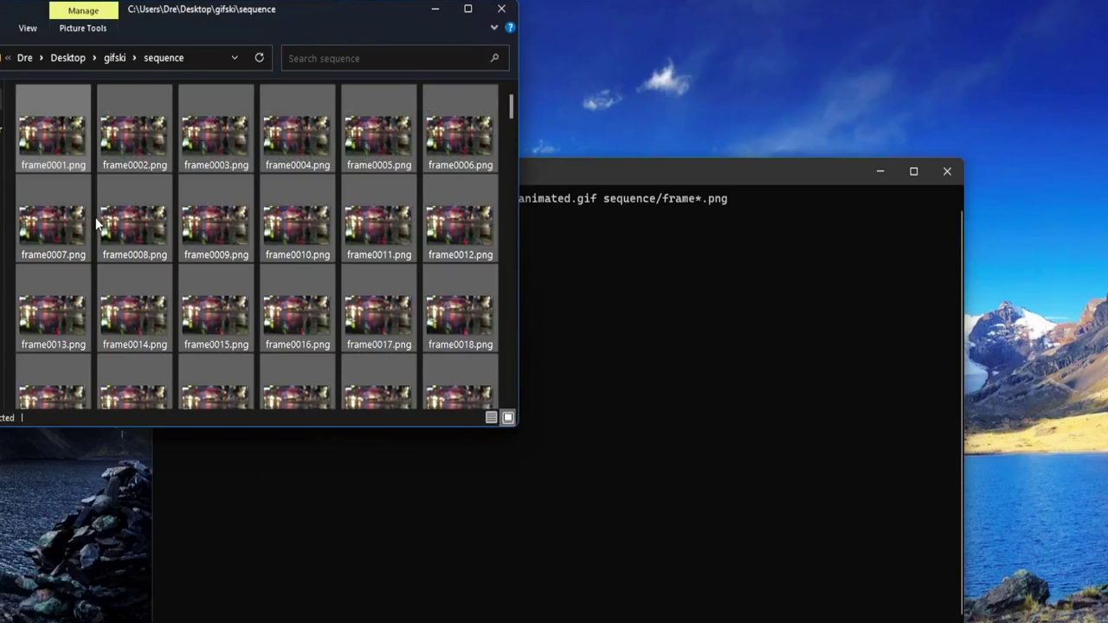
pyautogui.press('Delete')
pyautogui.click(113, 58)
# Rerun the ffmpeg extraction on chicago.mp4 instead of raindrops and watch frames fill the sequence folder
pyautogui.click(624, 292)
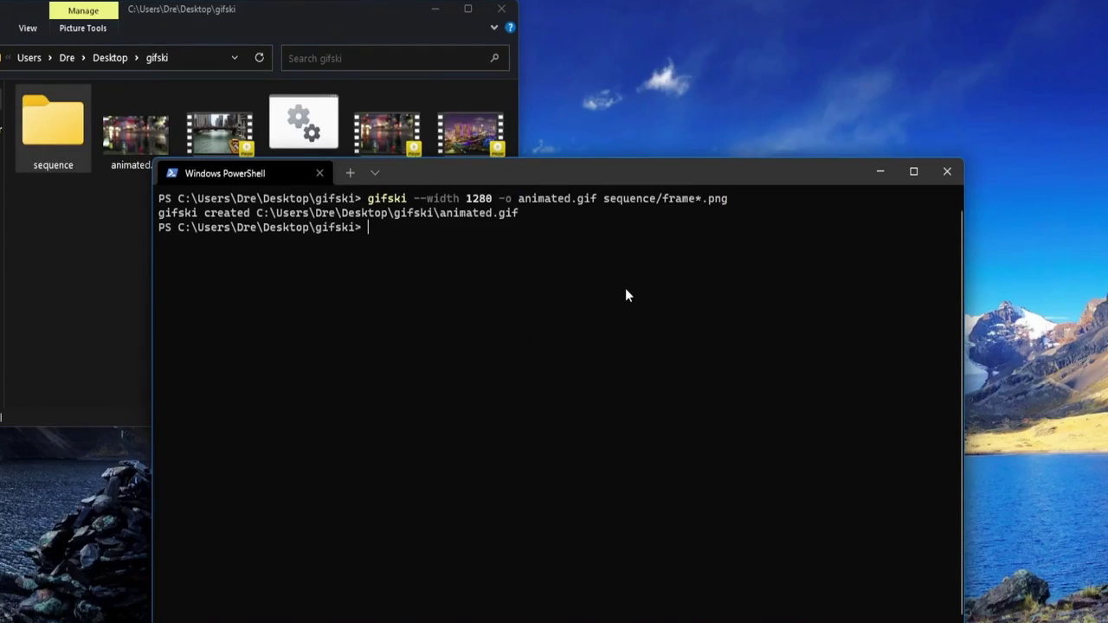
pyautogui.press('Up')
pyautogui.press('Up')
pyautogui.press('Up')
pyautogui.press('Up')
pyautogui.press('Up')
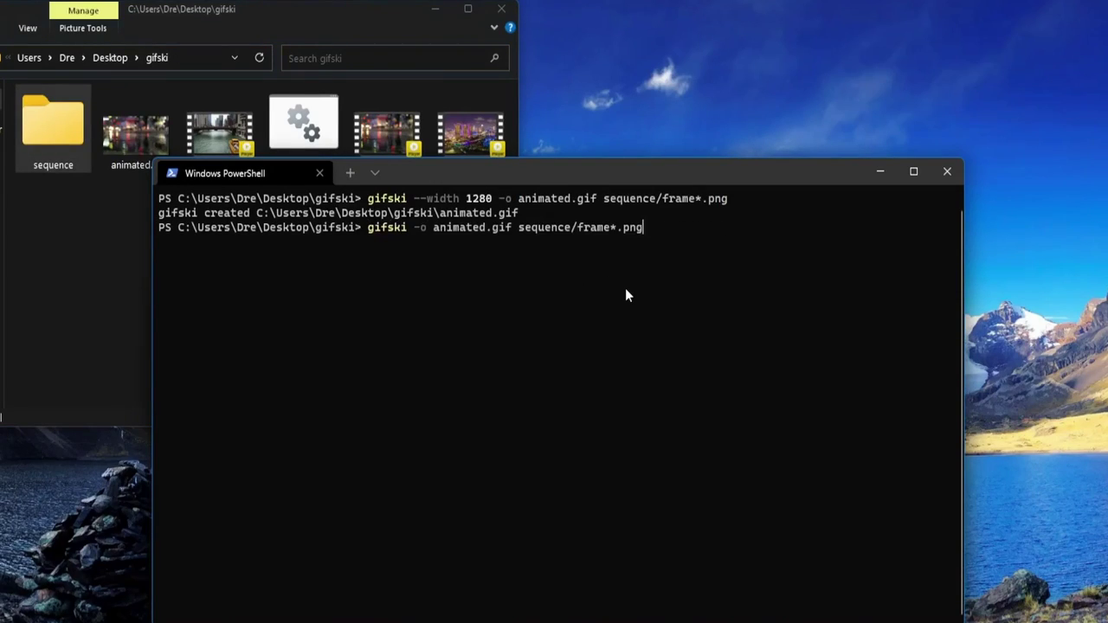
pyautogui.hotkey('ctrl', 'Left')
pyautogui.hotkey('ctrl', 'Left')
pyautogui.hotkey('ctrl', 'Left')
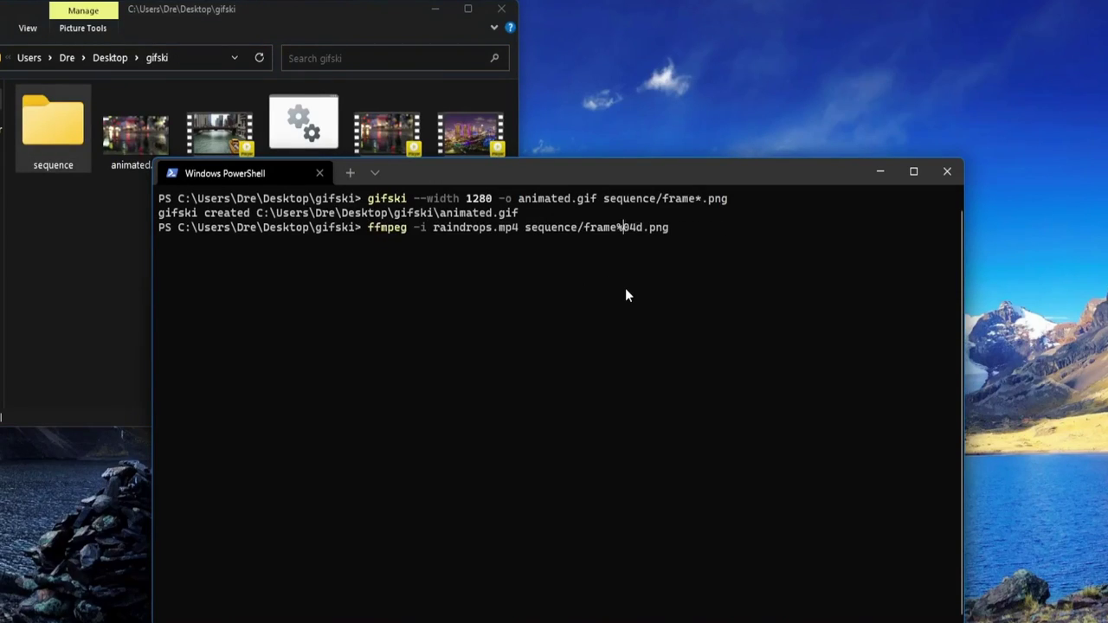
pyautogui.press('BackSpace')
pyautogui.press('BackSpace')
pyautogui.press('BackSpace')
pyautogui.press('BackSpace')
pyautogui.press('BackSpace')
pyautogui.press('BackSpace')
pyautogui.press('BackSpace')
pyautogui.press('BackSpace')
pyautogui.press('BackSpace')
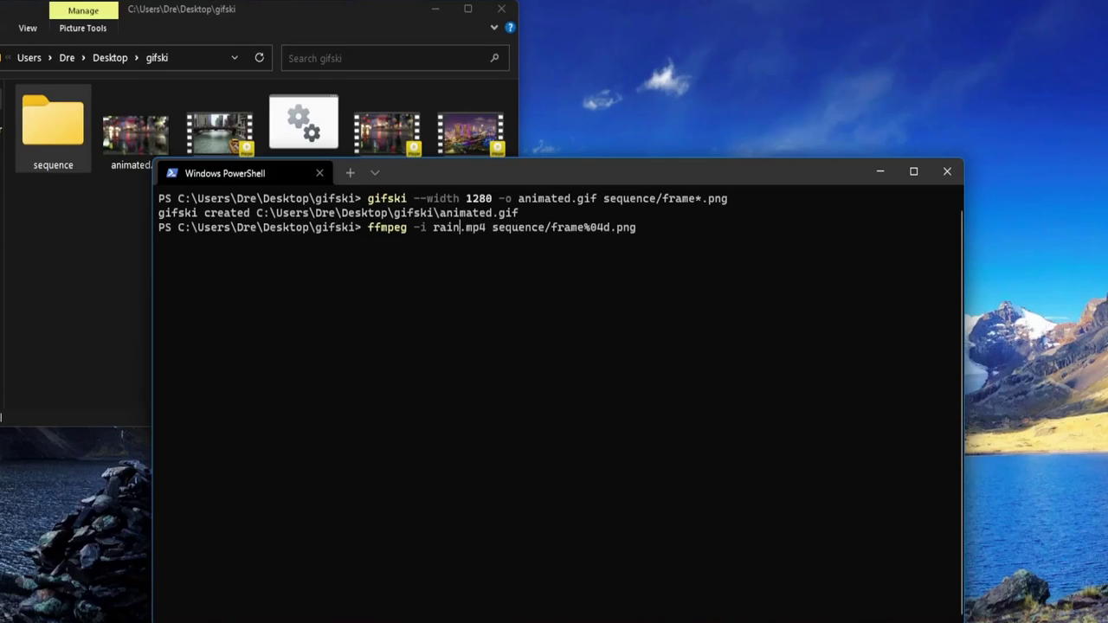
pyautogui.write('chicago')
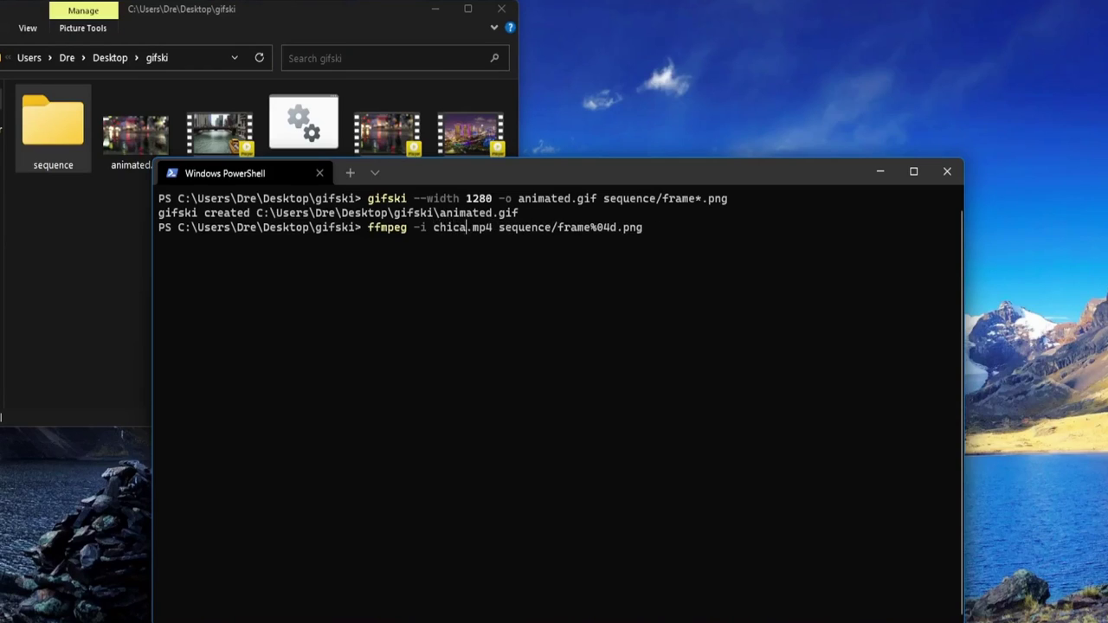
pyautogui.press('Return')
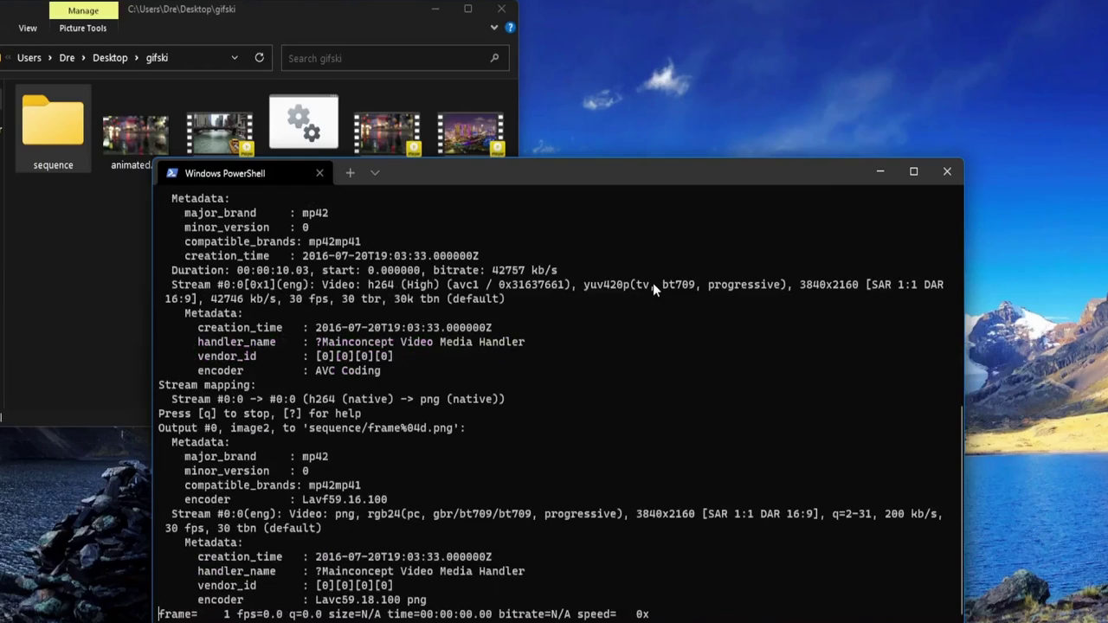
pyautogui.click(85, 124)
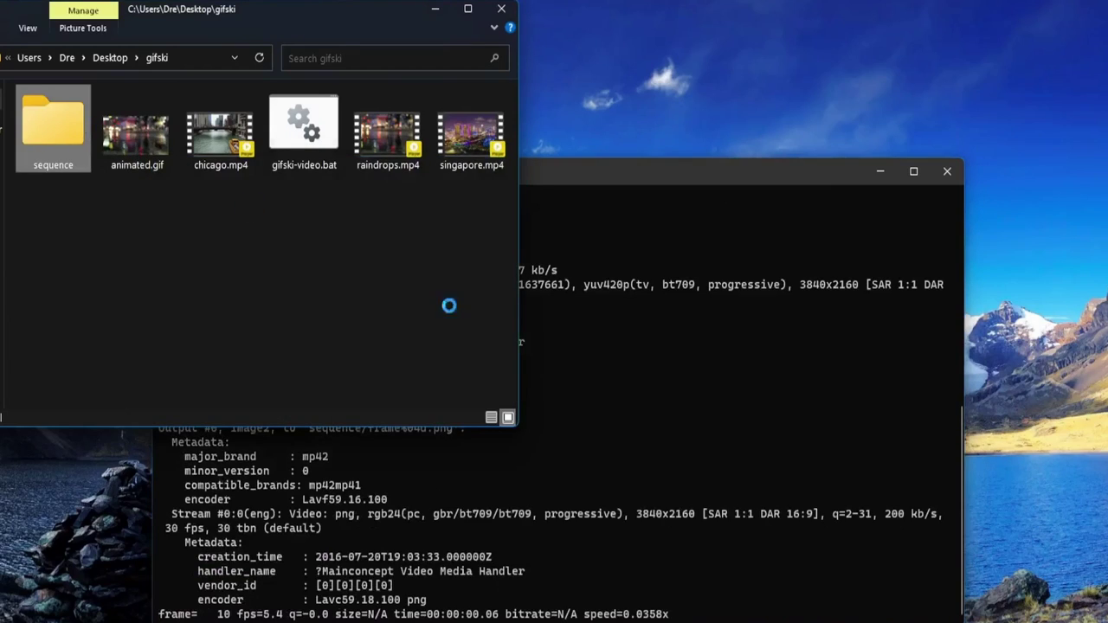
pyautogui.press('Return')
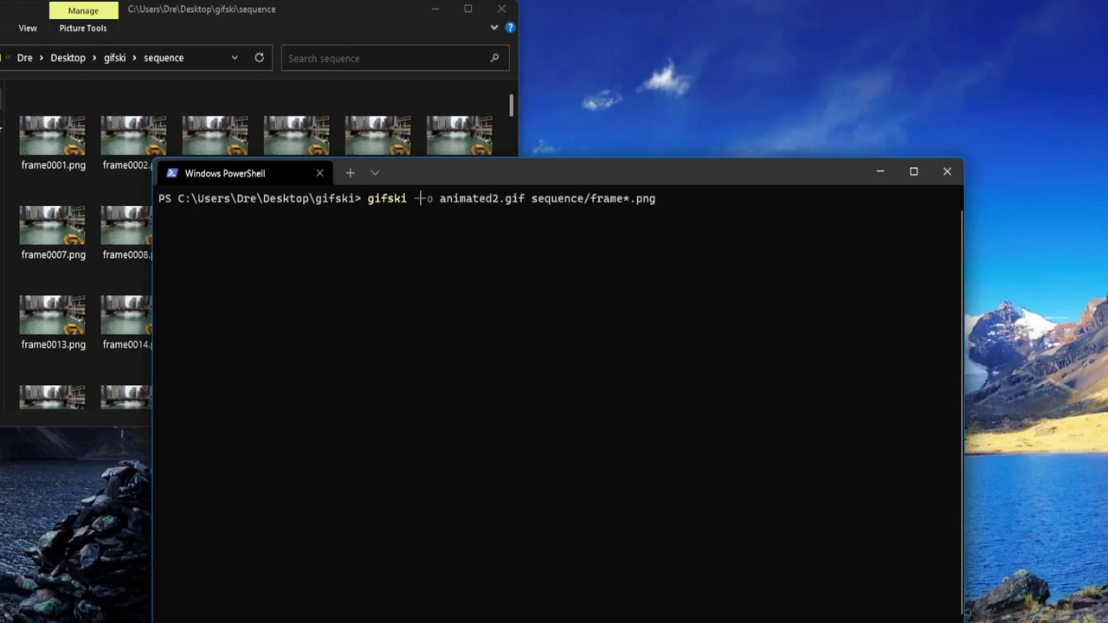
# Add --quality 100, --fps 50 and --repeat 1 to the gifski command for animated2.gif
pyautogui.write('--quality ')
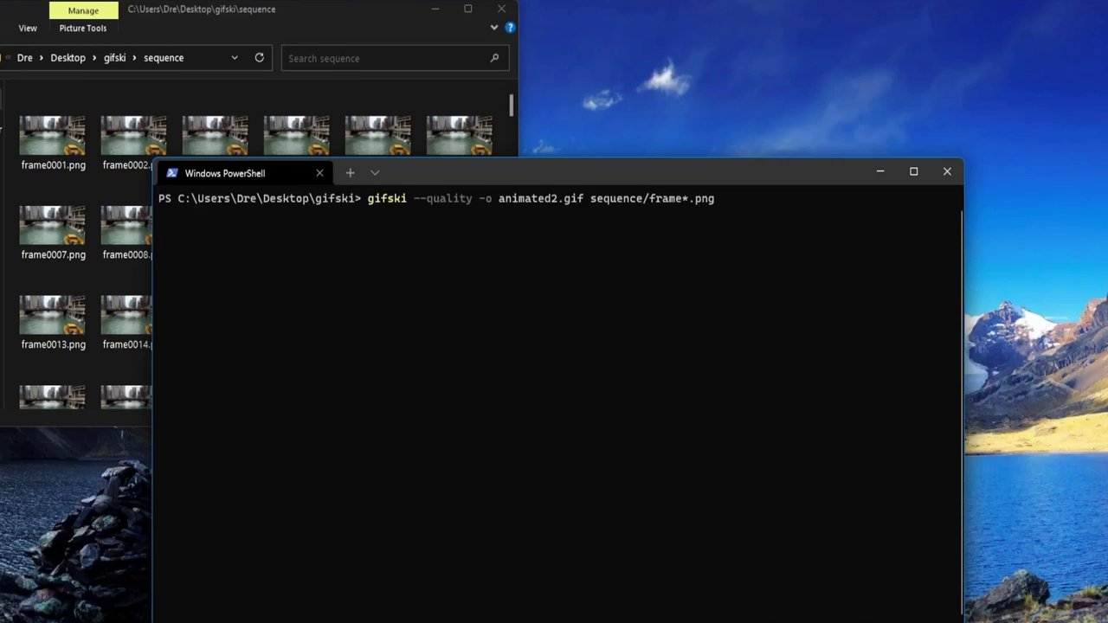
pyautogui.write('100')
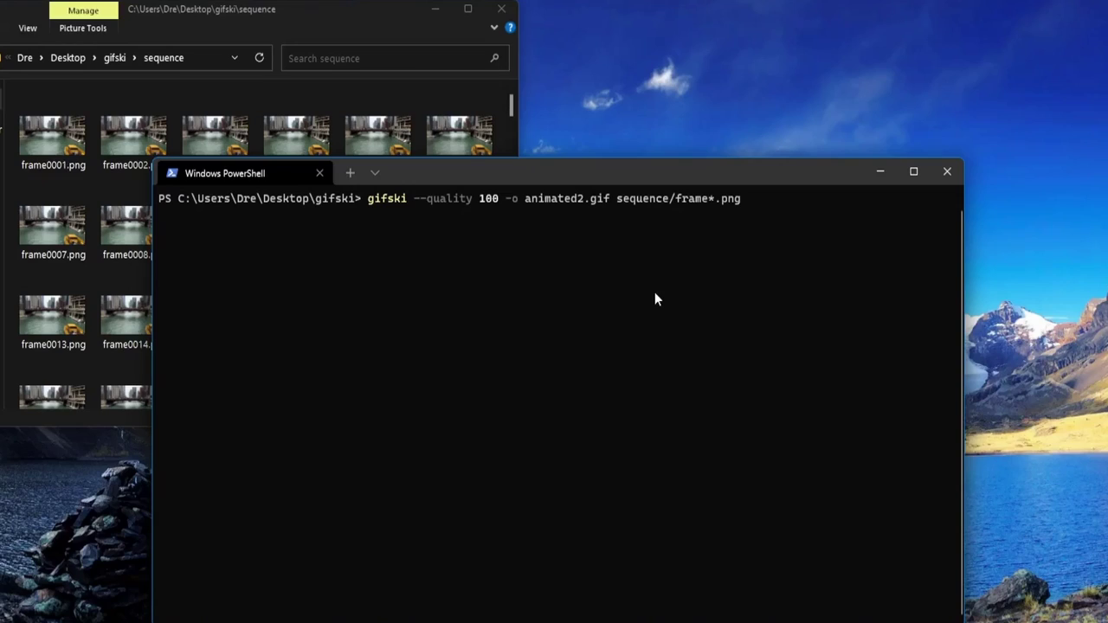
pyautogui.write('--fps')
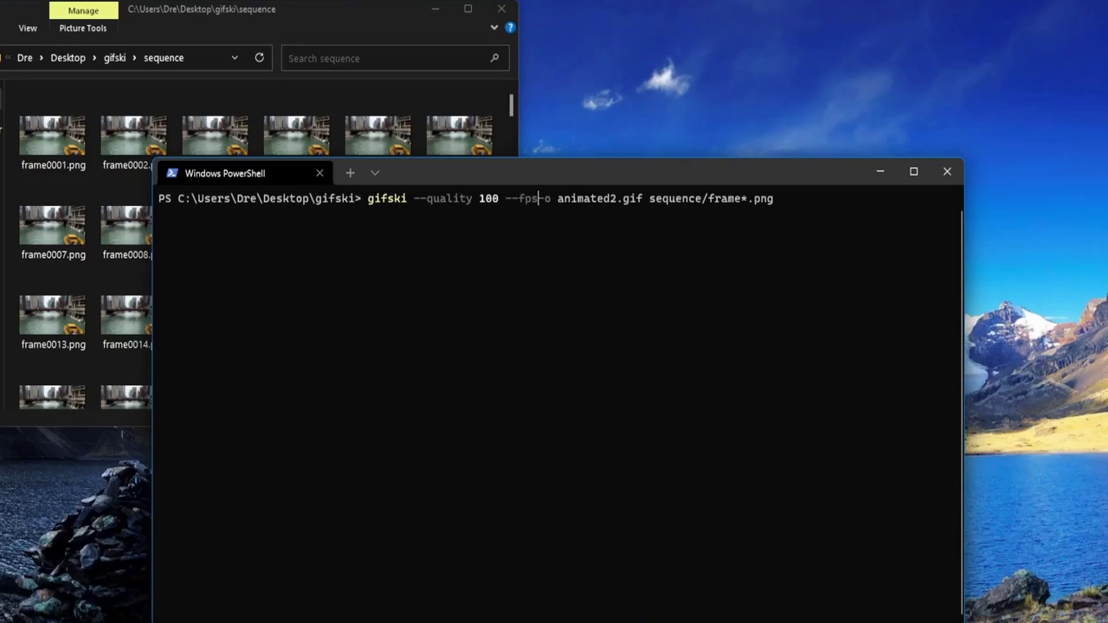
pyautogui.write(' 50 ')
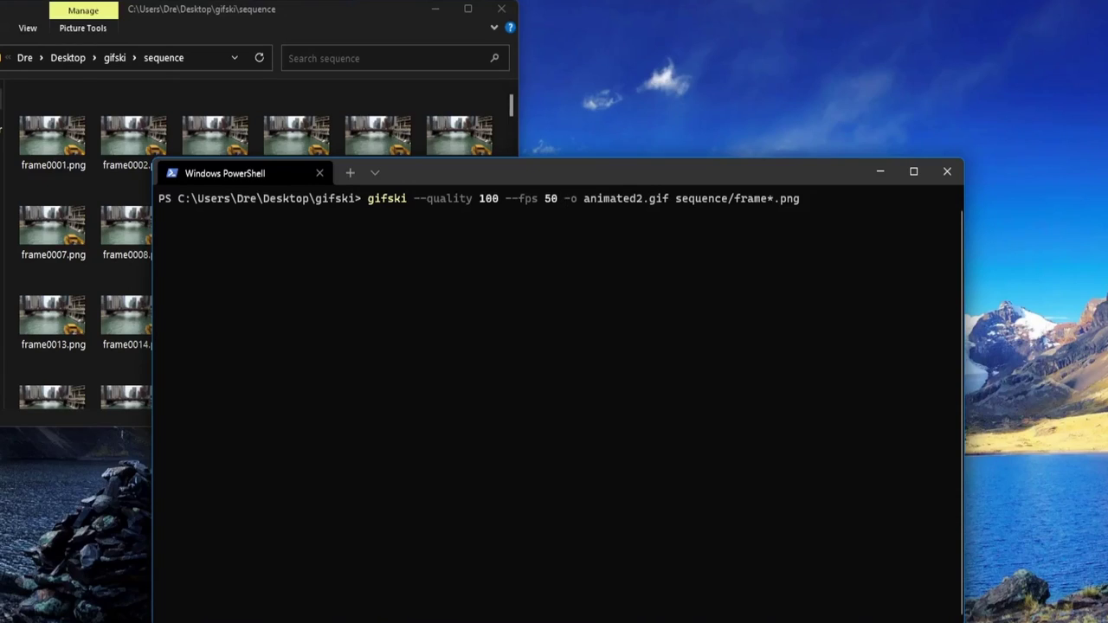
pyautogui.write('--repeat')
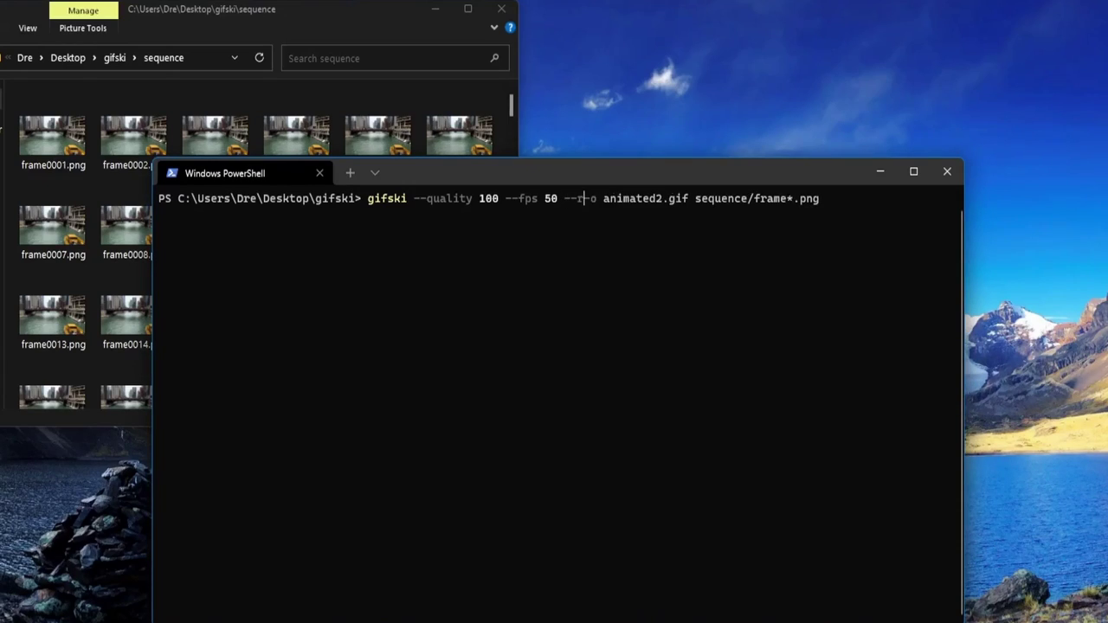
pyautogui.write(' 1')
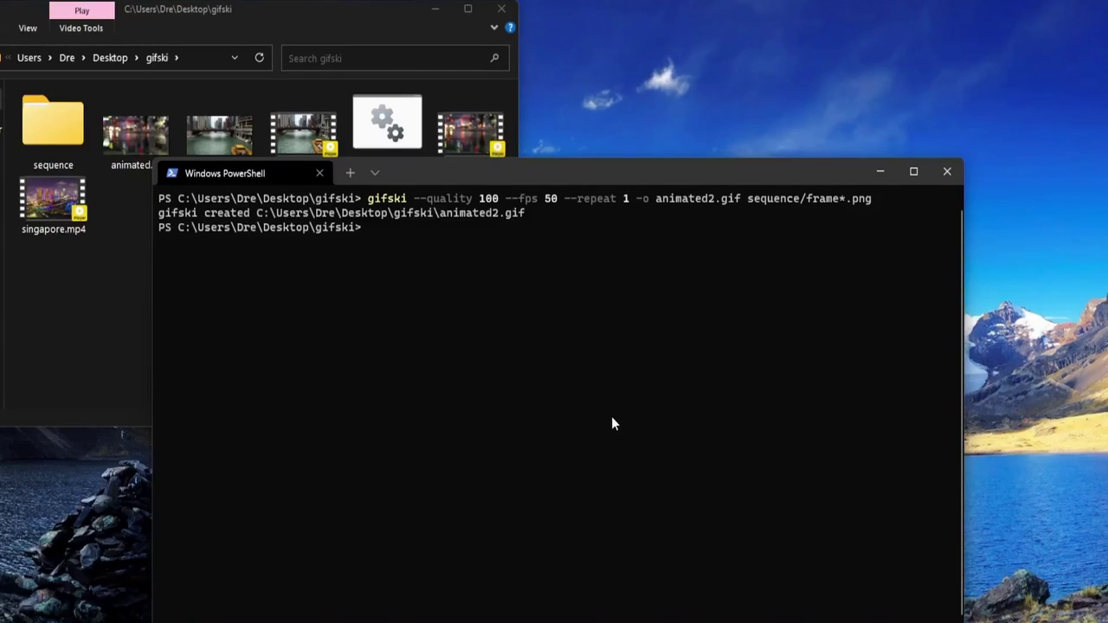
# Open animated2.gif in Photos, view it full screen, then close the viewer
pyautogui.click(98, 277)
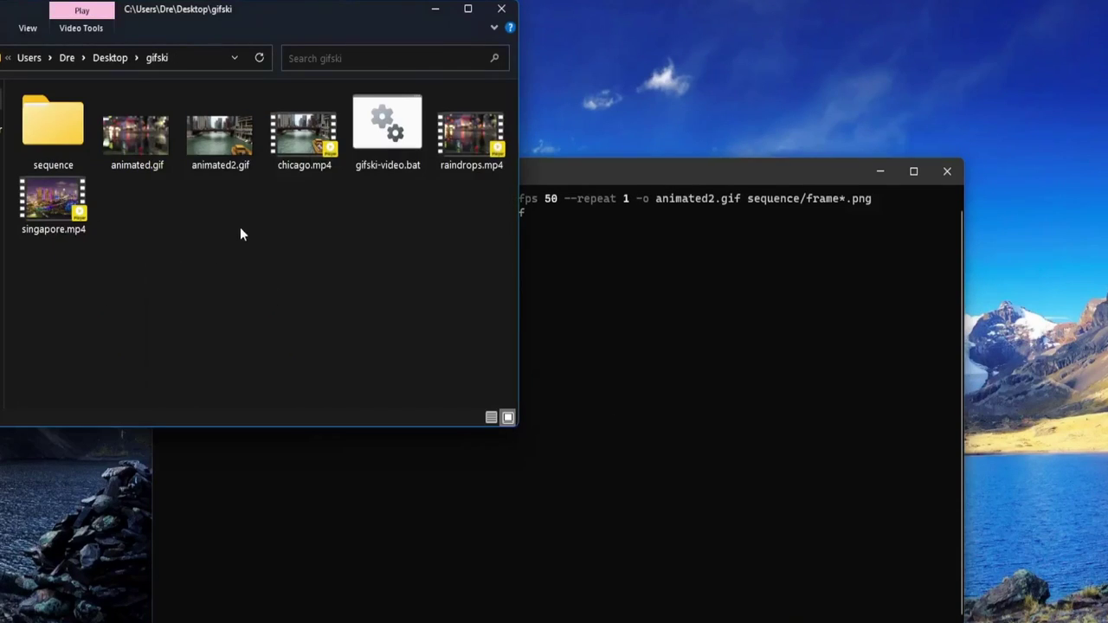
pyautogui.click(218, 168)
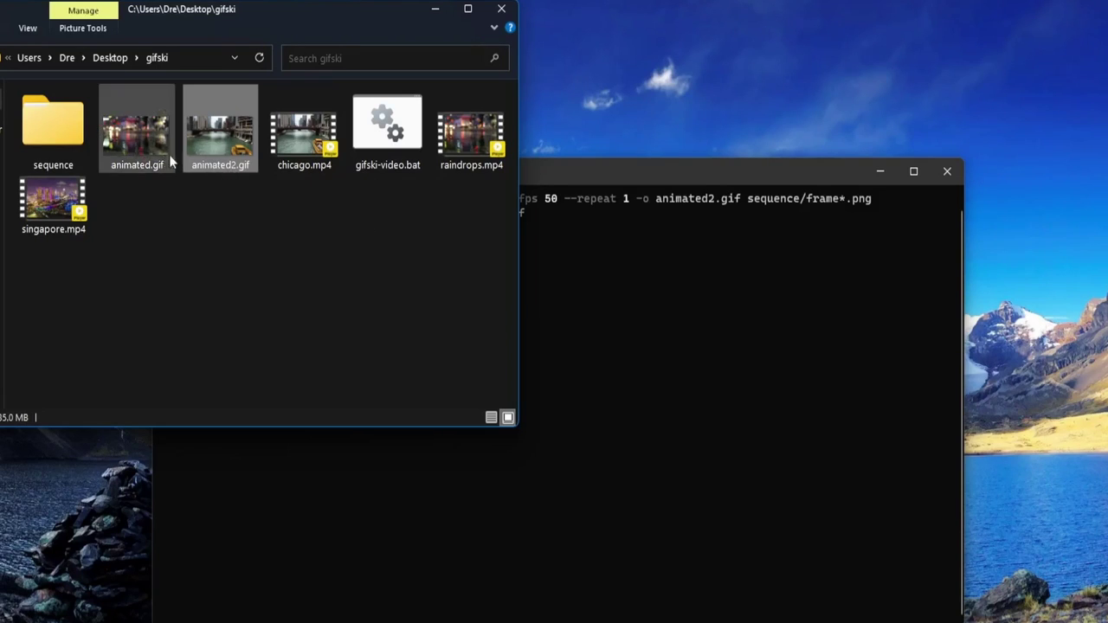
pyautogui.doubleClick(221, 161)
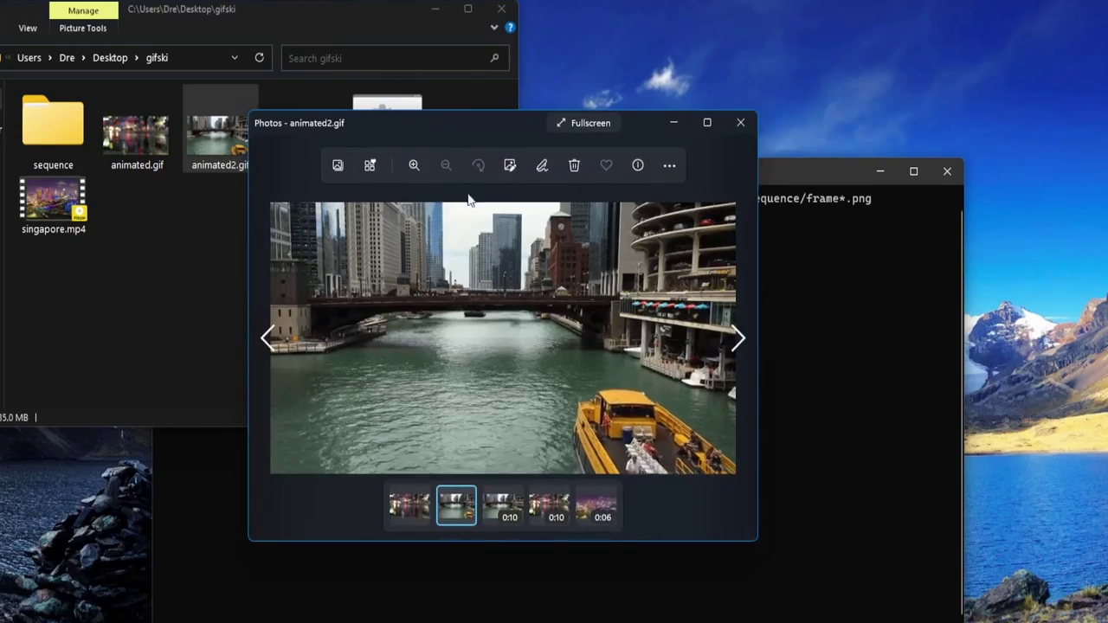
pyautogui.doubleClick(480, 123)
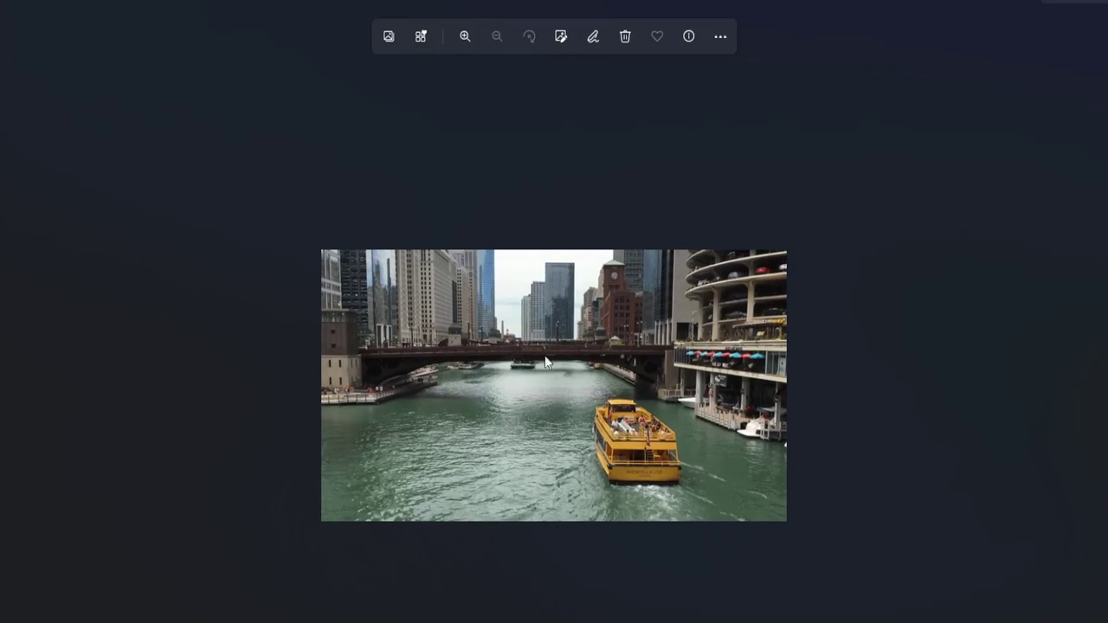
pyautogui.press('Escape')
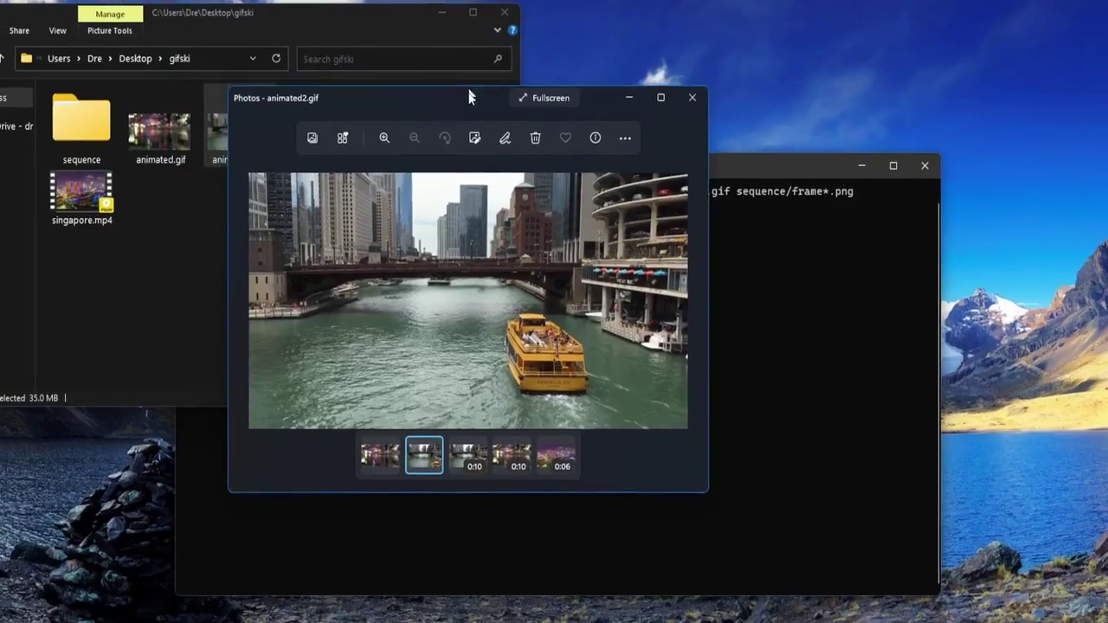
pyautogui.hotkey('alt', 'F4')
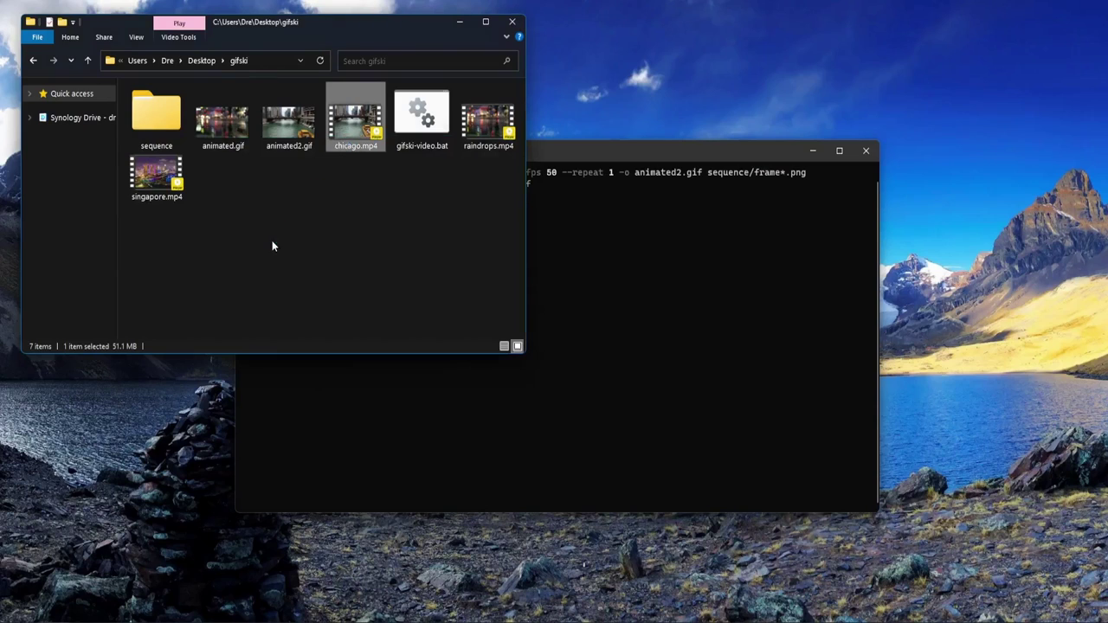
# Play chicago.mp4 and reopen animated2.gif beside it to compare playback
pyautogui.press('Return')
pyautogui.click(279, 143)
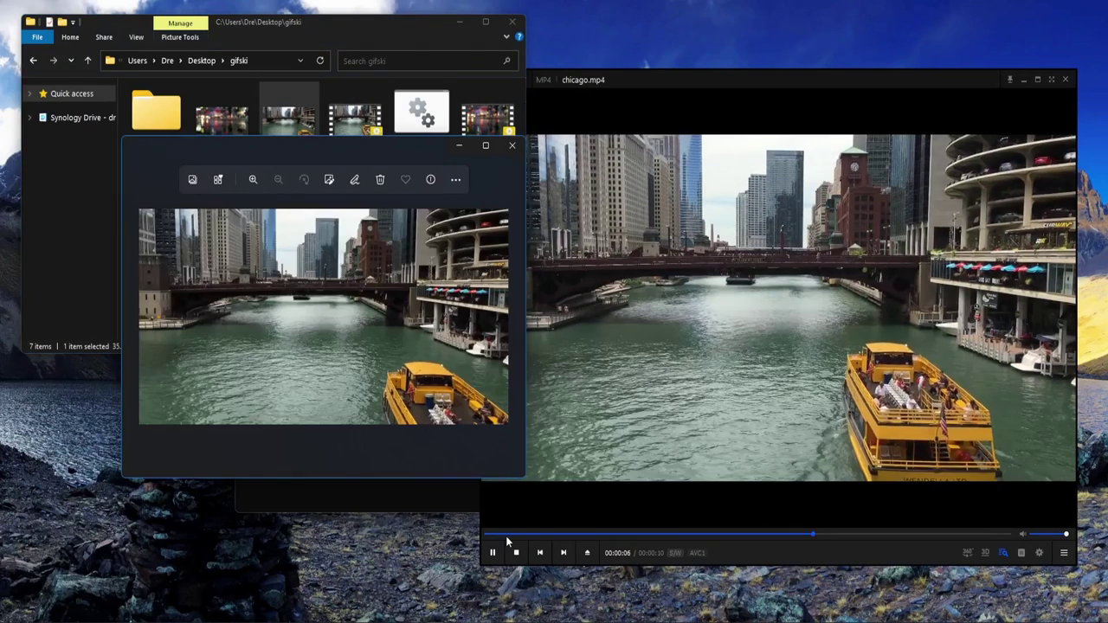
pyautogui.click(505, 535)
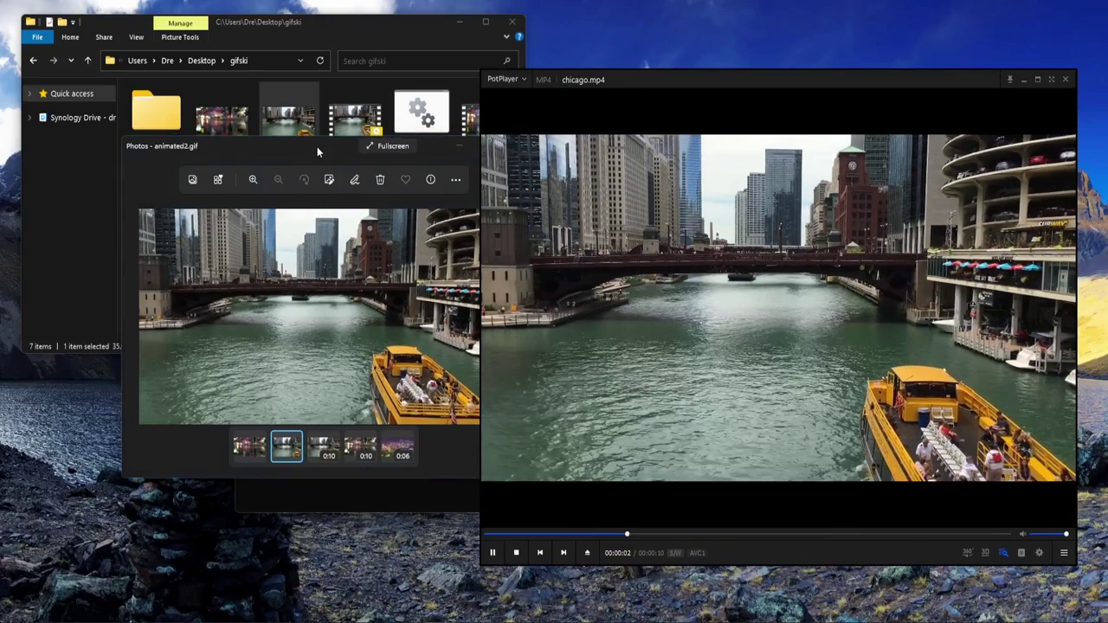
pyautogui.moveTo(317, 146); pyautogui.dragTo(247, 144)
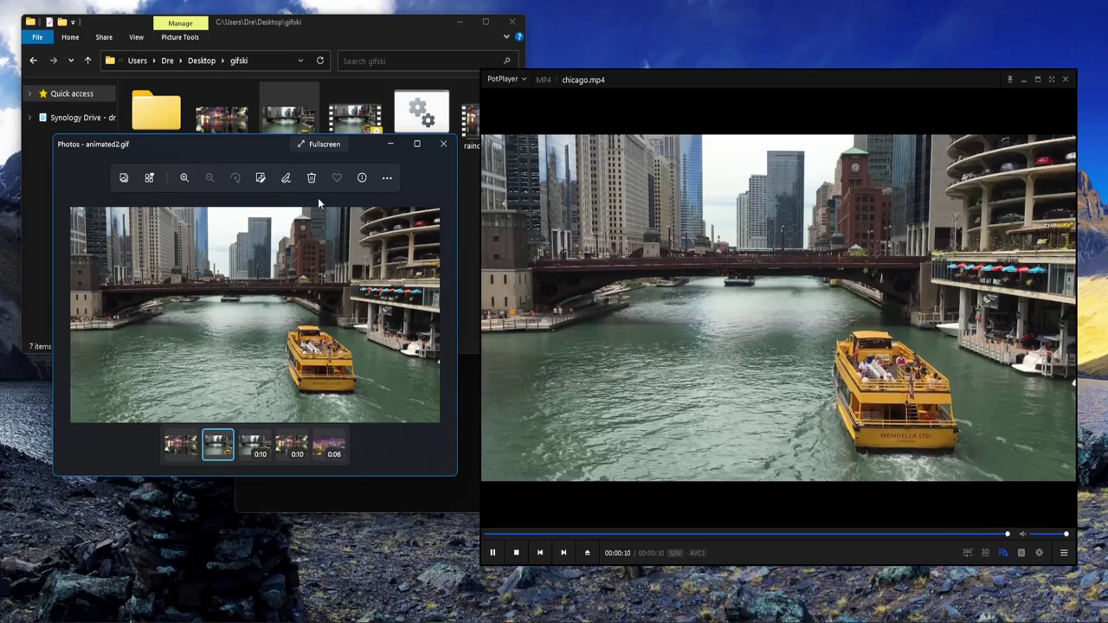
pyautogui.click(443, 145)
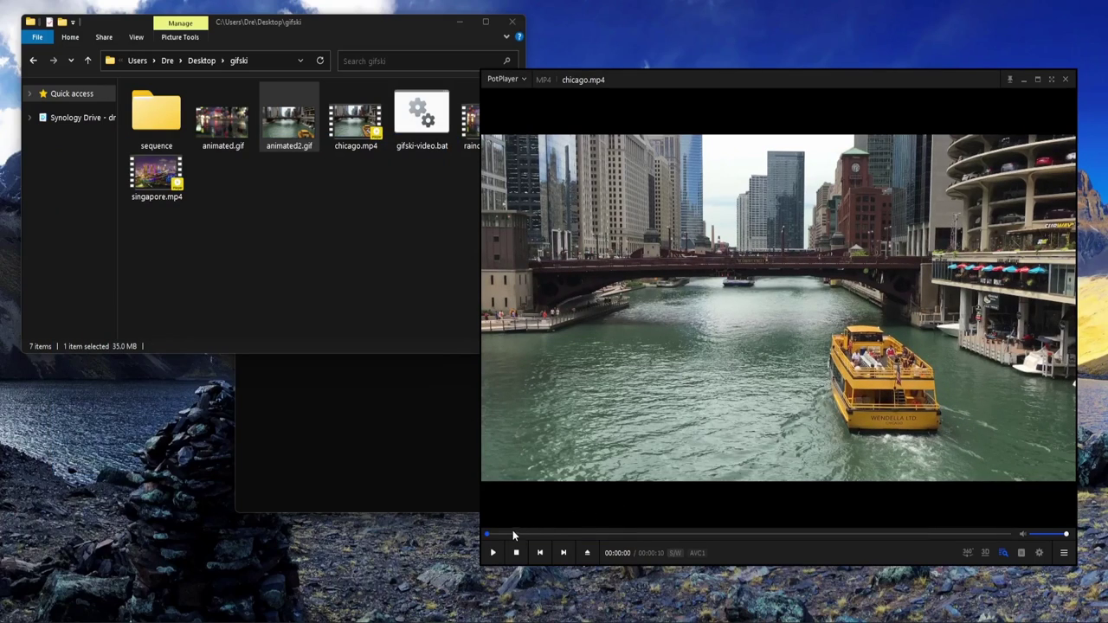
pyautogui.doubleClick(298, 130)
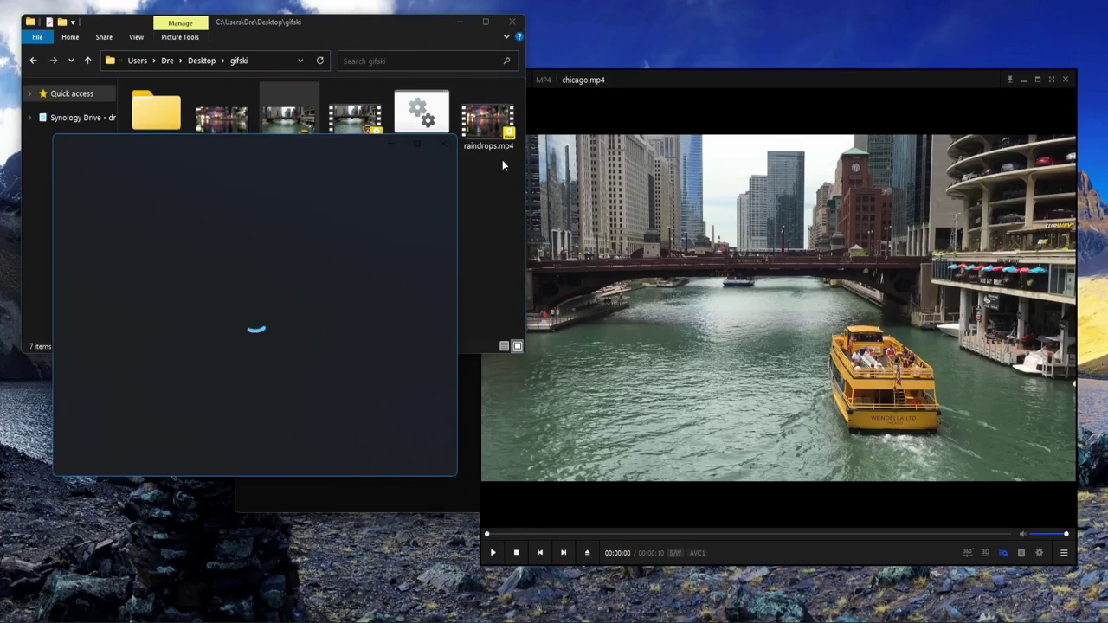
pyautogui.click(418, 144)
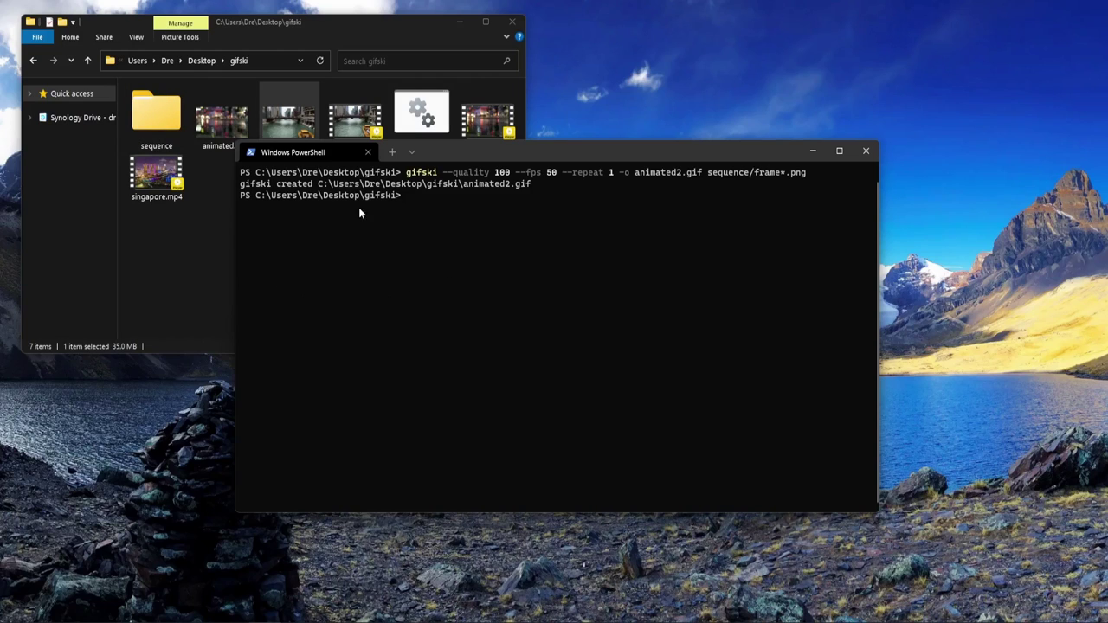
# Enter gifski -o animated2.gif chicago.mp4 and highlight its output and input file names
pyautogui.write('gifski -o animated2.gif chicago.mp4')
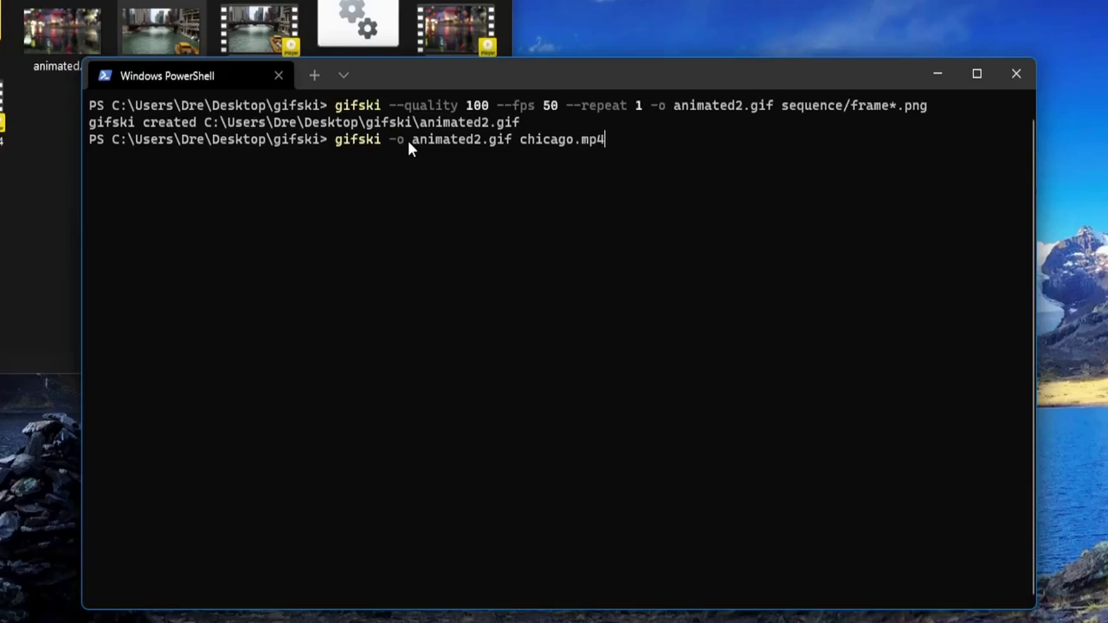
pyautogui.moveTo(453, 195); pyautogui.dragTo(538, 194)
pyautogui.click(515, 130)
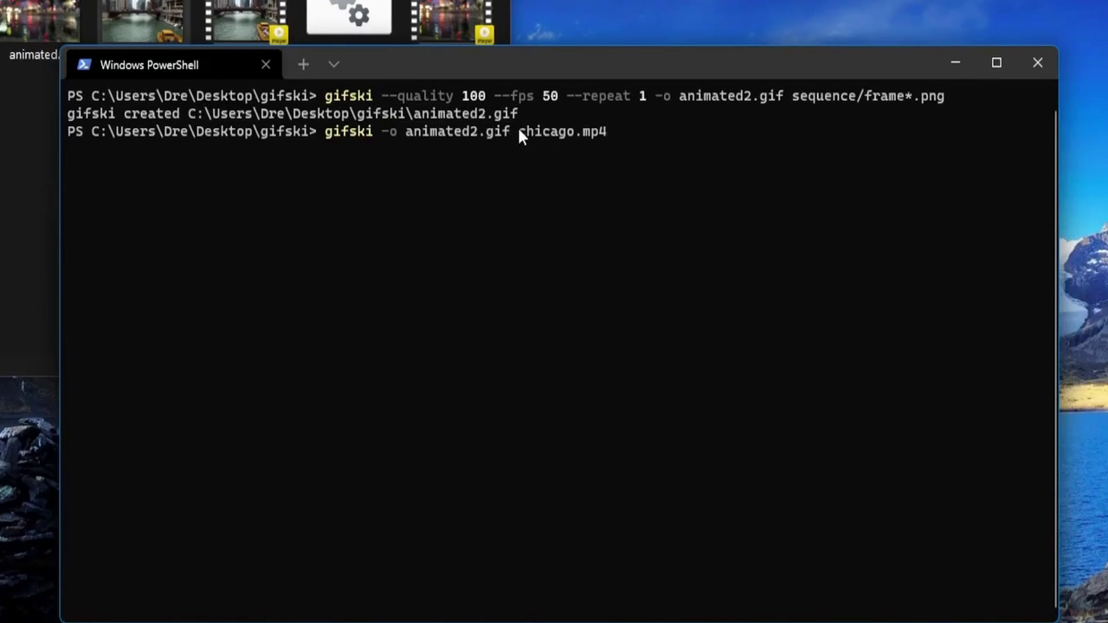
pyautogui.moveTo(519, 130); pyautogui.dragTo(612, 134)
pyautogui.click(550, 470)
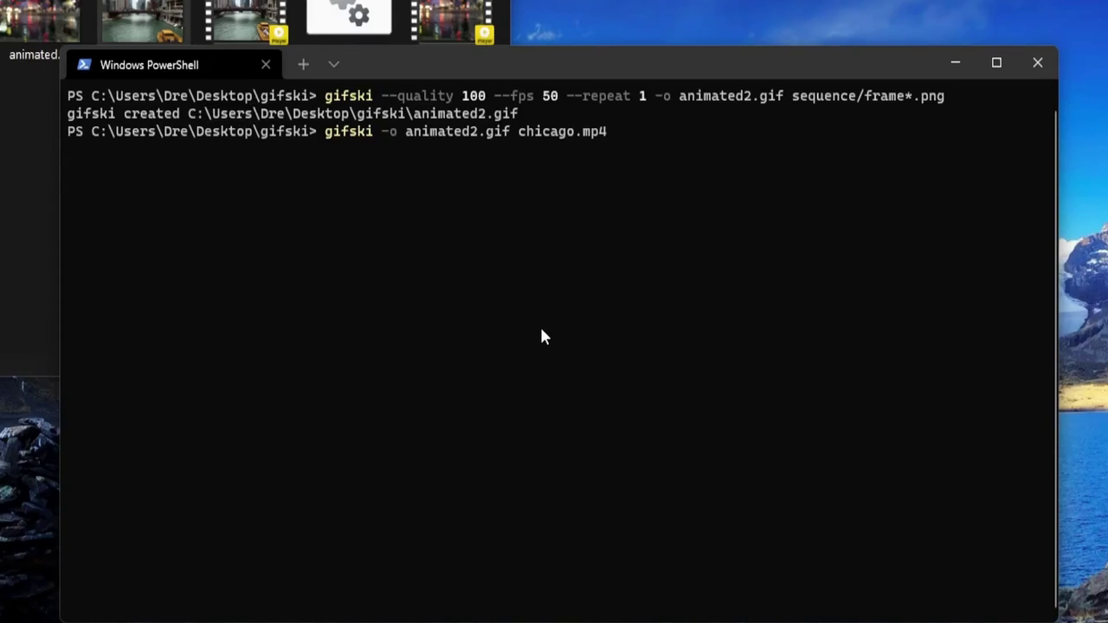
pyautogui.click(30, 260)
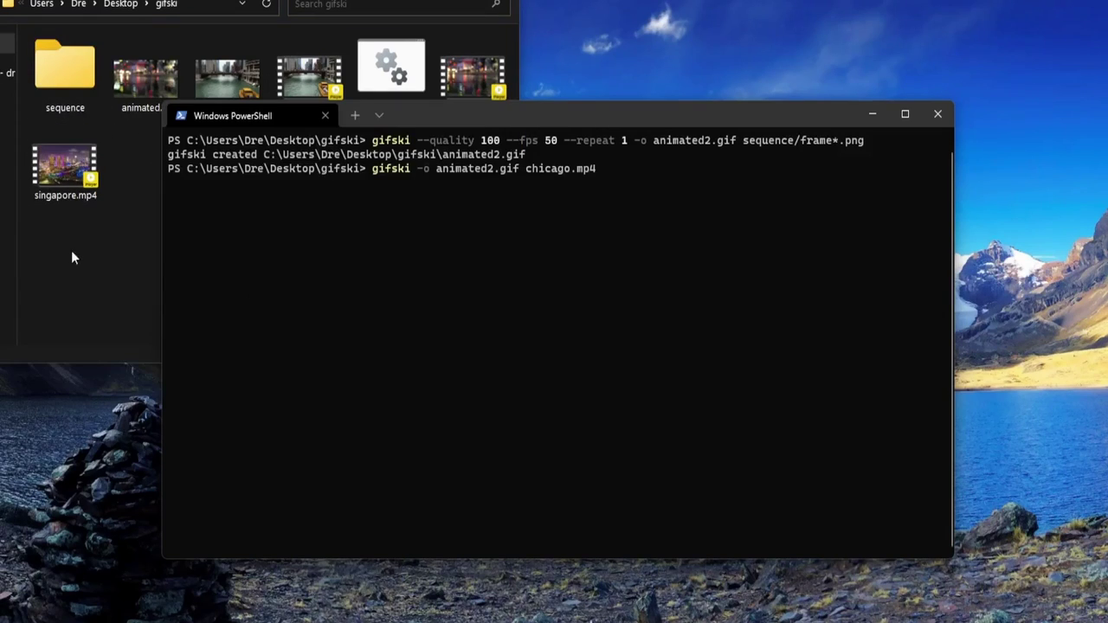
# Launch gifski-video.bat from the gifski folder and move its console aside
pyautogui.click(391, 73)
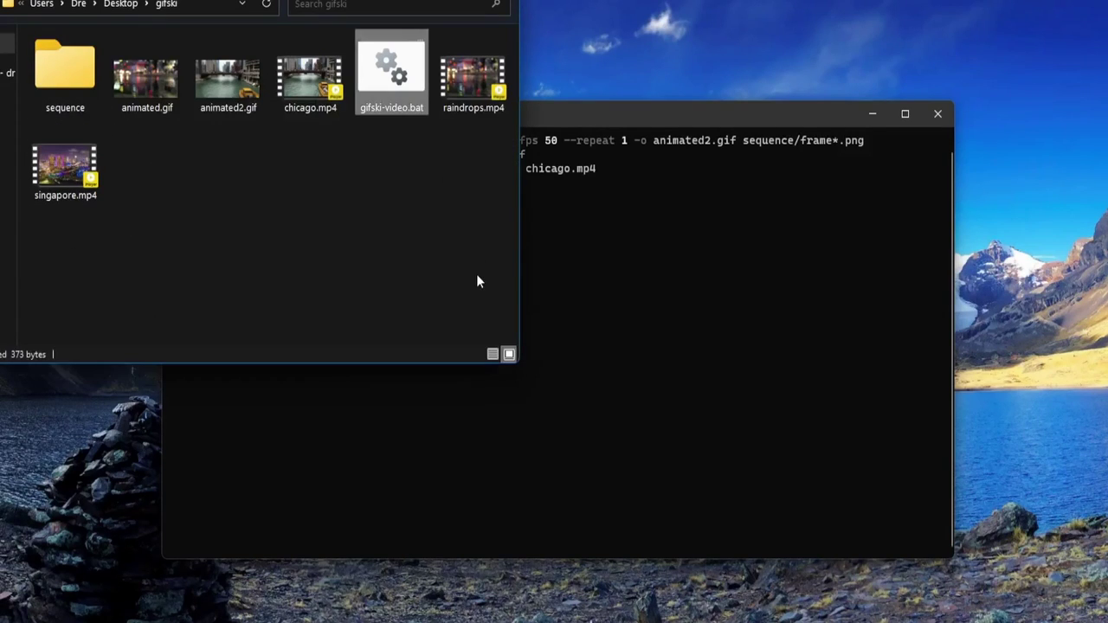
pyautogui.press('Return')
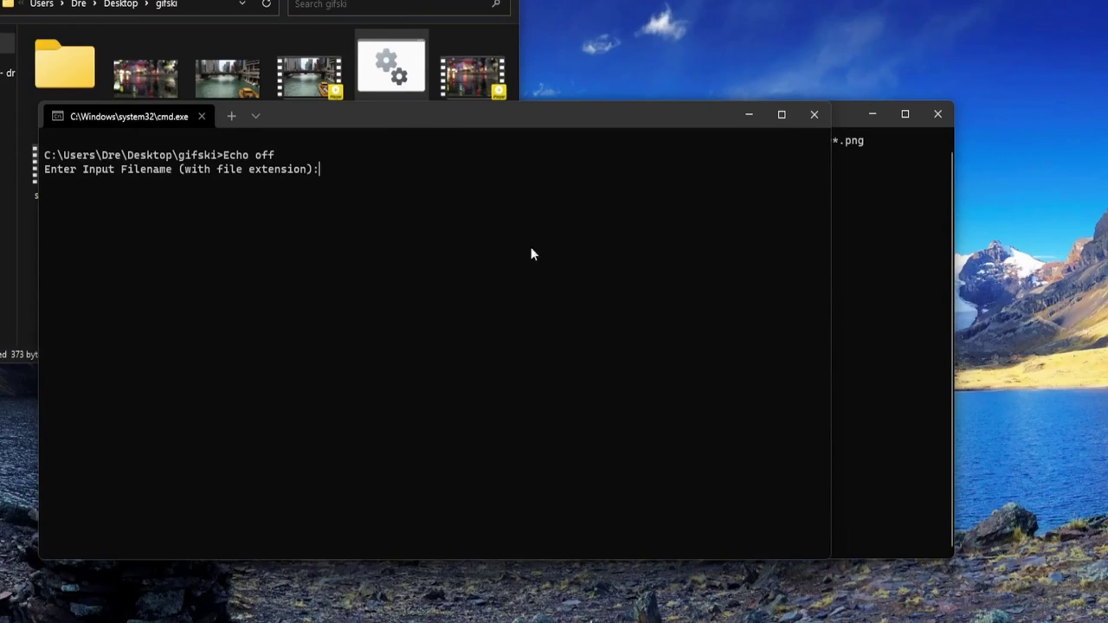
pyautogui.moveTo(414, 127); pyautogui.dragTo(534, 123)
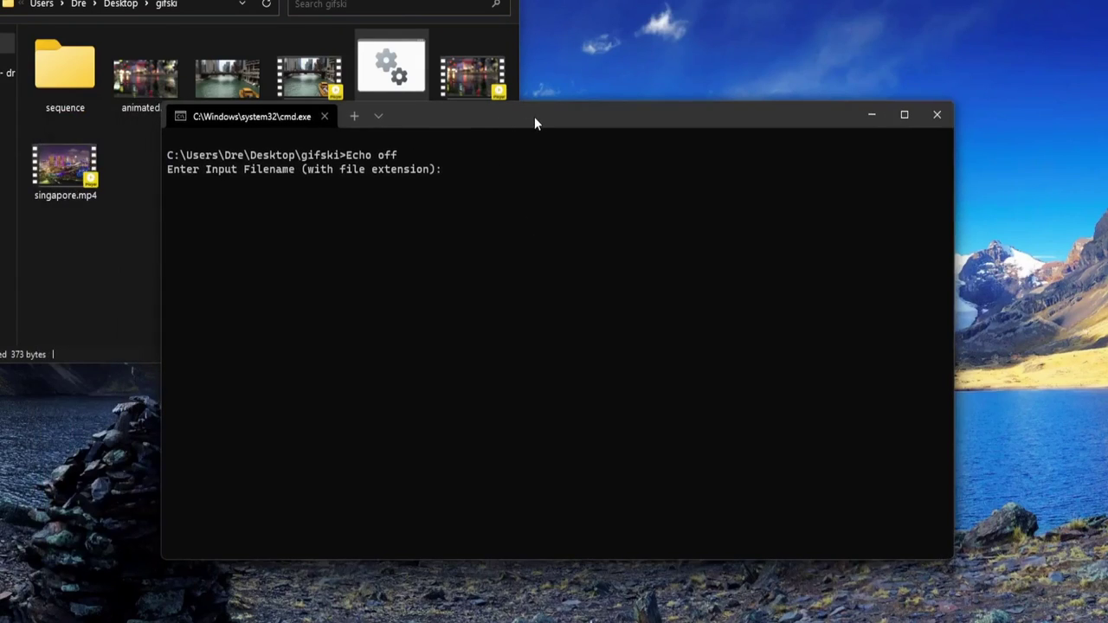
# Preview singapore.mp4 in the video player, then enter singapore.mp4 at the batch prompt
pyautogui.click(65, 177)
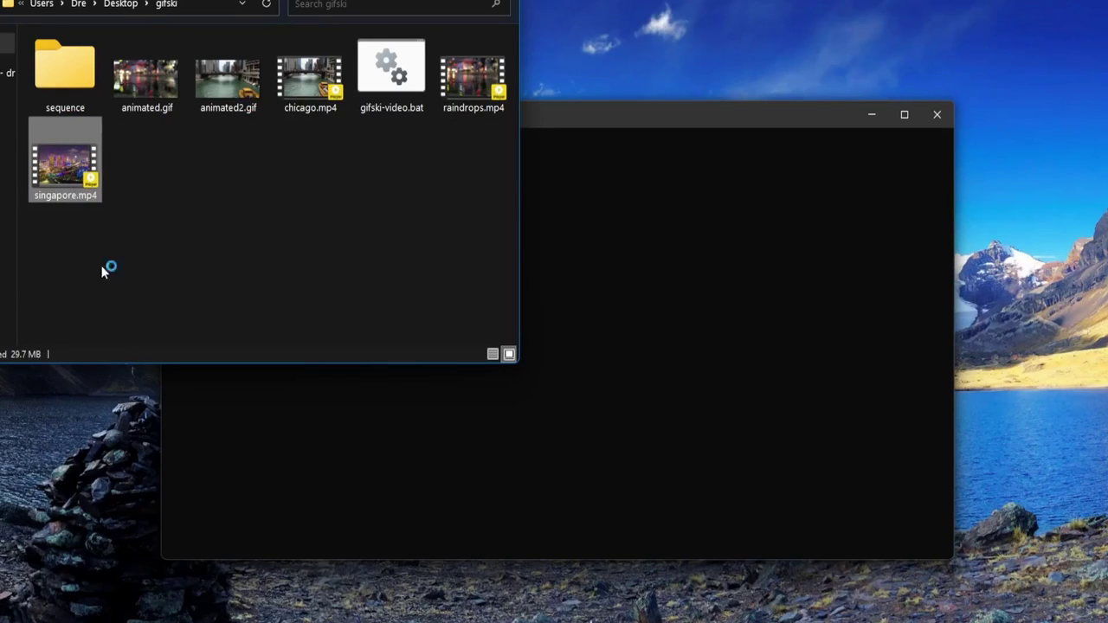
pyautogui.press('Return')
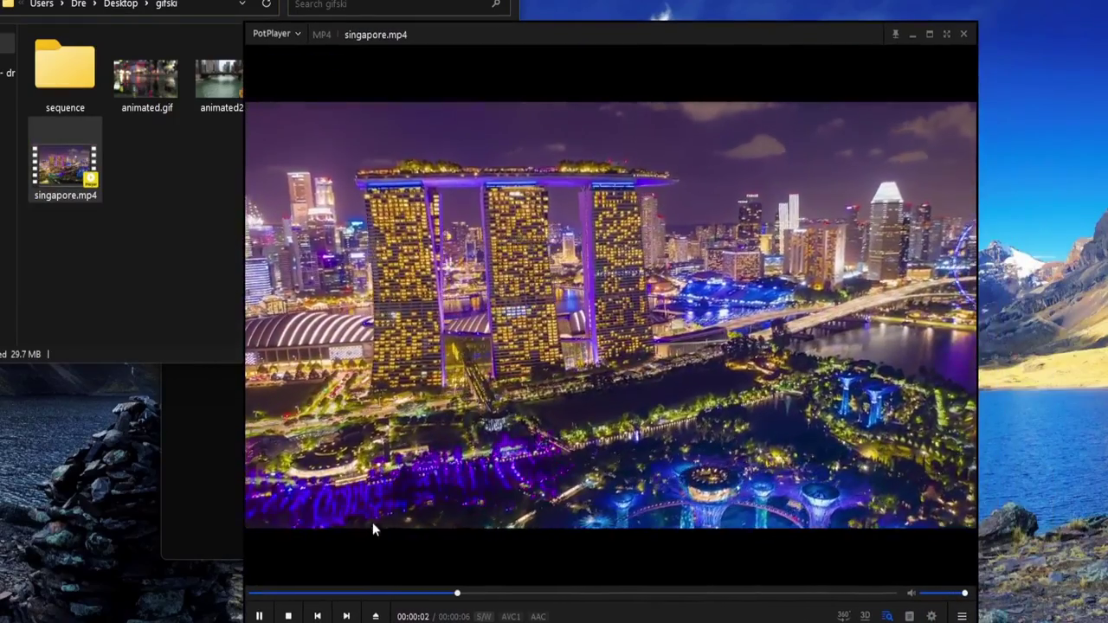
pyautogui.click(409, 420)
pyautogui.hotkey('alt', 'F4')
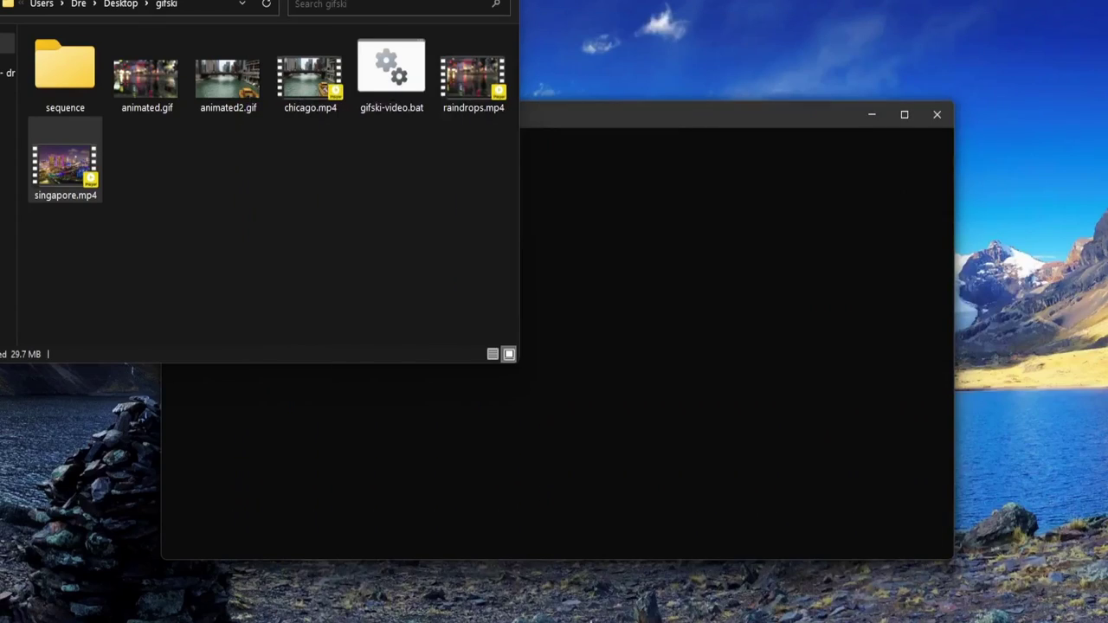
pyautogui.click(797, 239)
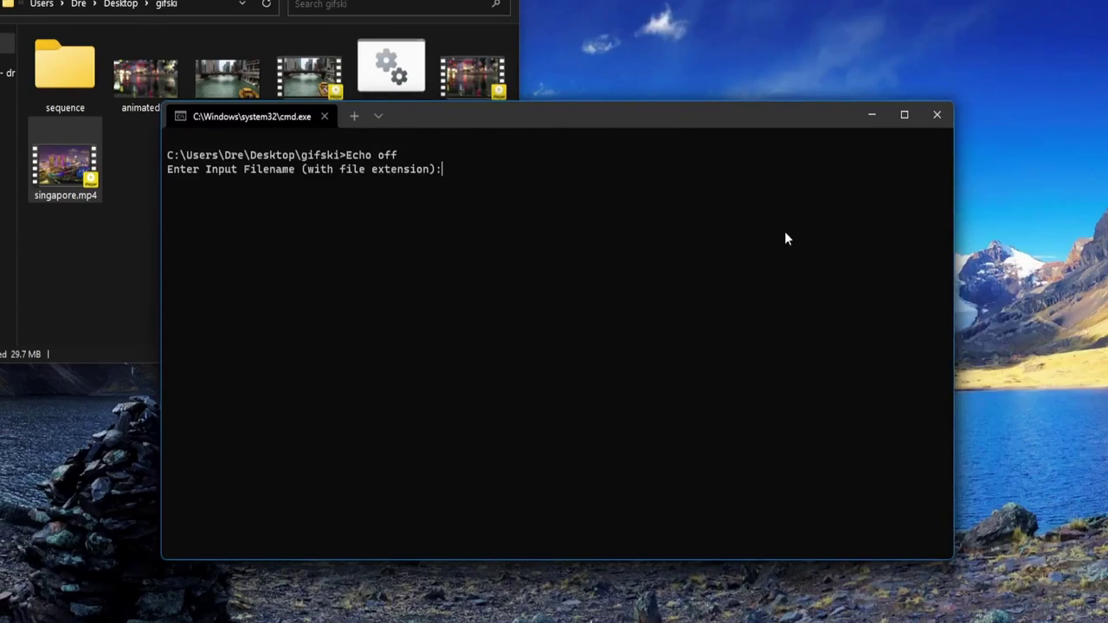
pyautogui.write('singapo')
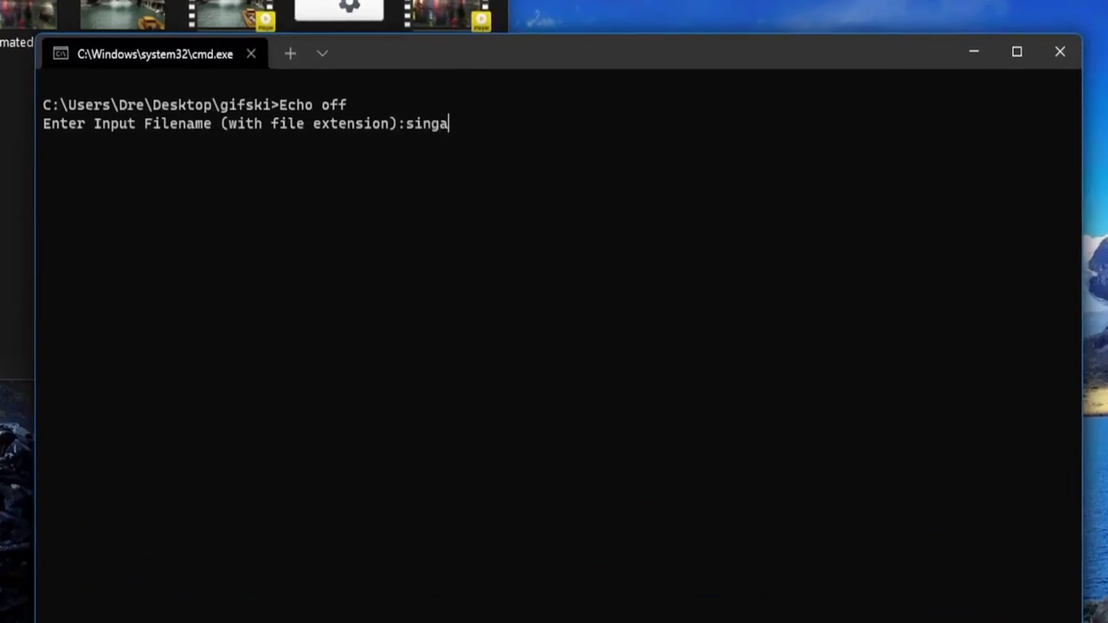
pyautogui.write('re.mp4')
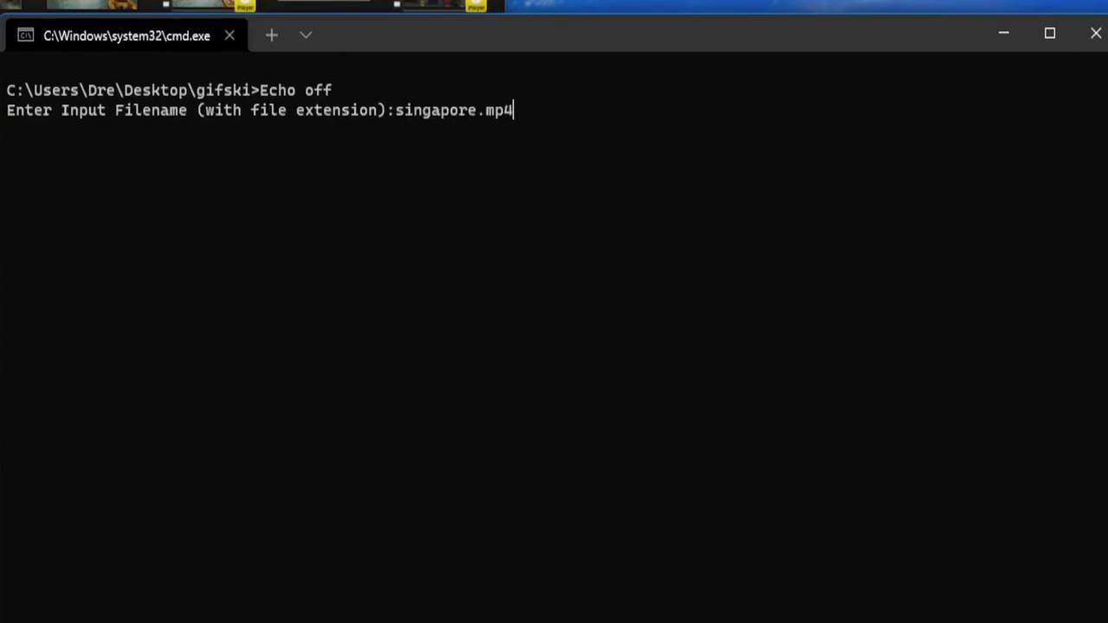
# Answer the batch prompts: singapore.mp4 input, animated3 output, -vf scale=1920:1080, and --width 1920
pyautogui.press('Return')
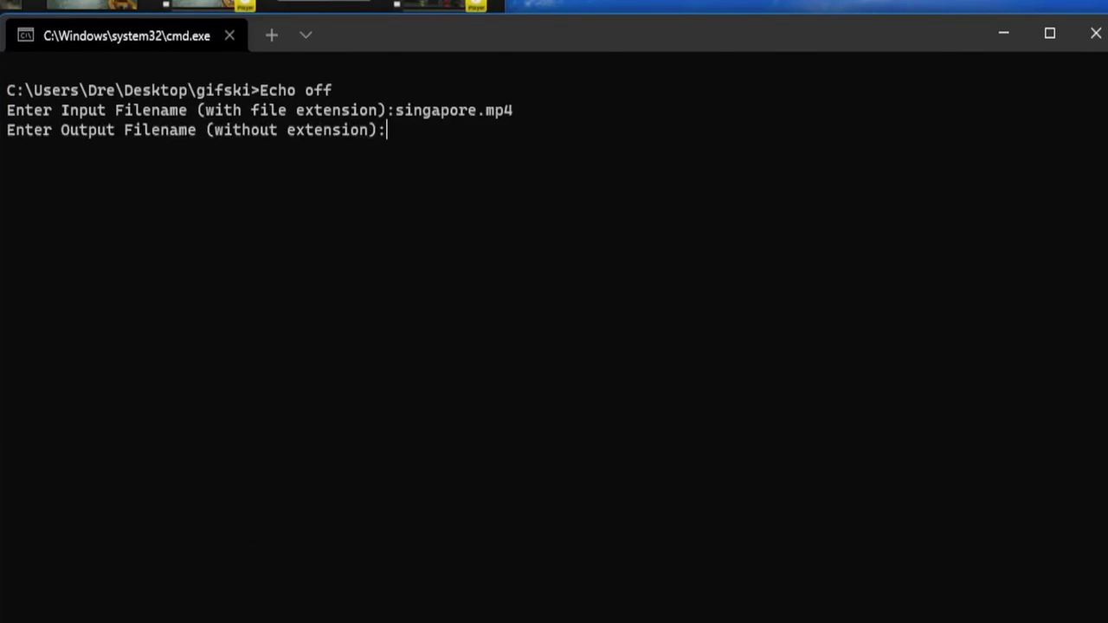
pyautogui.write('animated3')
pyautogui.press('Return')
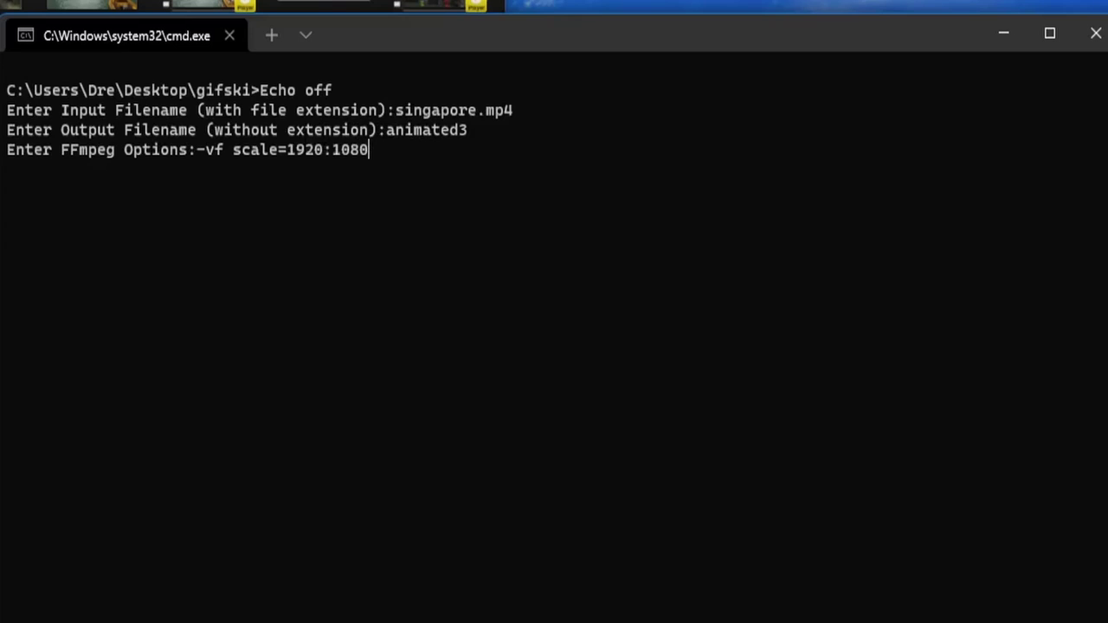
pyautogui.press('Return')
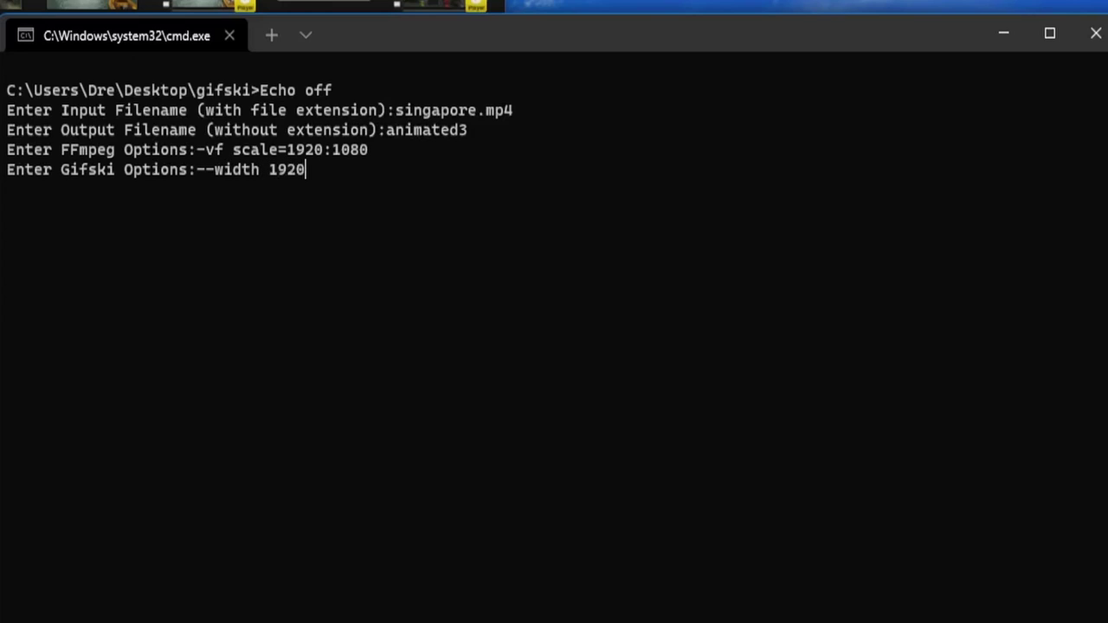
pyautogui.write('--width 1920')
pyautogui.press('Return')
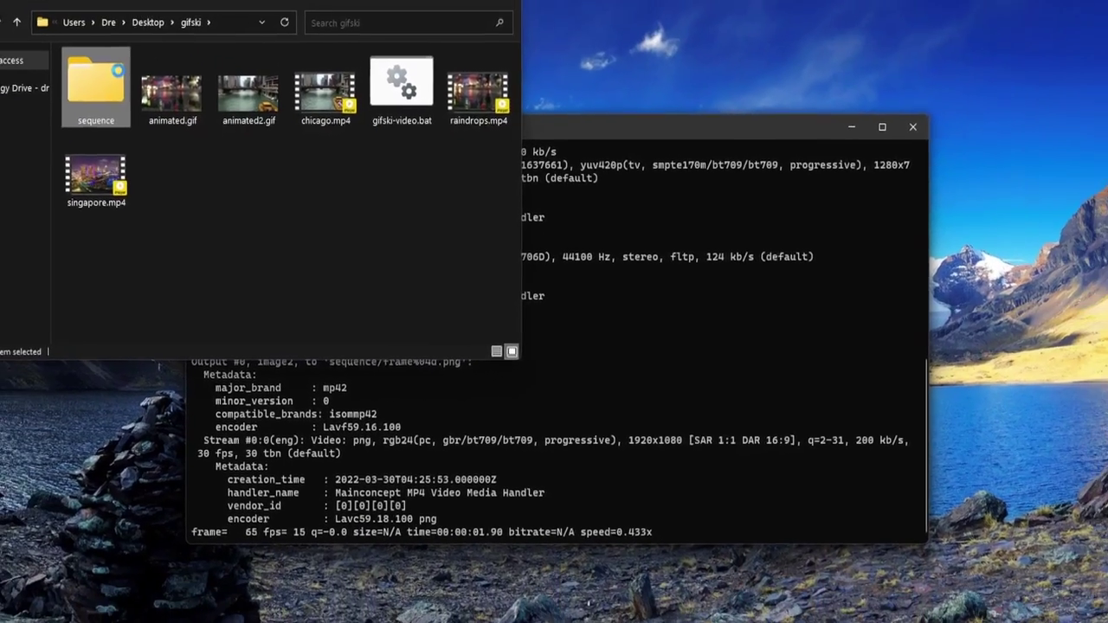
# Look through the extracted frames in the sequence folder, then confirm animated3.gif is 230 MB
pyautogui.doubleClick(103, 96)
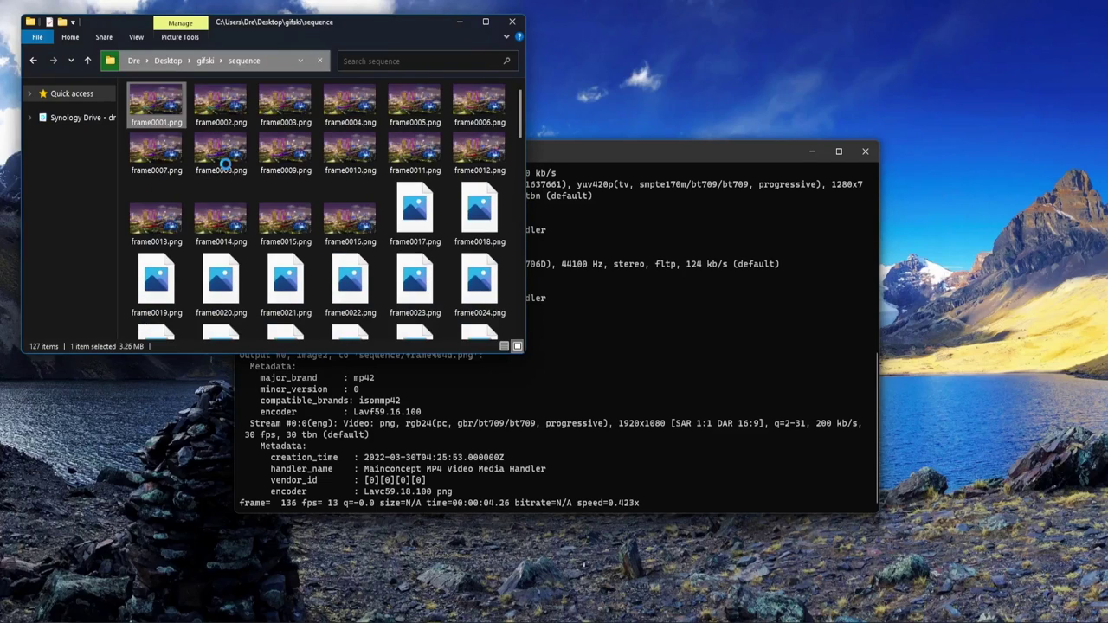
pyautogui.click(208, 60)
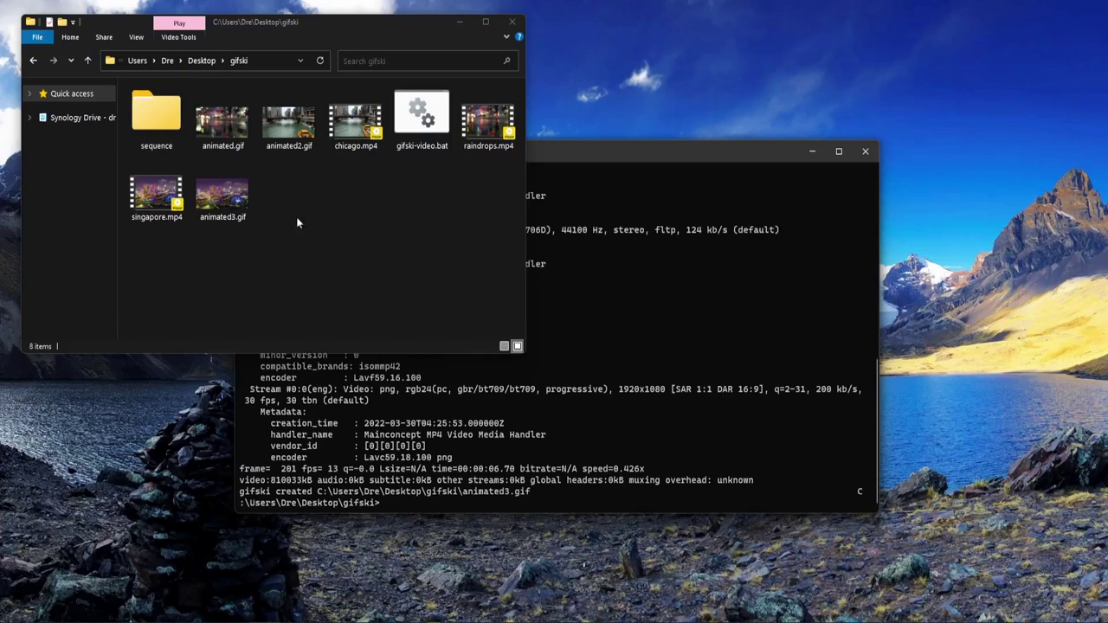
pyautogui.click(217, 216)
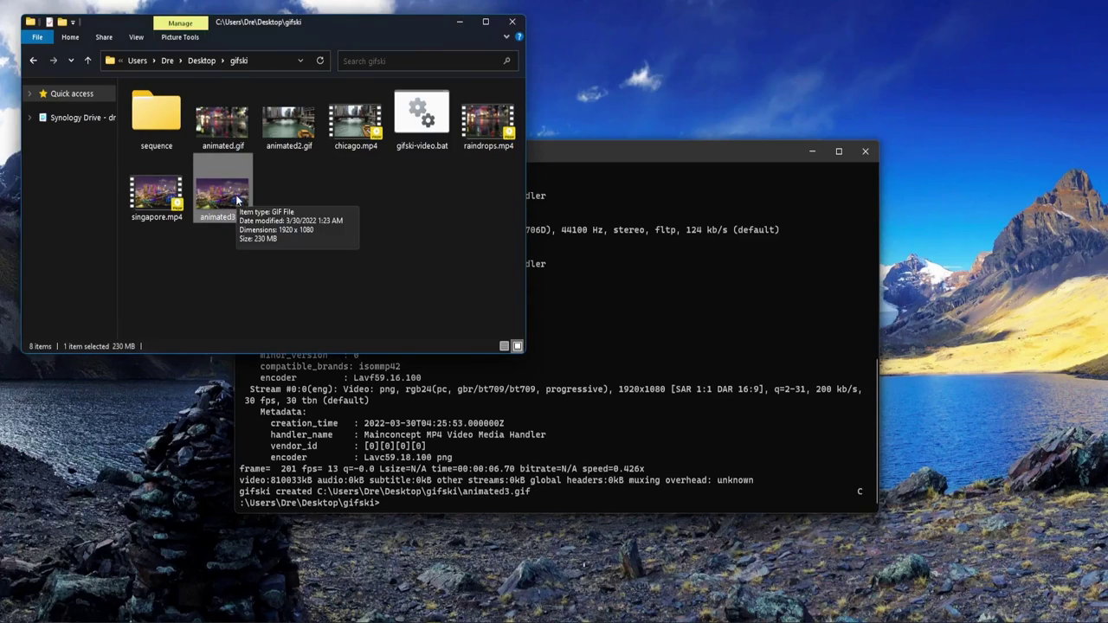
# Restore and reposition the singapore.mp4 player, restarting the video from its beginning
pyautogui.click(481, 568)
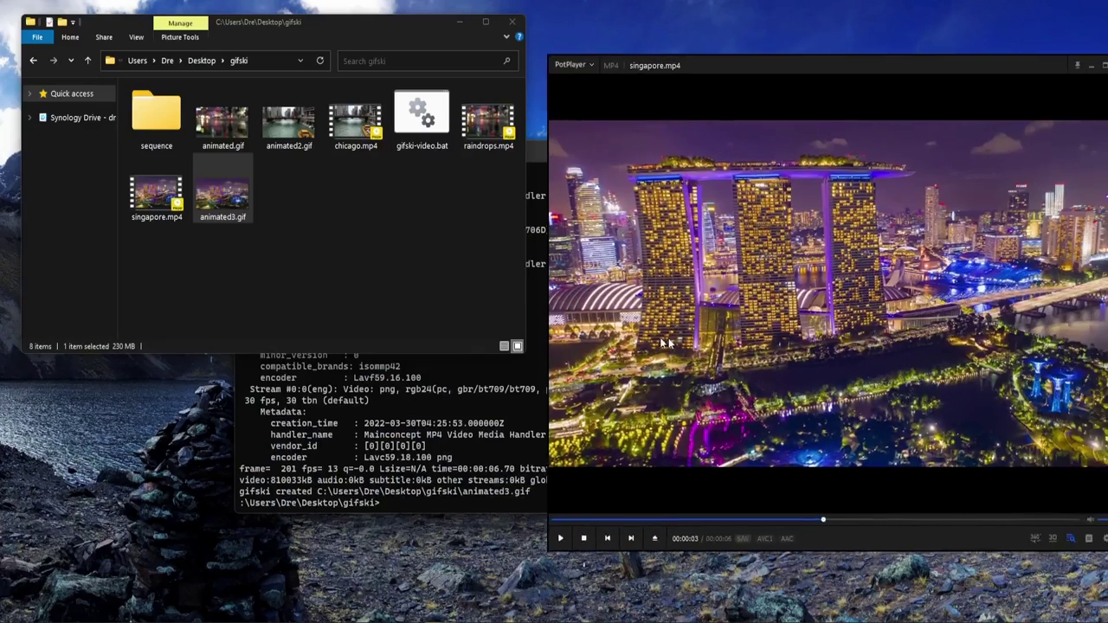
pyautogui.moveTo(660, 337); pyautogui.dragTo(542, 337)
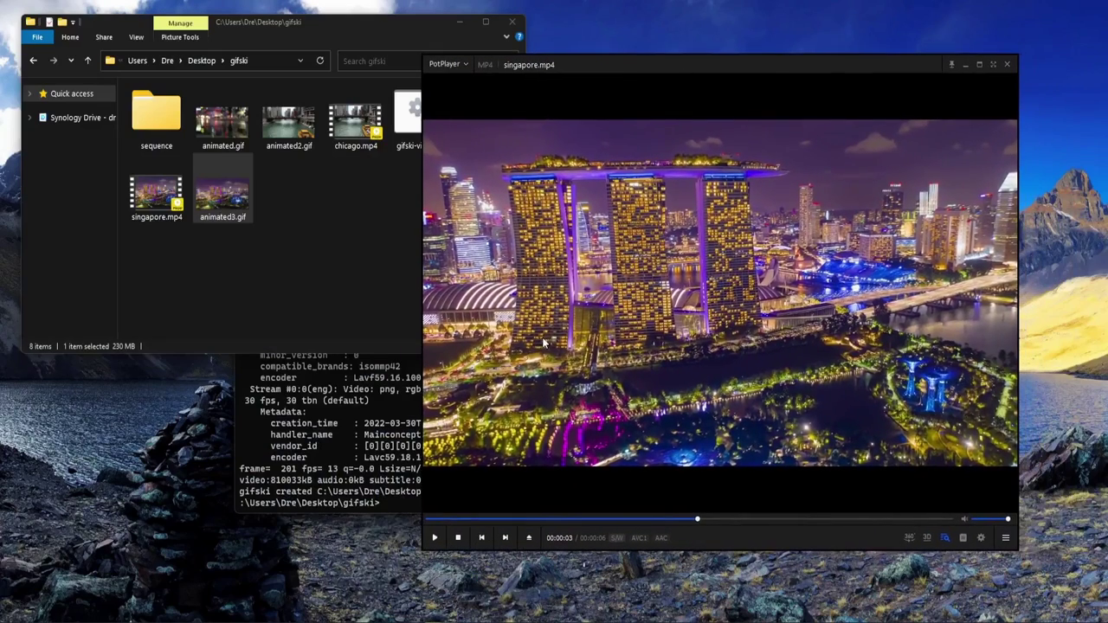
pyautogui.click(427, 518)
pyautogui.click(435, 537)
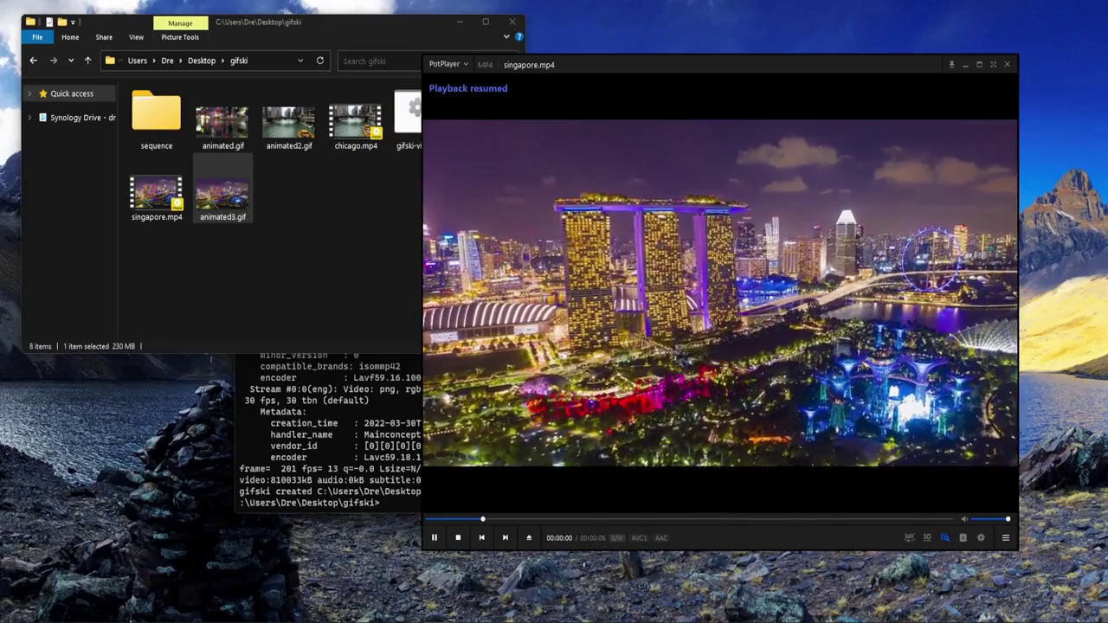
# Open animated3.gif in a second player beside singapore.mp4 and play both from the start
pyautogui.moveTo(441, 619)
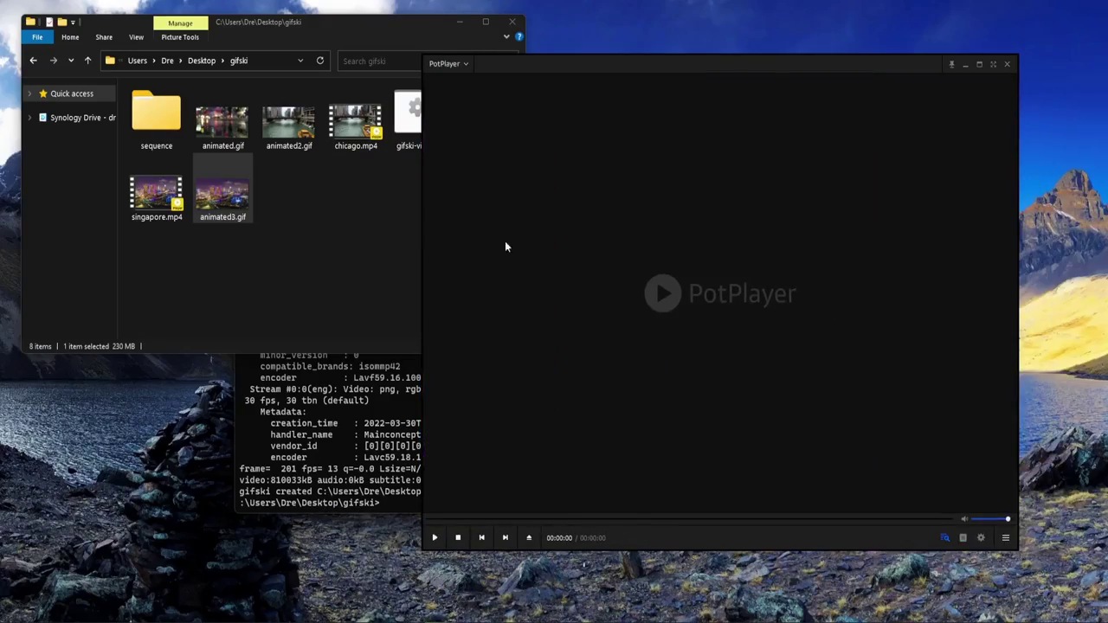
pyautogui.moveTo(608, 249); pyautogui.dragTo(655, 253)
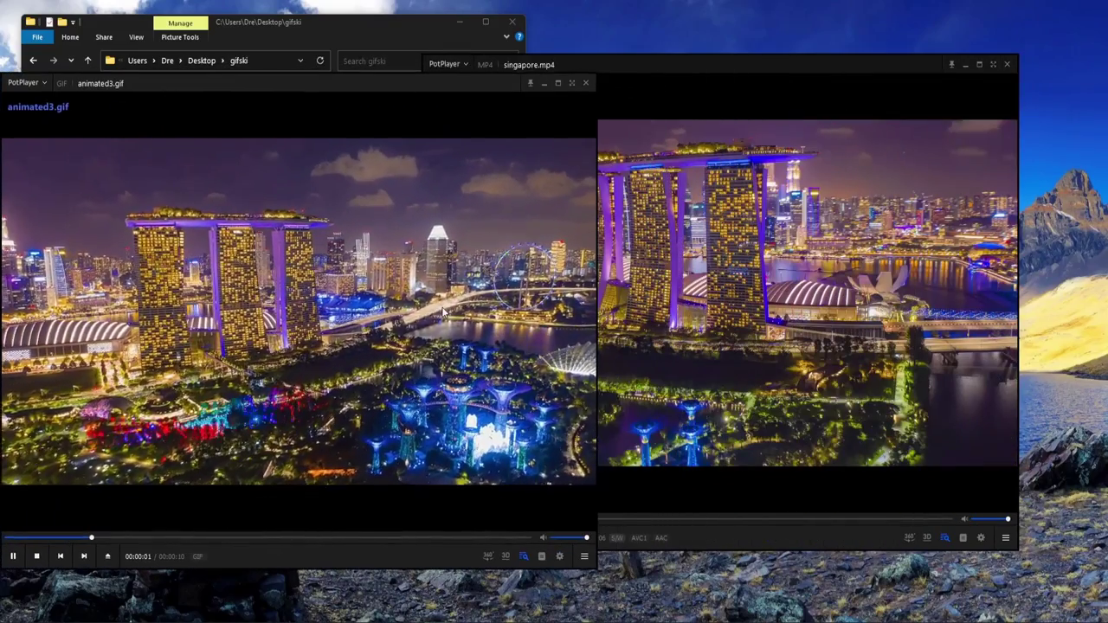
pyautogui.moveTo(907, 347); pyautogui.dragTo(981, 350)
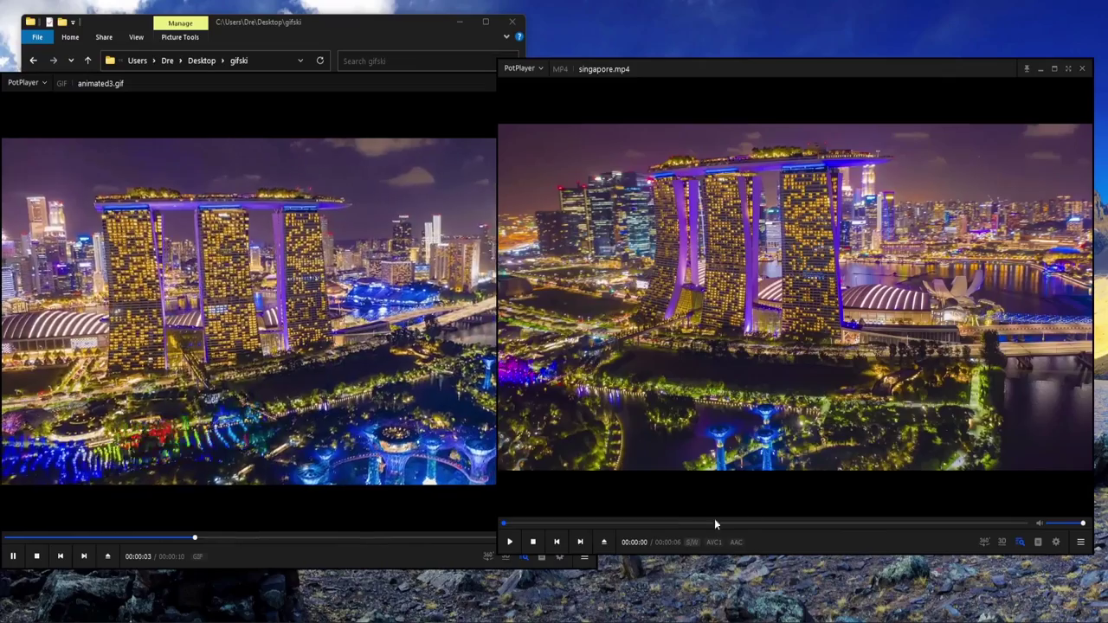
pyautogui.click(518, 542)
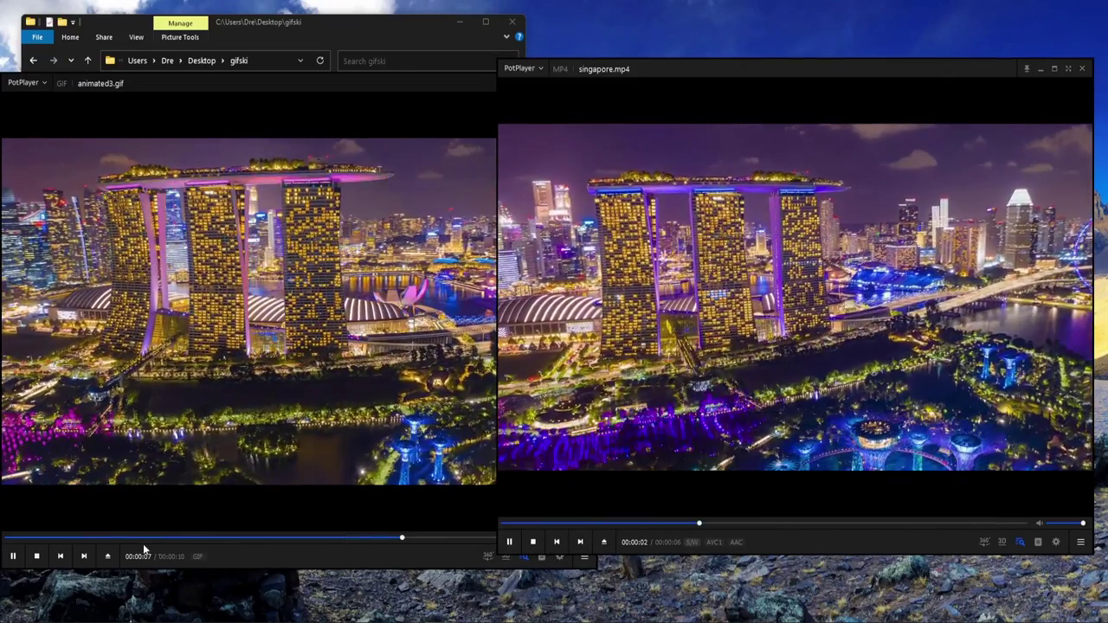
pyautogui.click(112, 538)
pyautogui.click(112, 538)
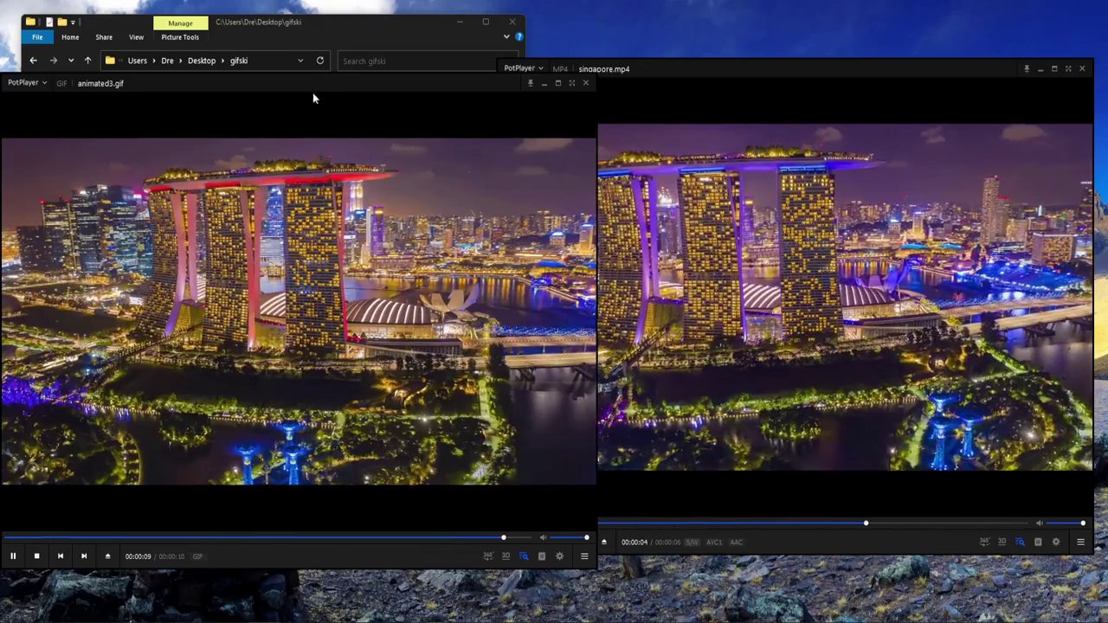
# Bring the gifski folder window forward and run gifski-video.bat again
pyautogui.click(332, 21)
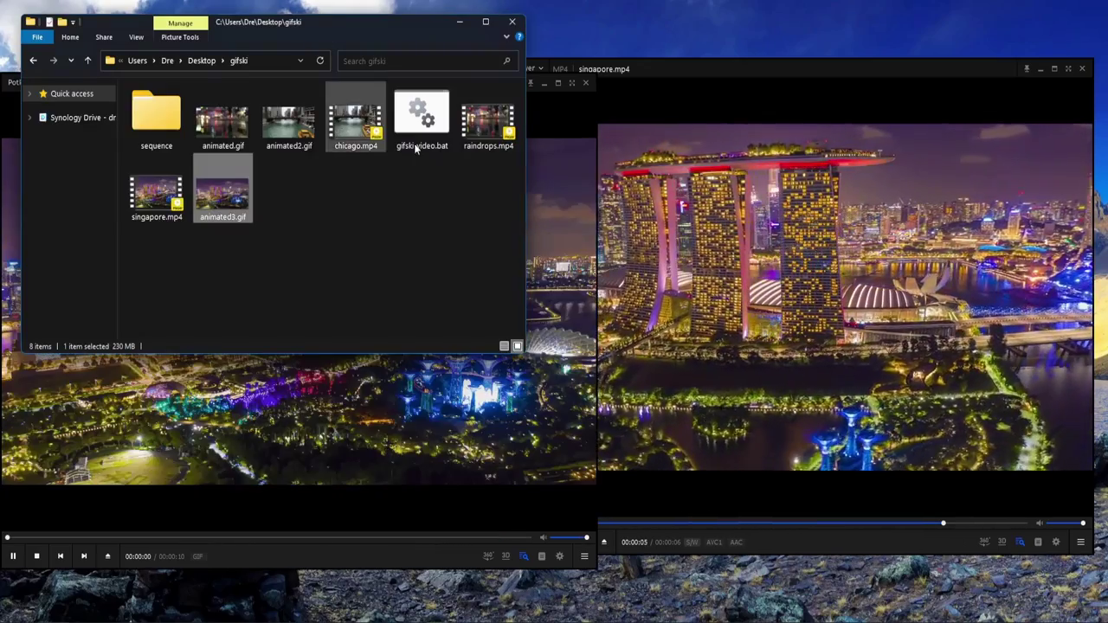
pyautogui.doubleClick(421, 117)
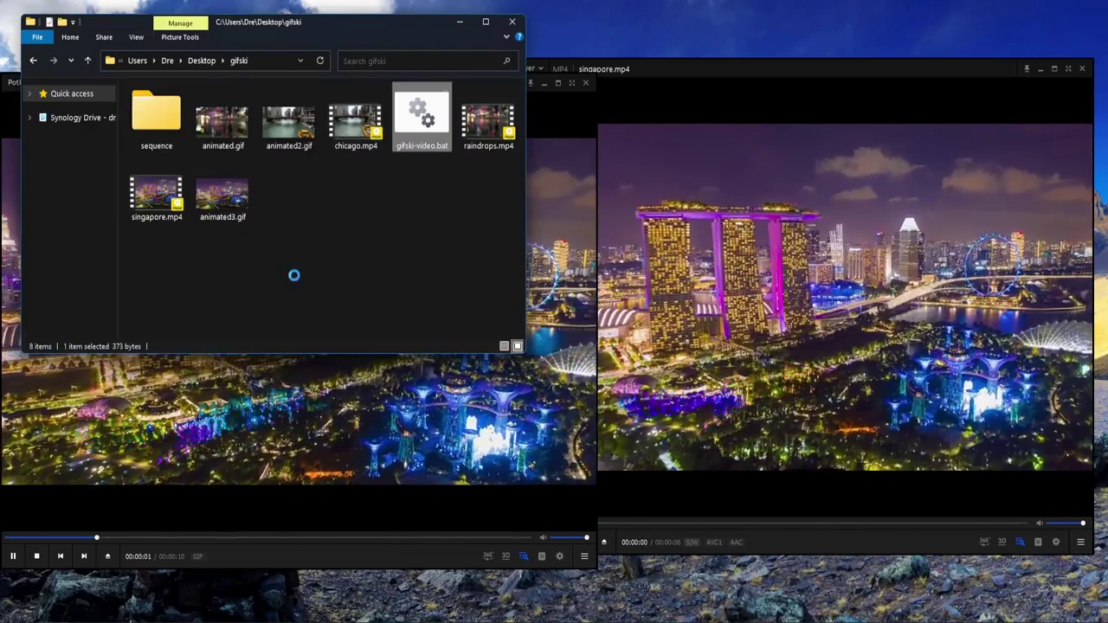